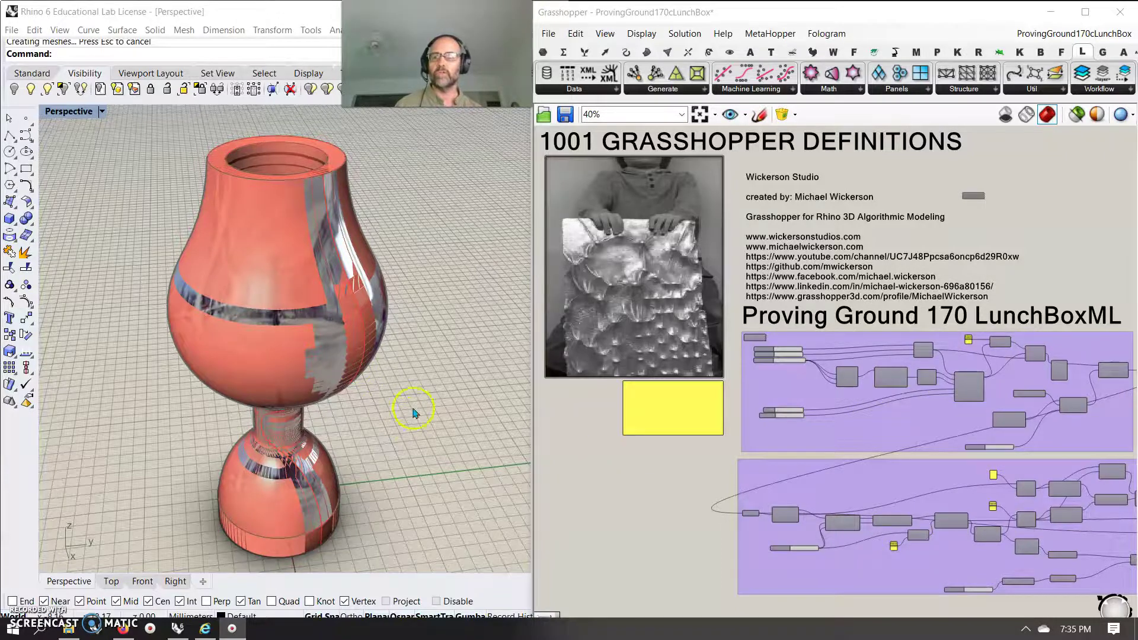
Step: Set the number slider that drives the X, Y and Z of Center Box to 12
mouse_move(413, 412)
right_down()
mouse_move(338, 533)
mouse_move(231, 408)
mouse_move(368, 411)
mouse_move(427, 426)
right_up()
scroll(838, 416, up, 3)
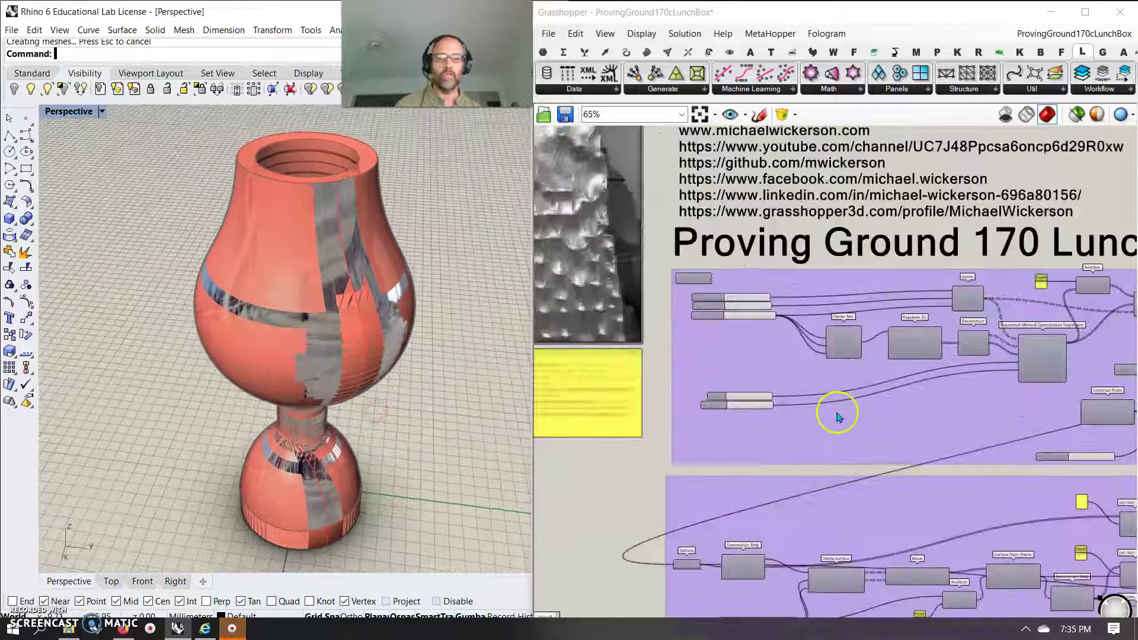
scroll(838, 417, up, 3)
drag(686, 385, 664, 368)
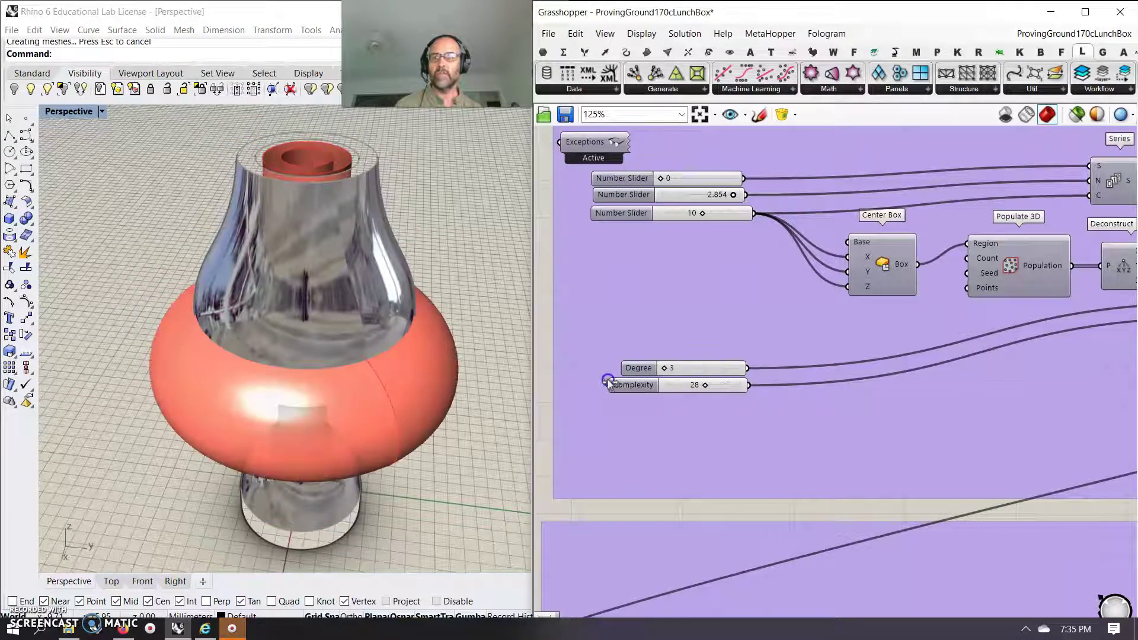
mouse_move(704, 217)
mouse_down()
mouse_move(668, 218)
mouse_move(718, 219)
mouse_move(710, 224)
mouse_up()
Step: View only the Populate 3D points in the viewport, and turn the full definition preview back on
click(1020, 273)
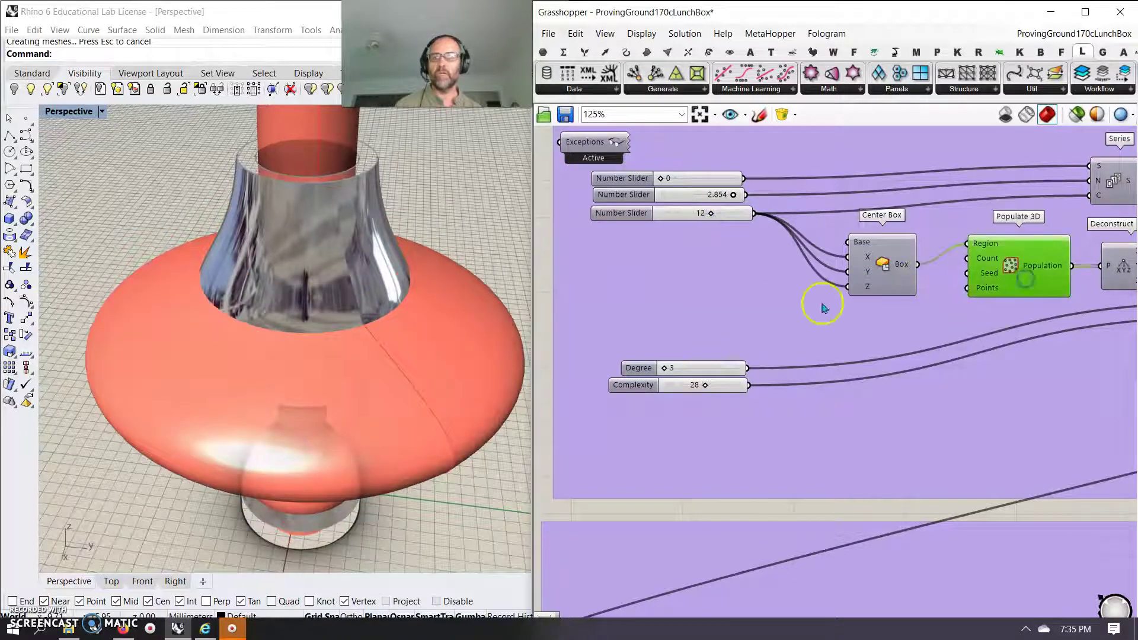
click(1075, 117)
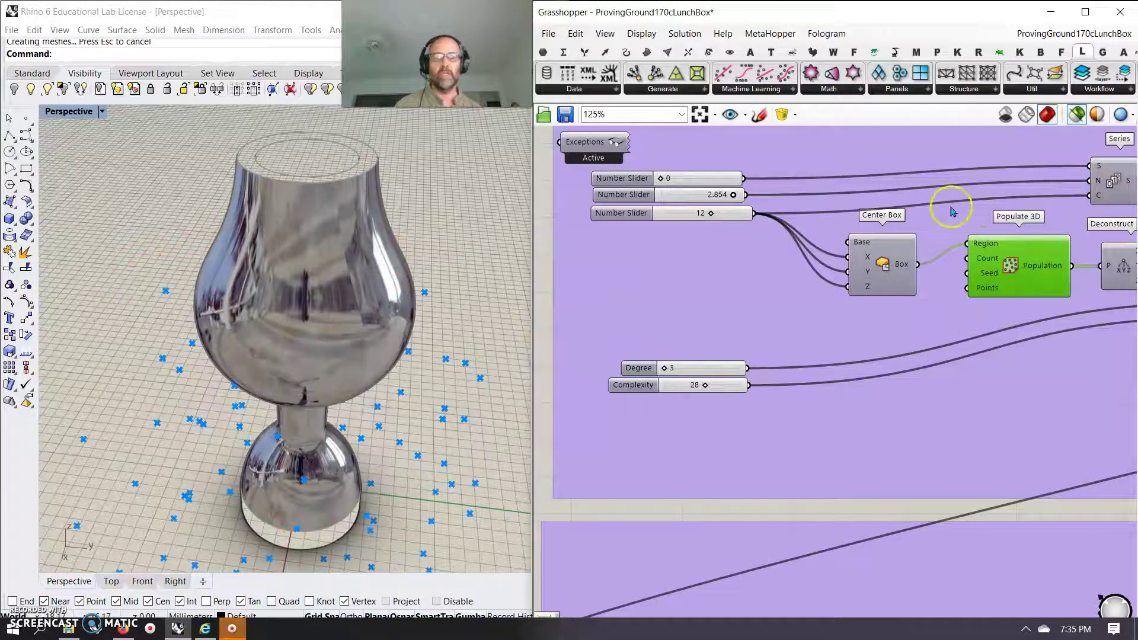
click(1076, 116)
scroll(958, 214, down, 10)
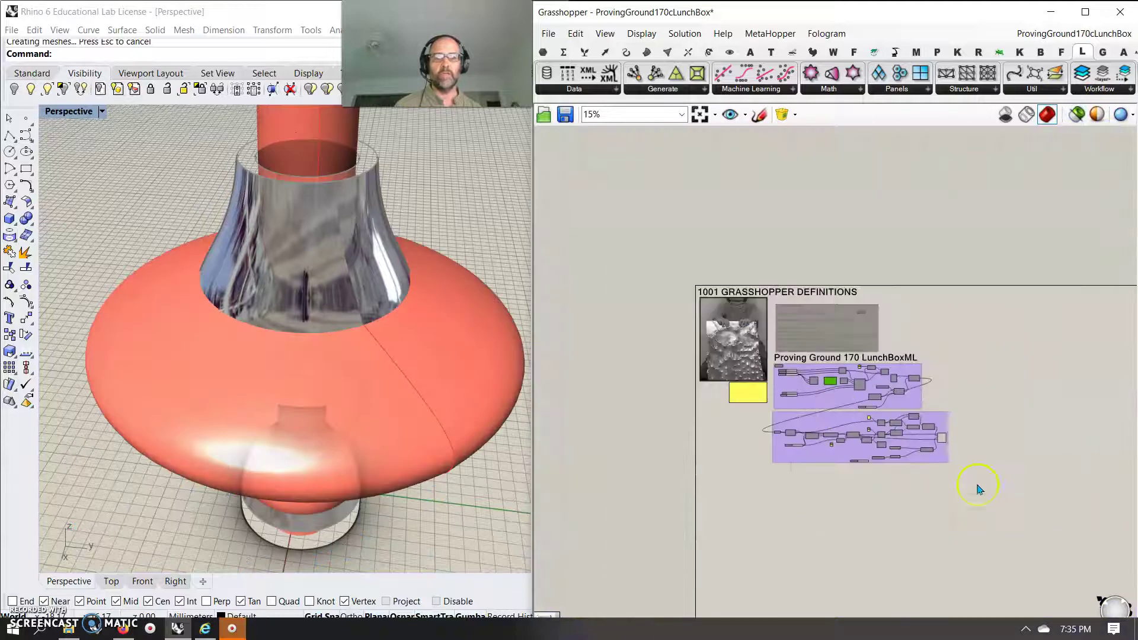
Step: Hide the metallic goblet surface in the Rhino Perspective viewport
click(679, 300)
right_drag(373, 330, 326, 343)
click(342, 277)
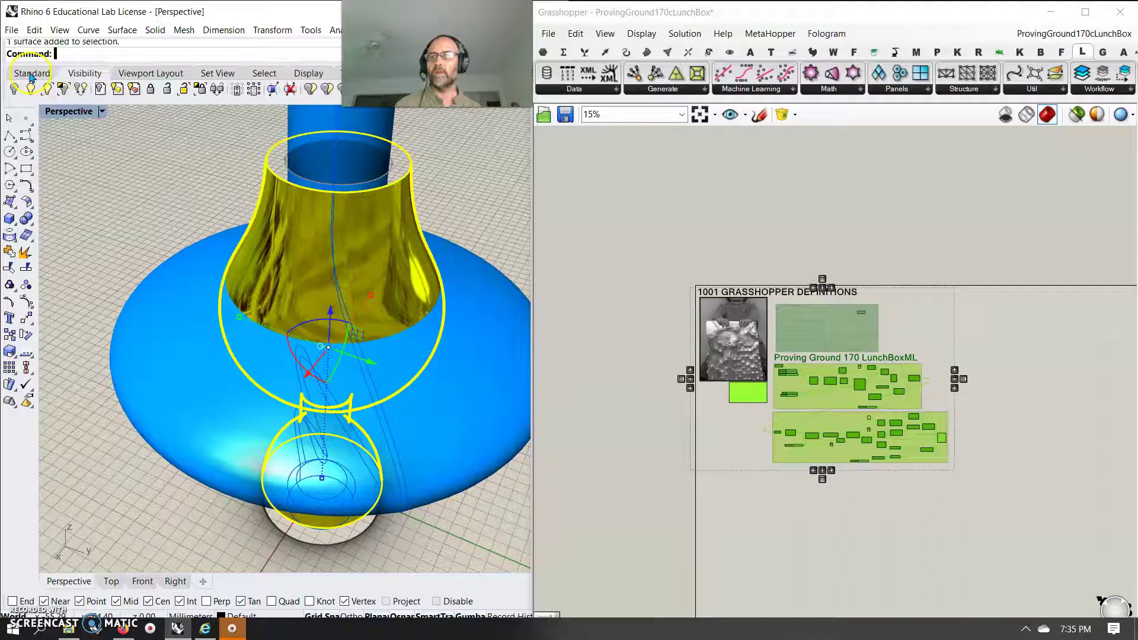
click(15, 89)
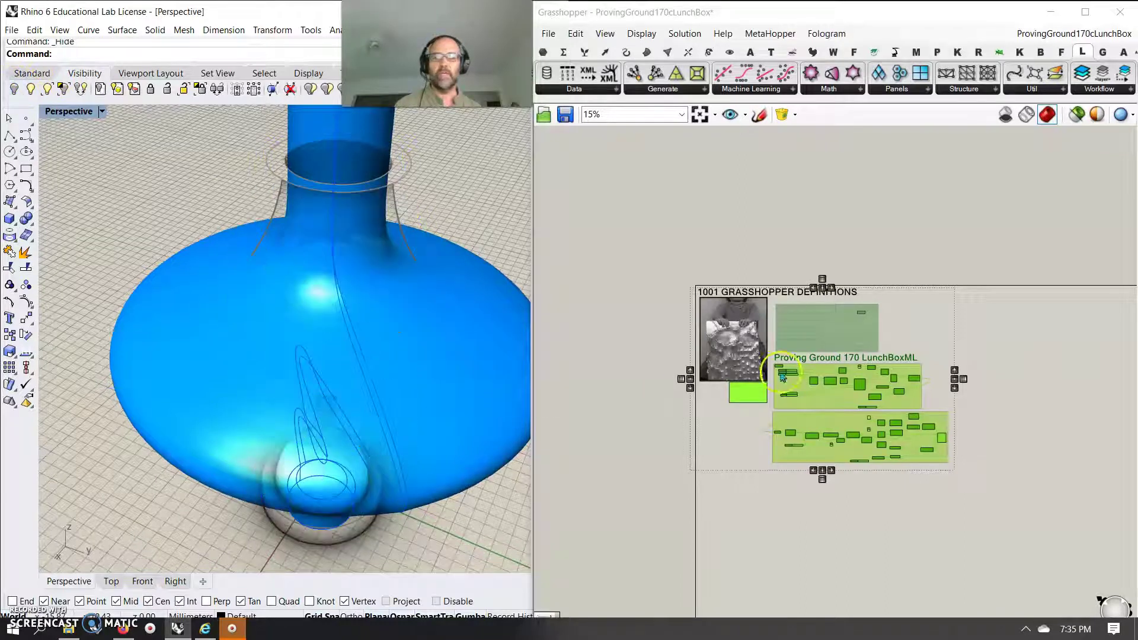
Step: Delete both purple component groups from the Grasshopper canvas and all remaining goblet geometry from the Rhino viewport
drag(1000, 503, 769, 368)
key(Delete)
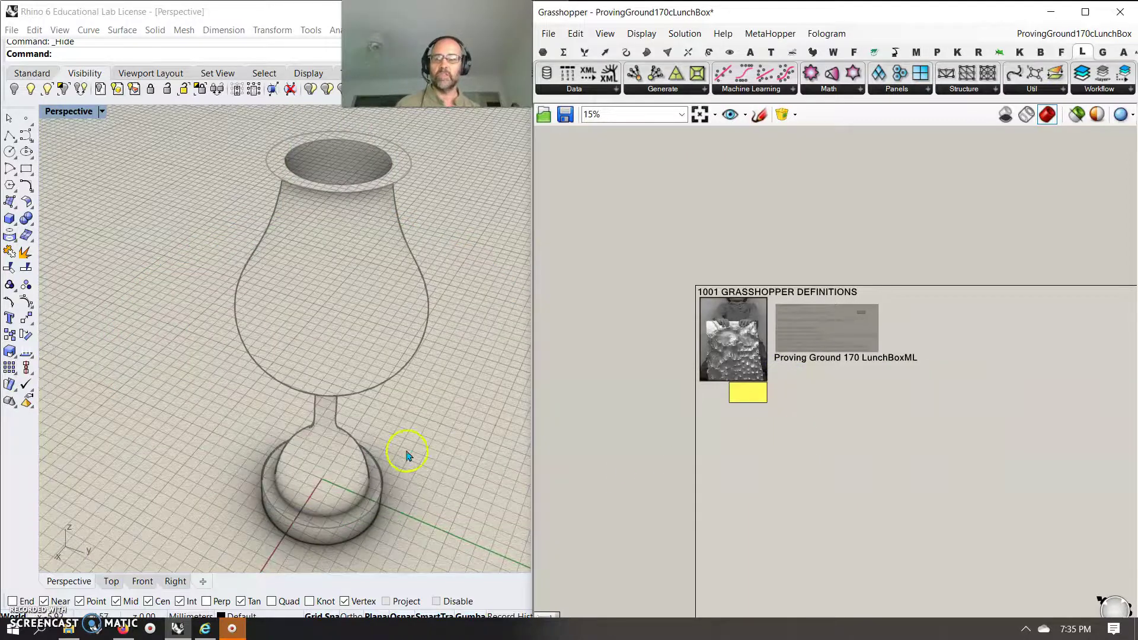
right_drag(408, 456, 419, 511)
scroll(425, 451, down, 5)
click(396, 396)
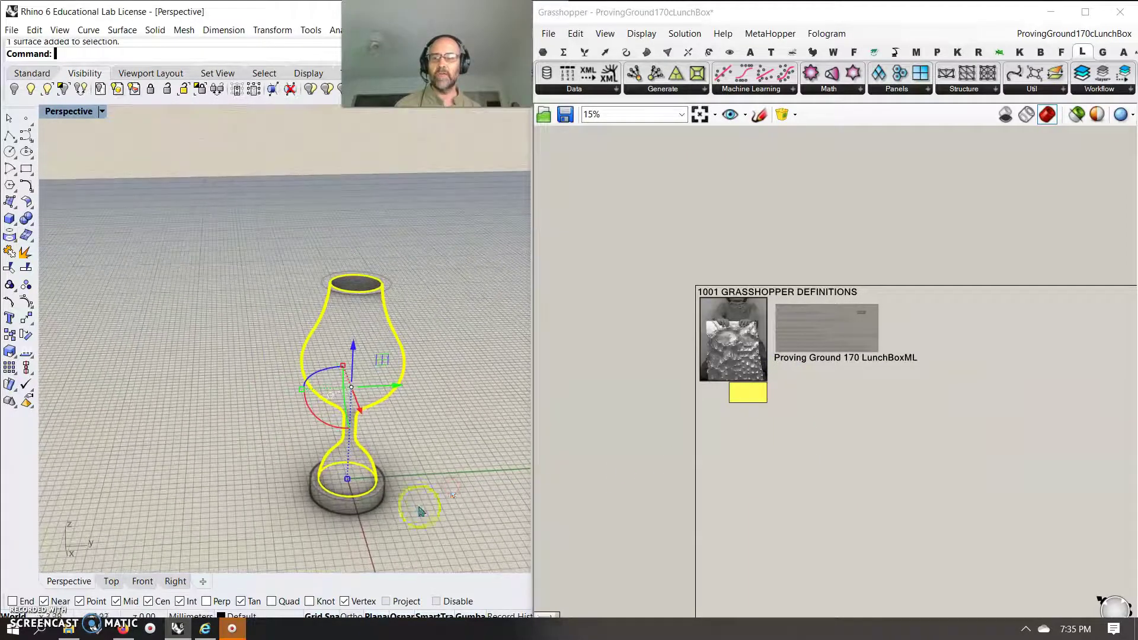
drag(419, 511, 255, 237)
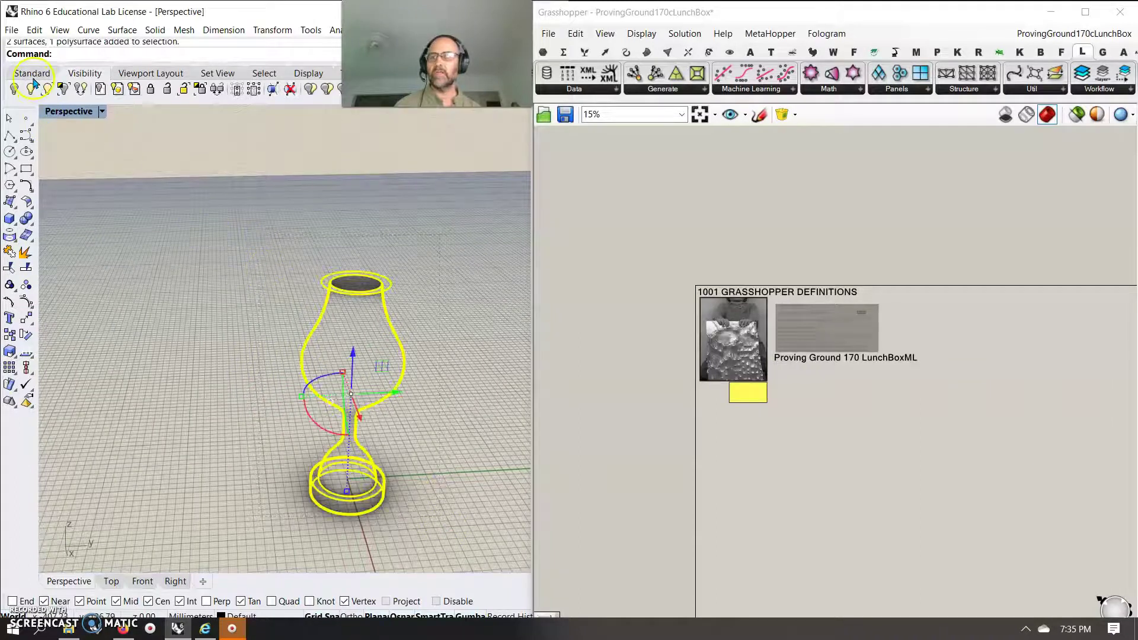
key(Delete)
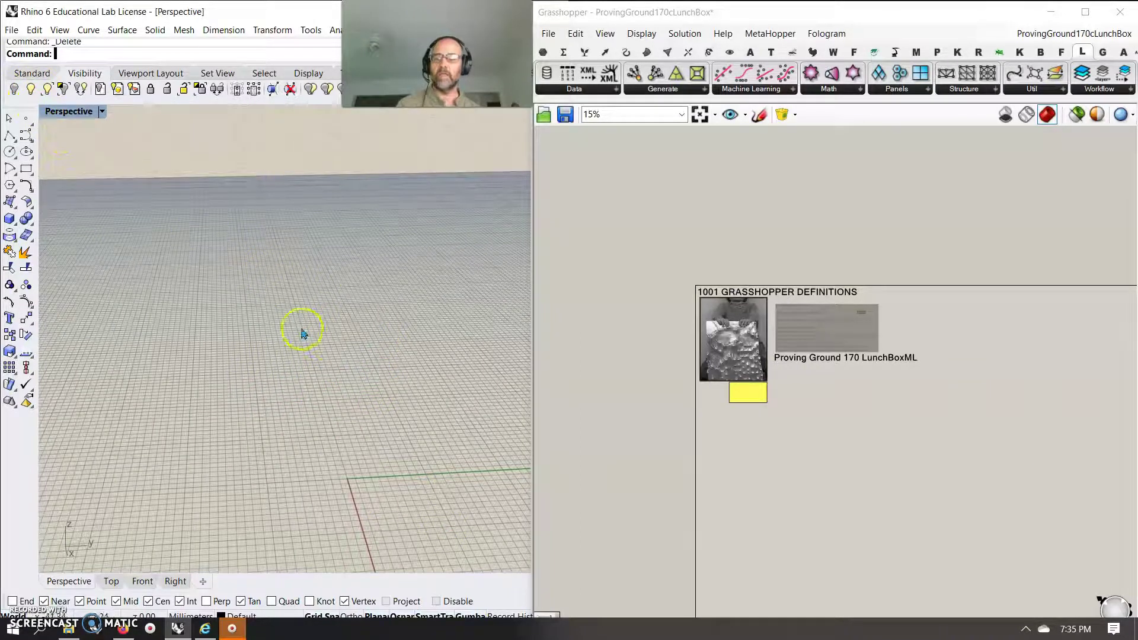
Step: Switch the empty Perspective viewport to the Shaded display mode
click(68, 112)
click(81, 157)
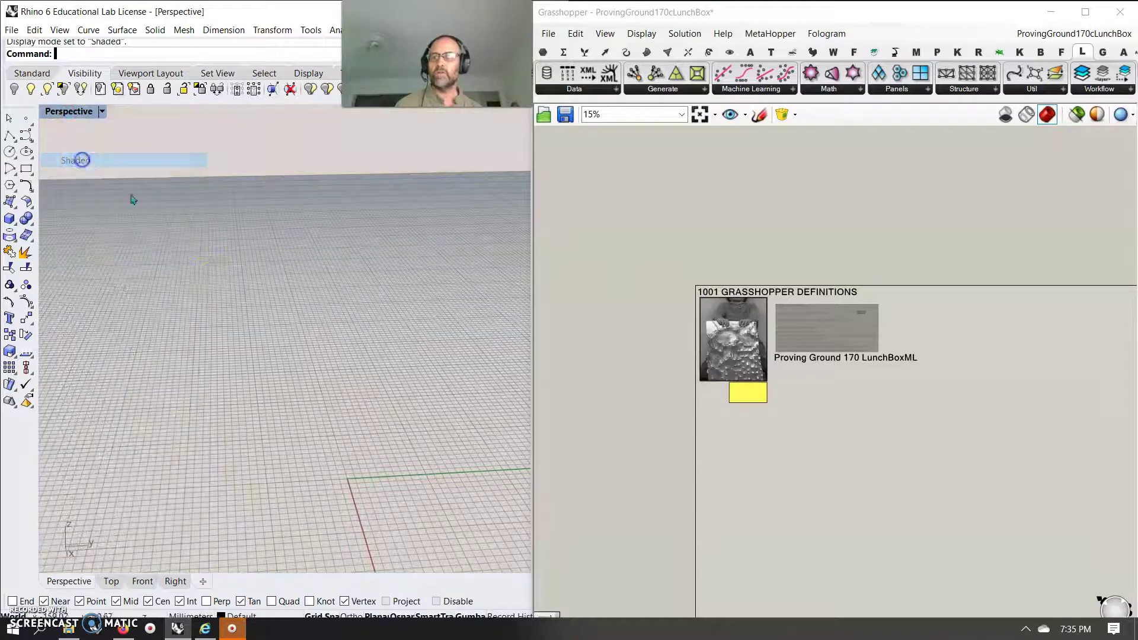
right_drag(299, 424, 352, 431)
scroll(794, 422, up, 5)
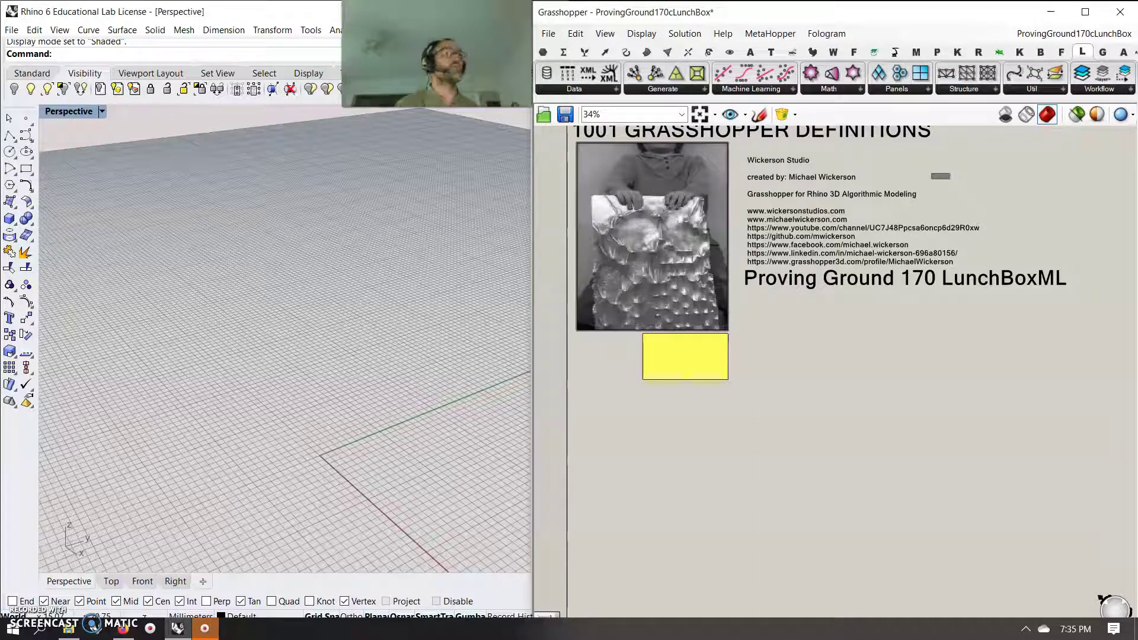
Step: Switch to File Explorer and open the ScreenShots2019 folder inside Documents > 2020Grasshopper
click(68, 629)
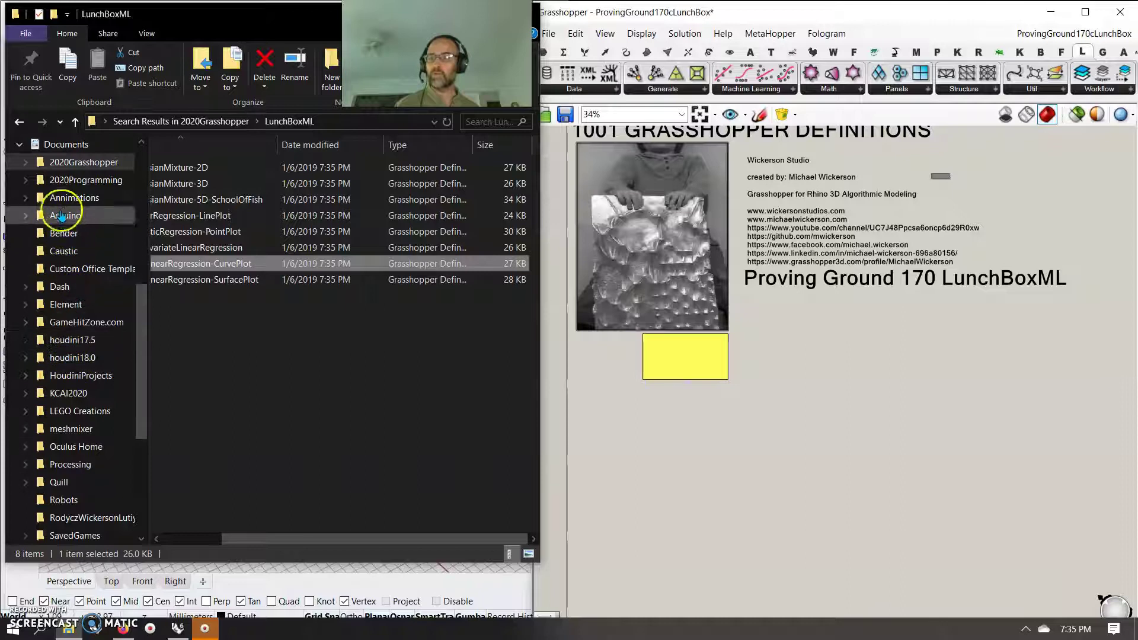
click(64, 163)
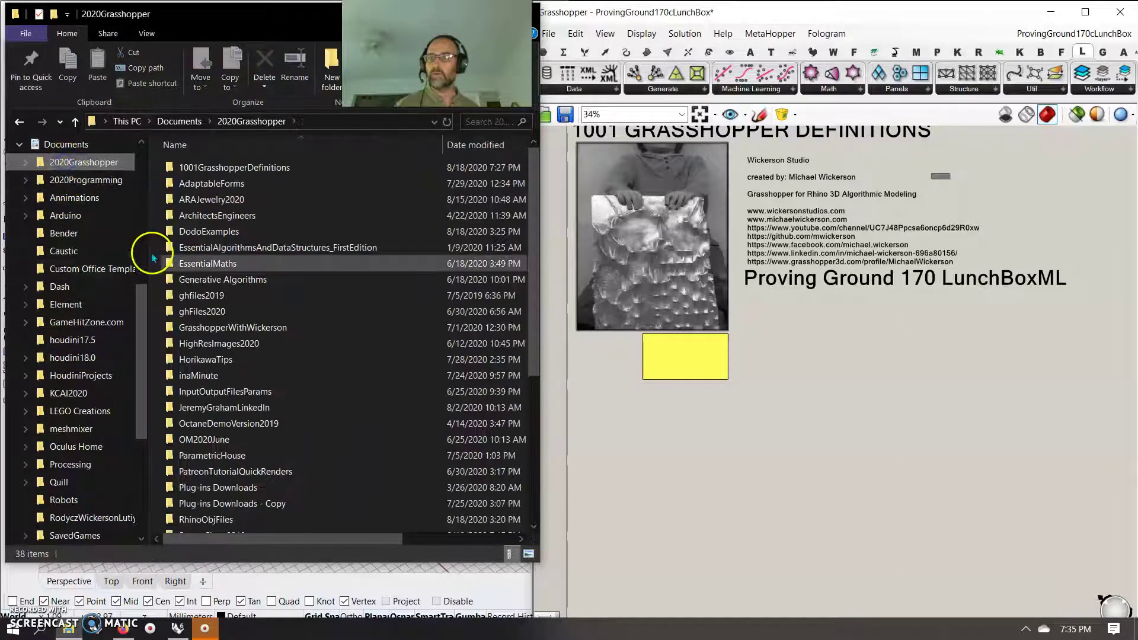
scroll(190, 470, down, 5)
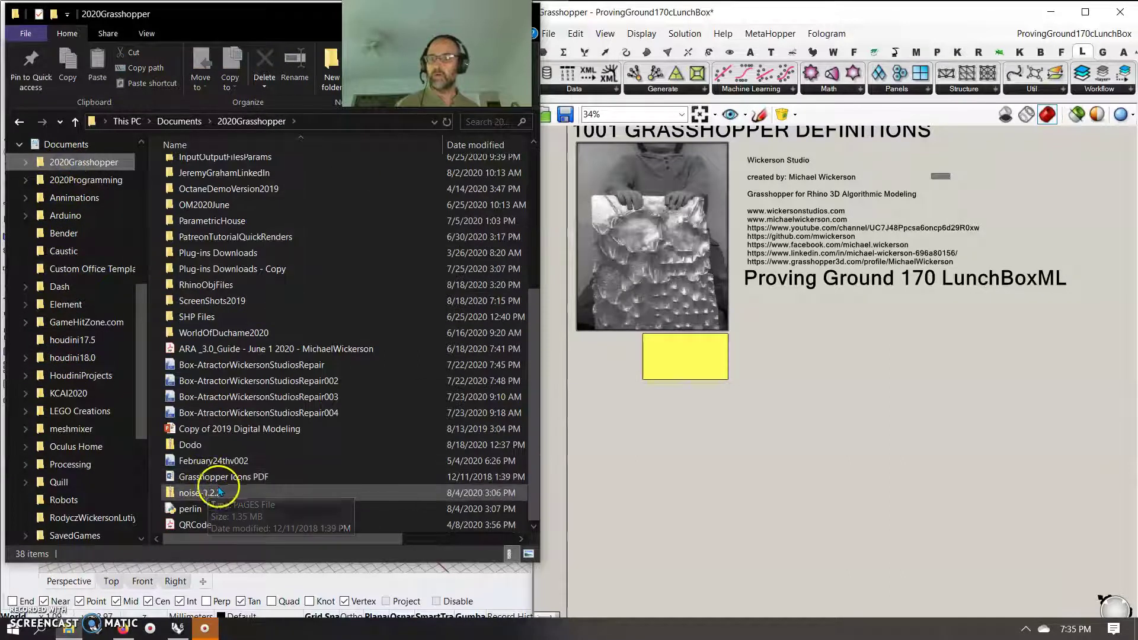
double_click(196, 300)
Step: Open the LunchBoxML001 and LunchBoxML002 screenshots together from the ScreenShots2019 folder
scroll(315, 348, down, 4)
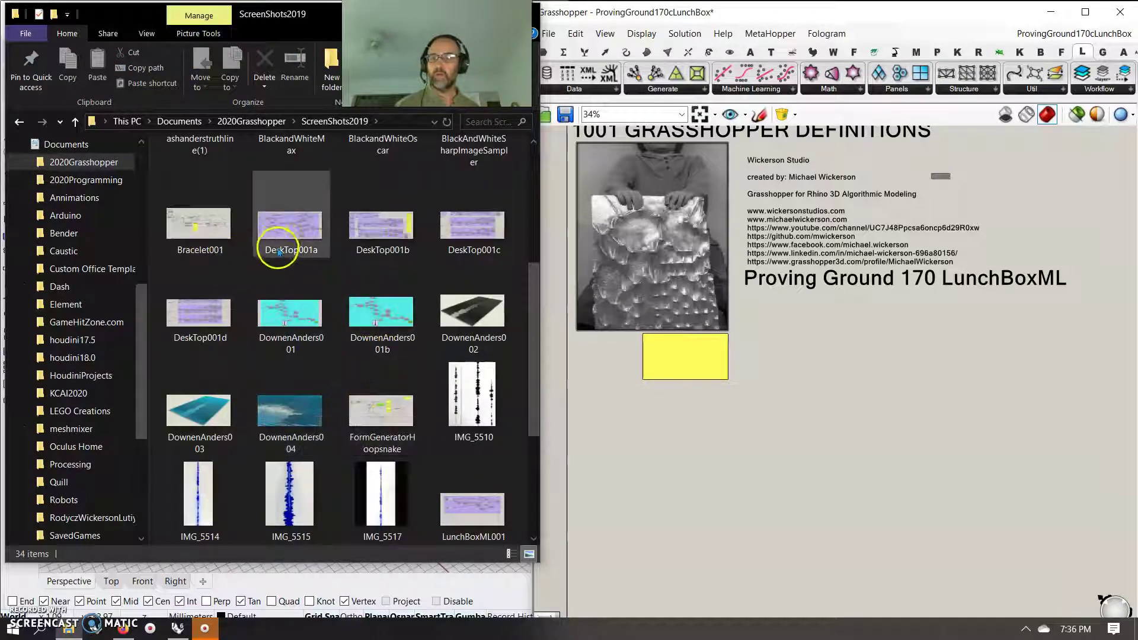
scroll(332, 418, down, 3)
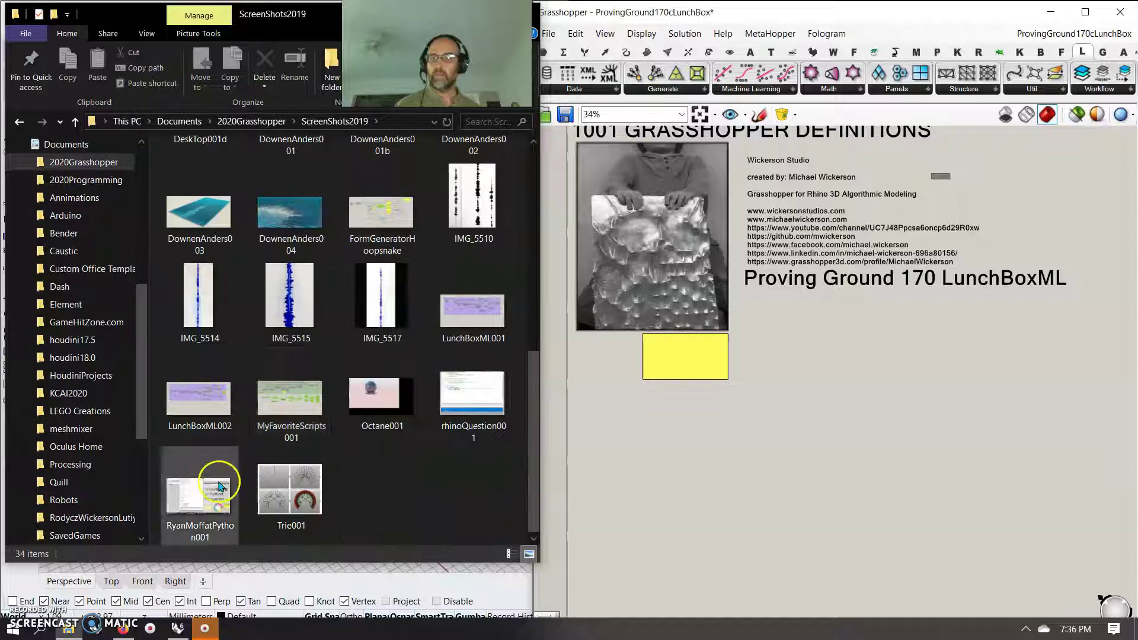
click(480, 313)
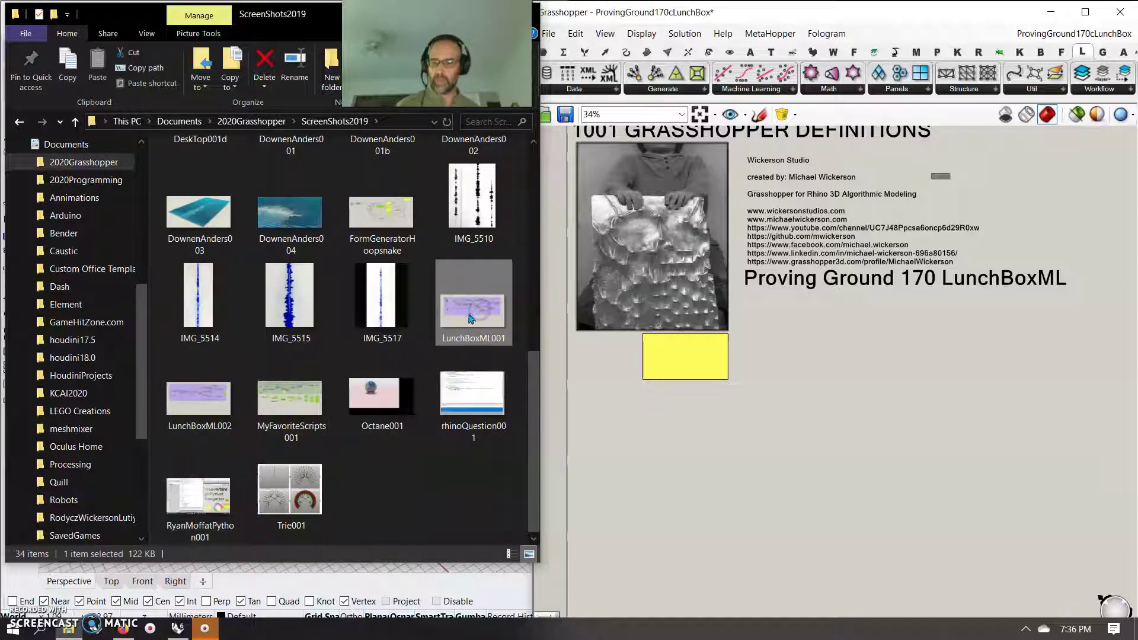
ctrl+click(223, 398)
key(Return)
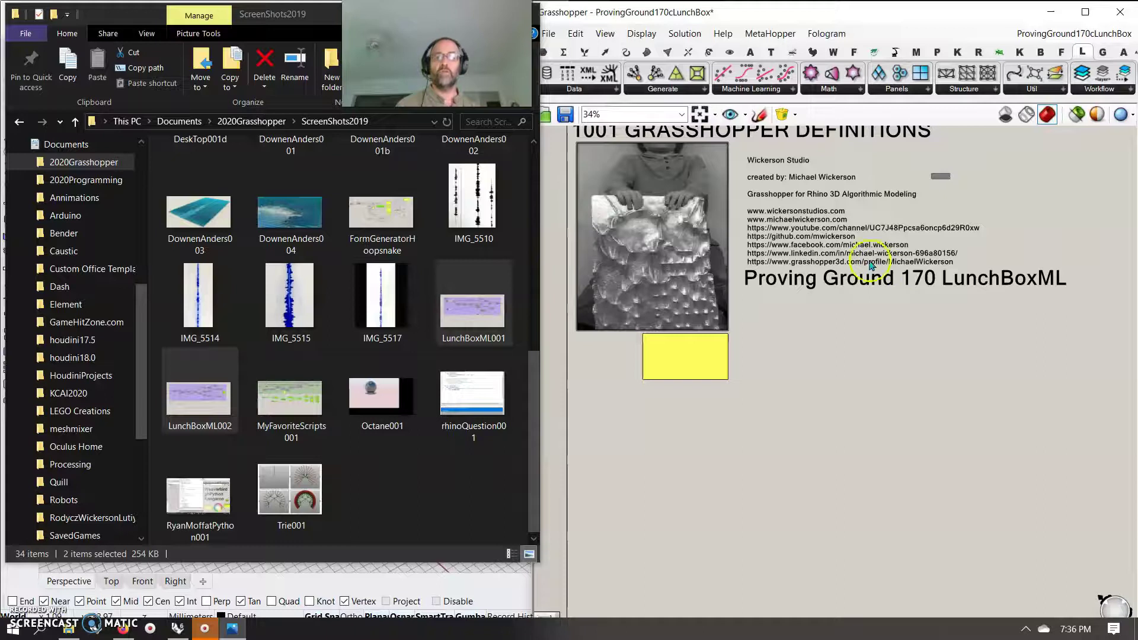
Step: Place an Exceptions component on the Grasshopper canvas just below the Proving Ground 170 LunchBoxML title
scroll(789, 327, up, 3)
right_click(750, 339)
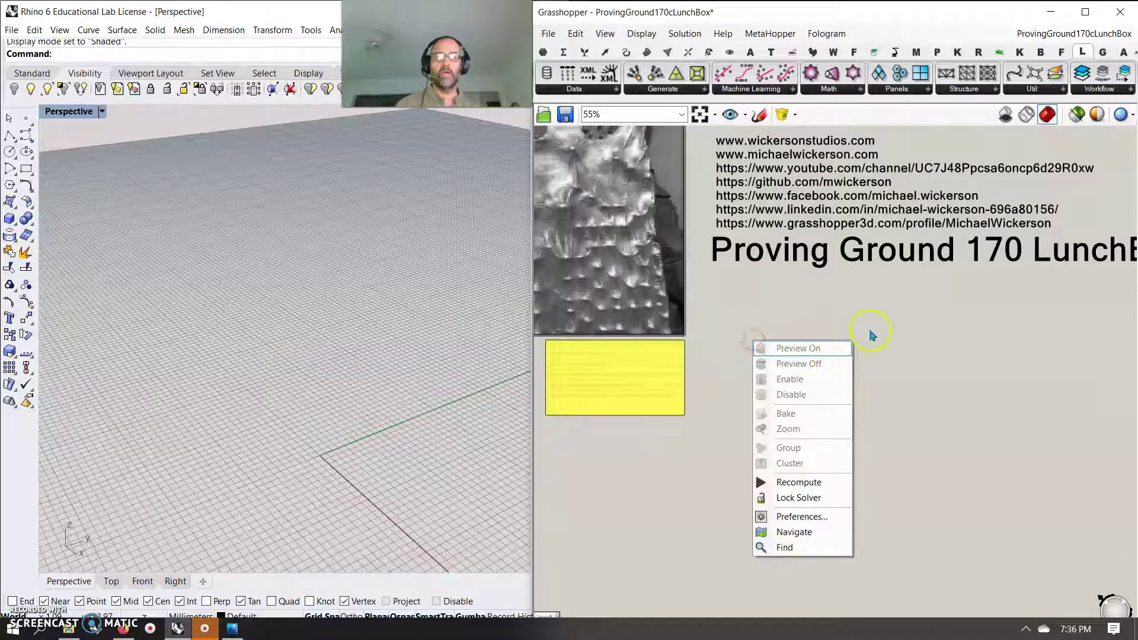
right_drag(913, 329, 858, 333)
click(543, 52)
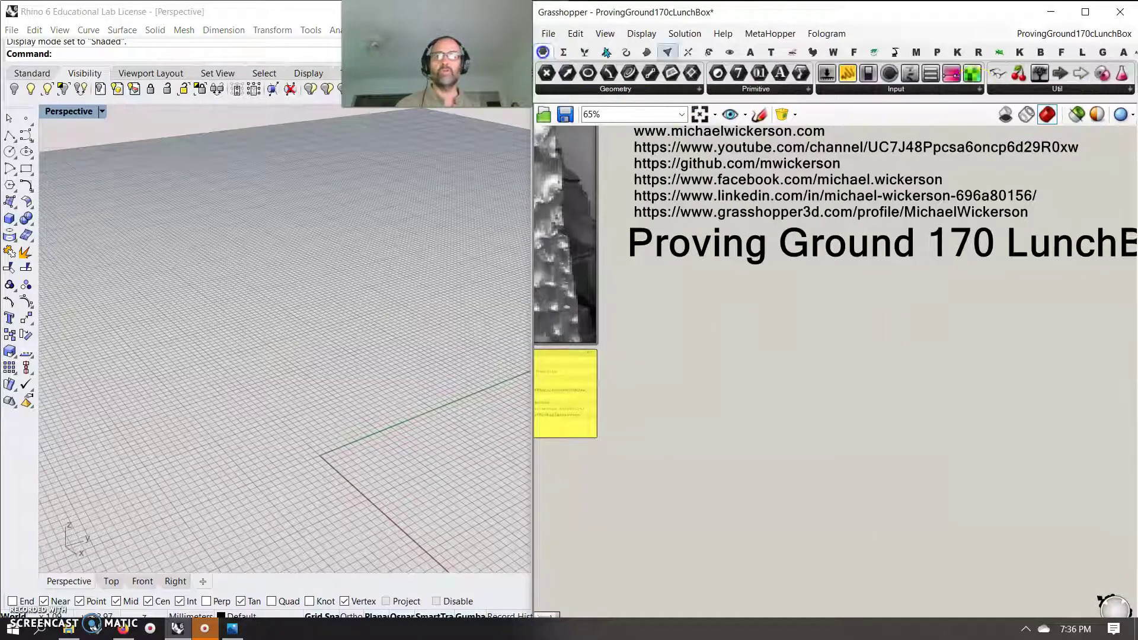
click(988, 80)
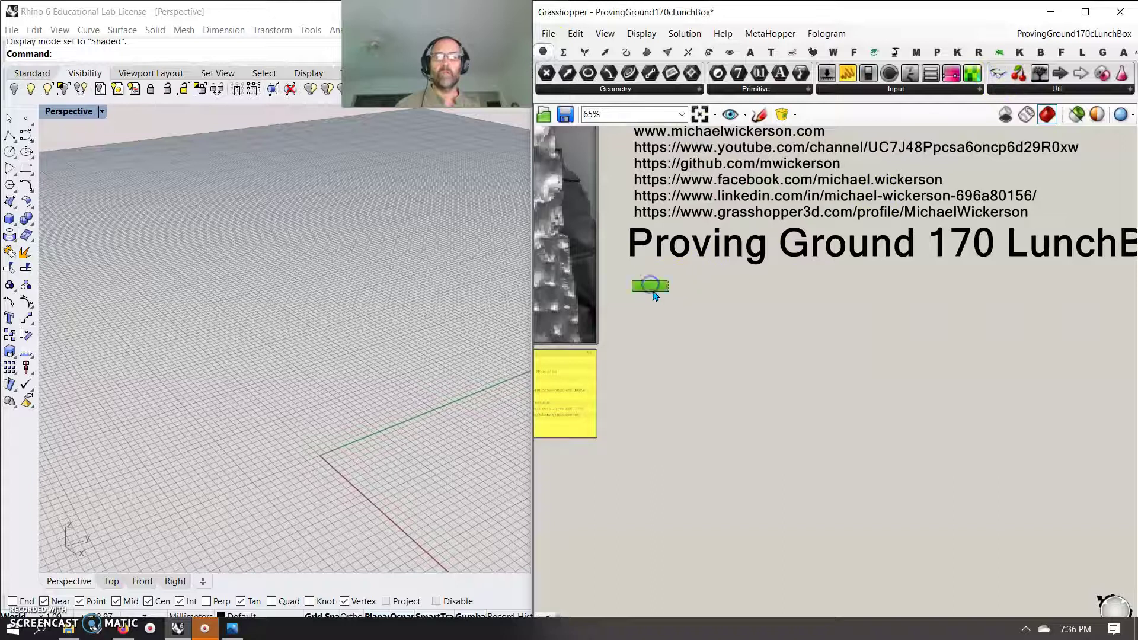
scroll(649, 288, up, 5)
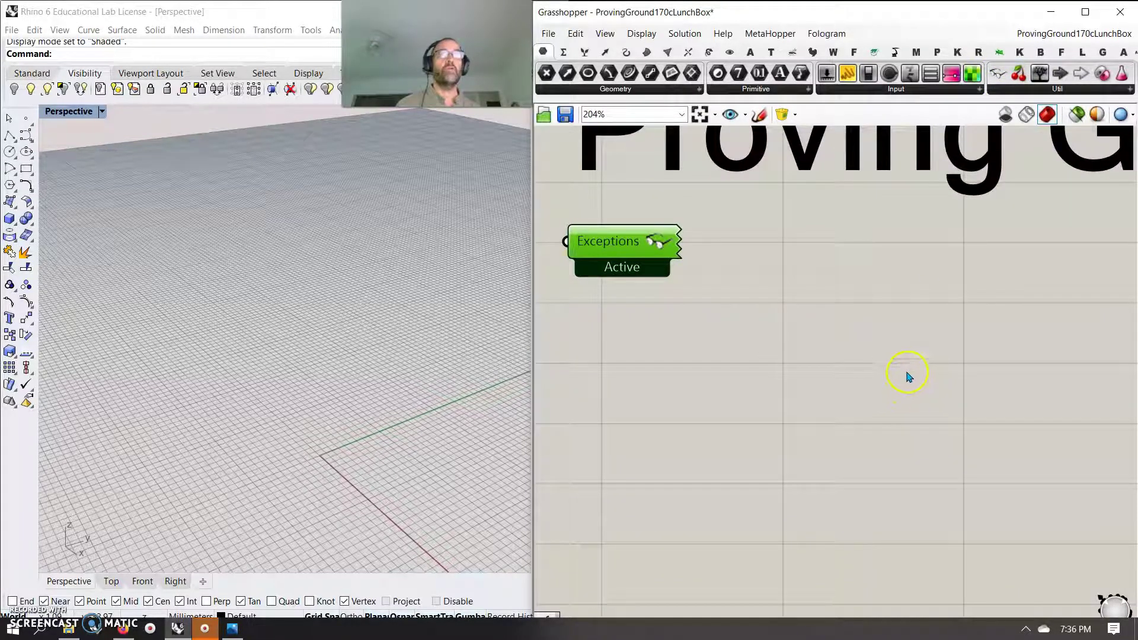
Step: Add a Populate 3D component on the empty canvas beside the Exceptions component
right_drag(910, 383, 835, 371)
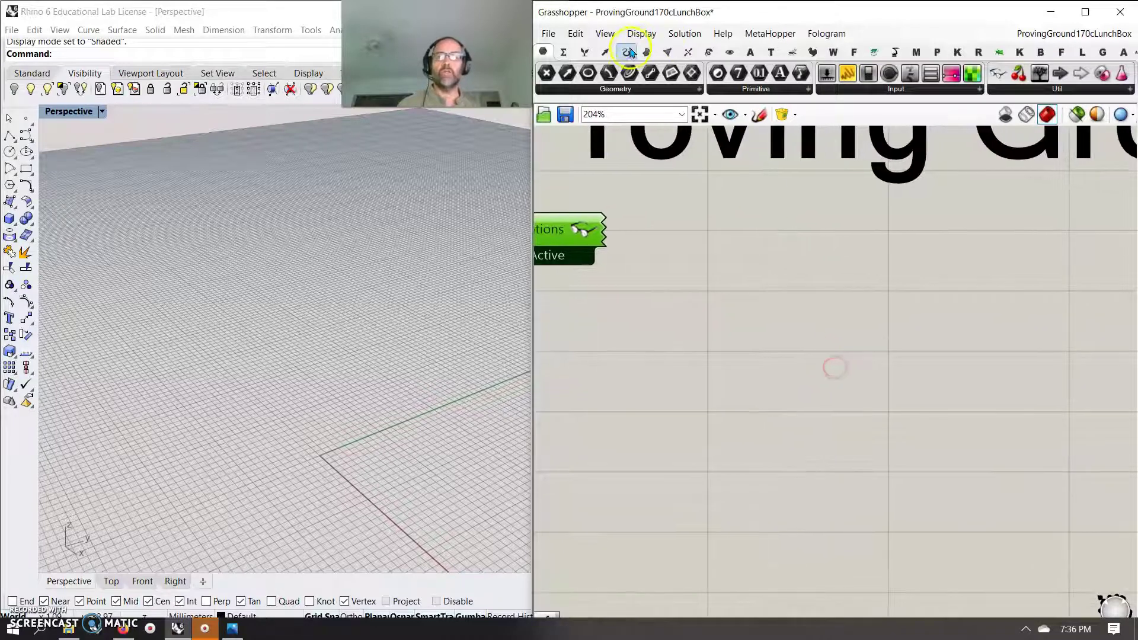
click(605, 53)
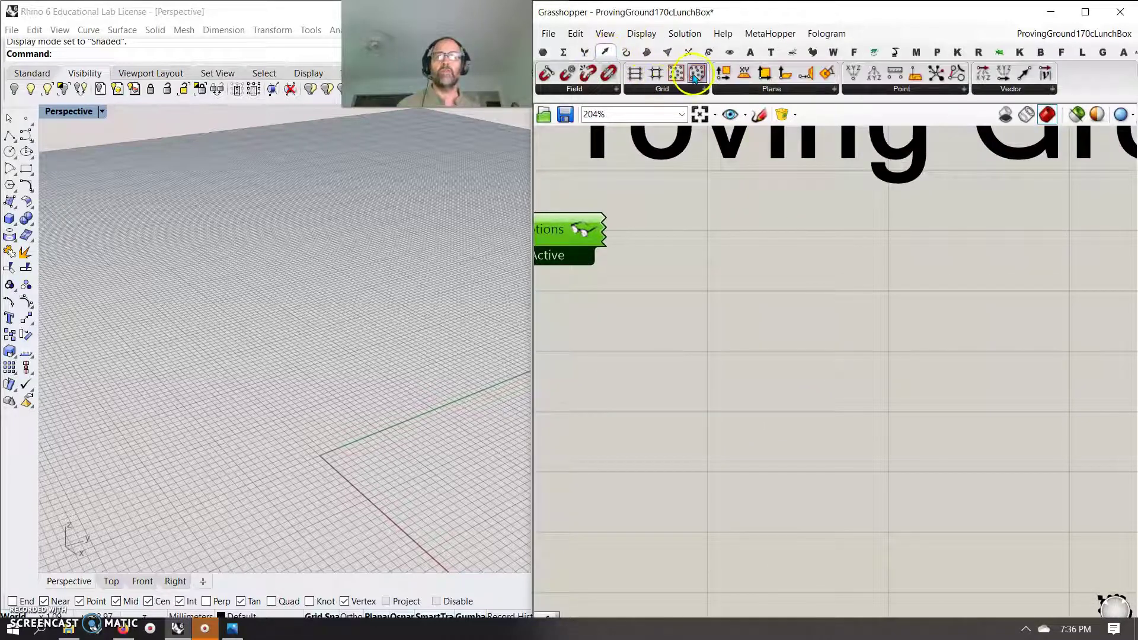
drag(697, 74, 954, 391)
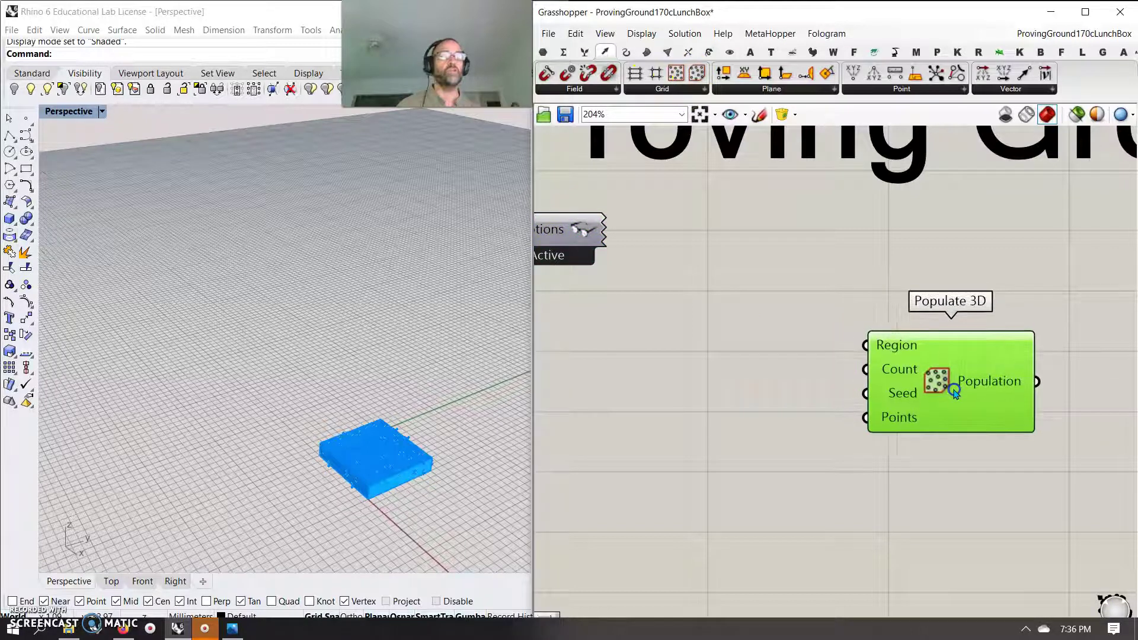
Step: Add a Center Box component before Populate 3D and connect its Box output to the Region input
click(646, 53)
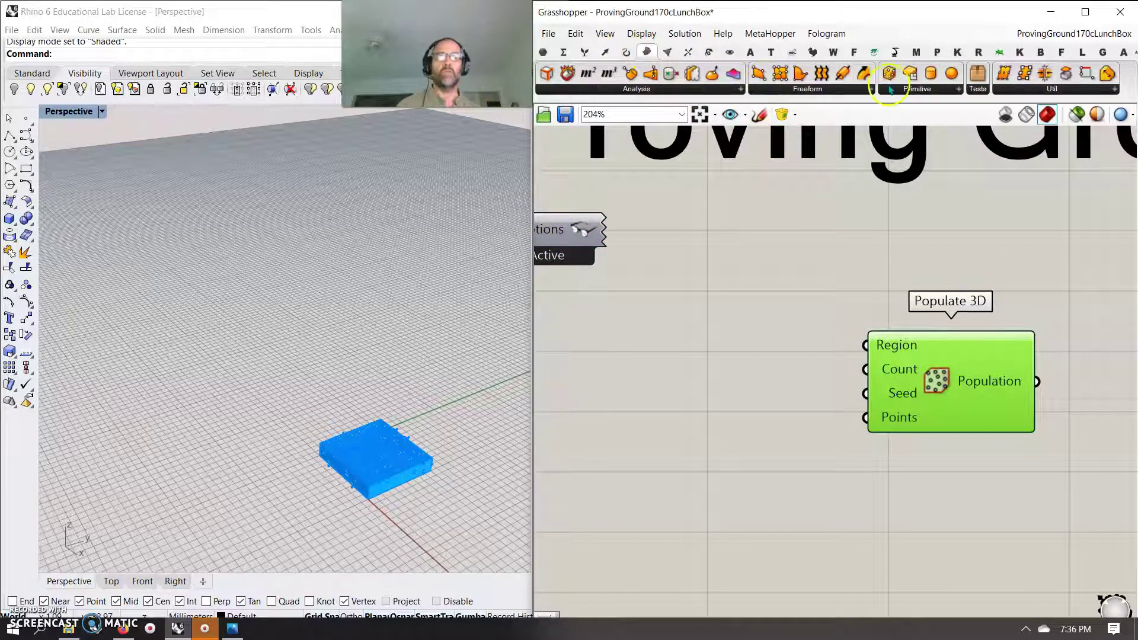
drag(820, 348, 873, 341)
drag(905, 403, 955, 437)
drag(790, 367, 821, 392)
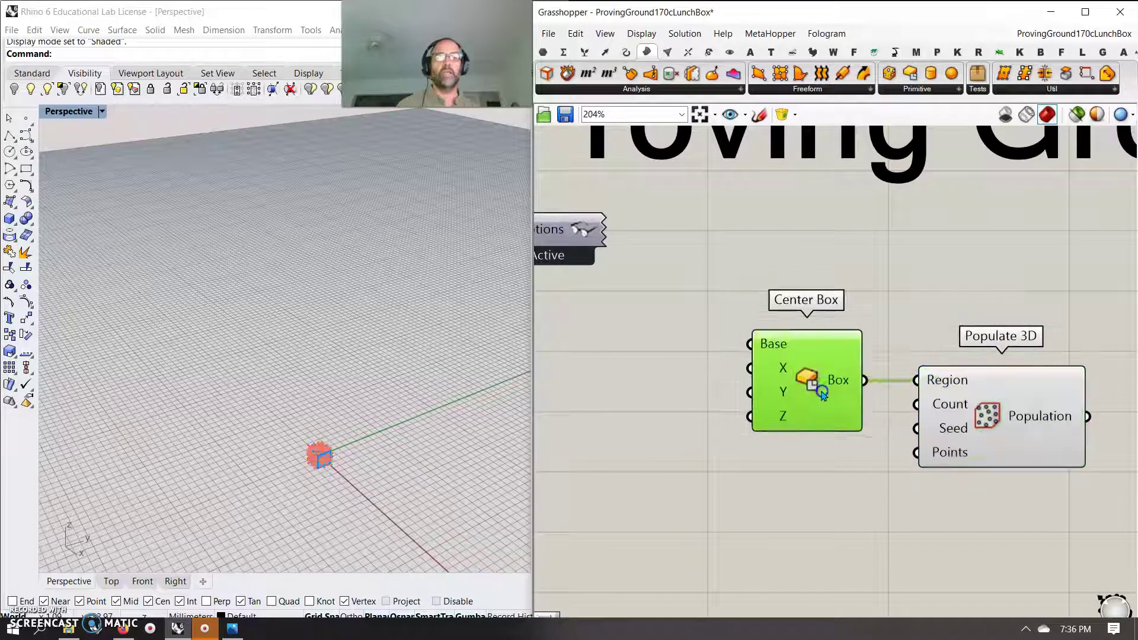
Step: Create a number slider with value 8 and connect it to the X, Y and Z inputs of Center Box
double_click(650, 424)
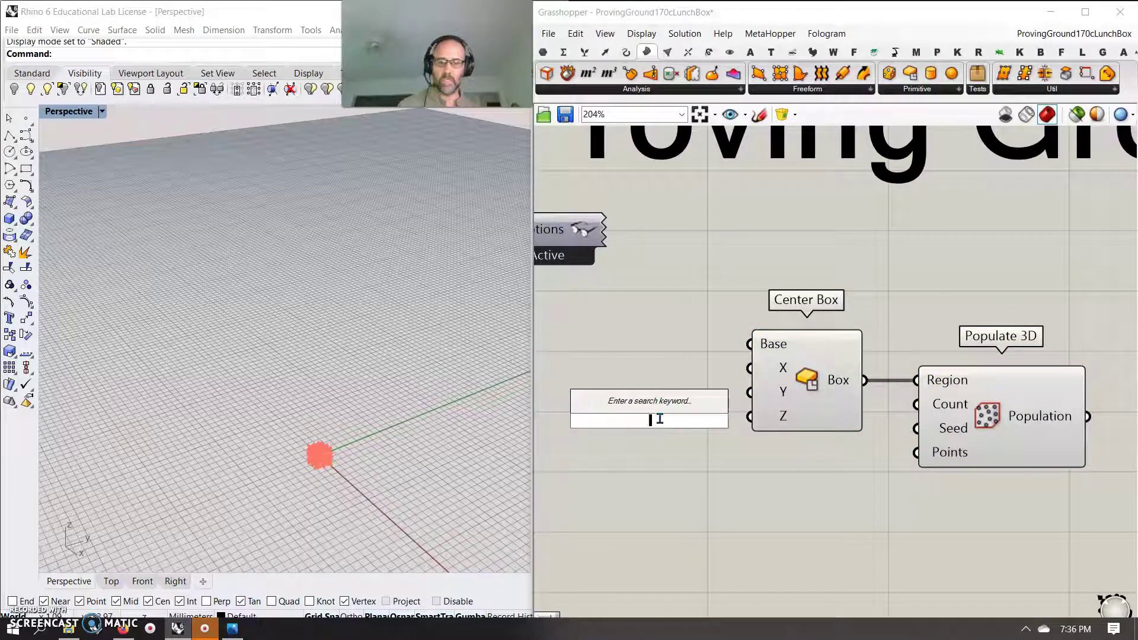
text(8)
key(Return)
click(690, 418)
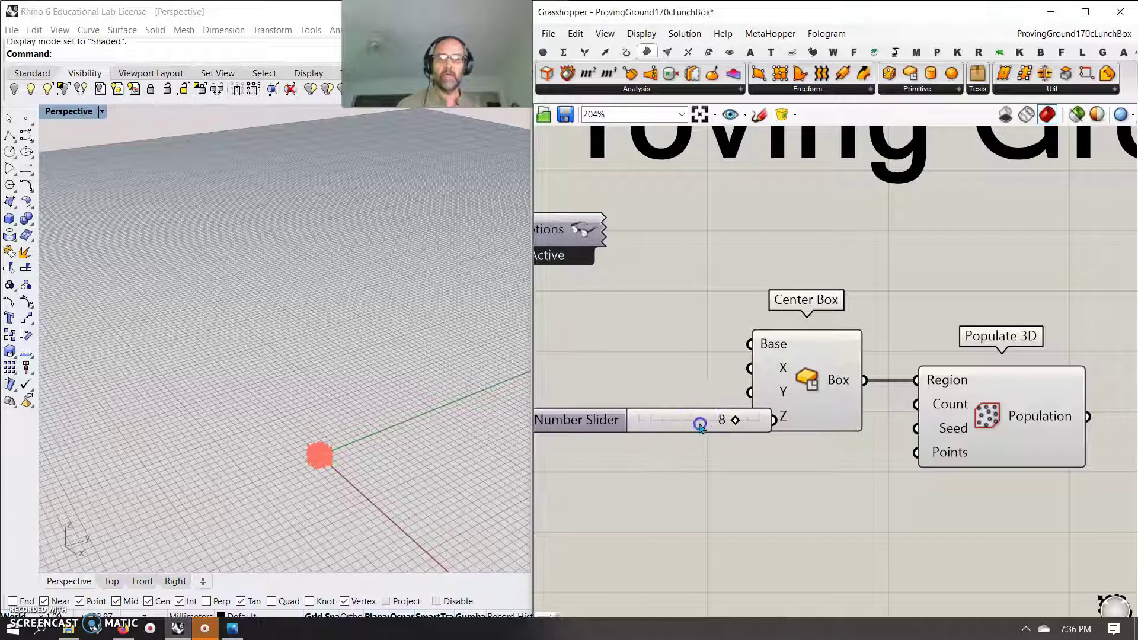
drag(738, 422, 749, 371)
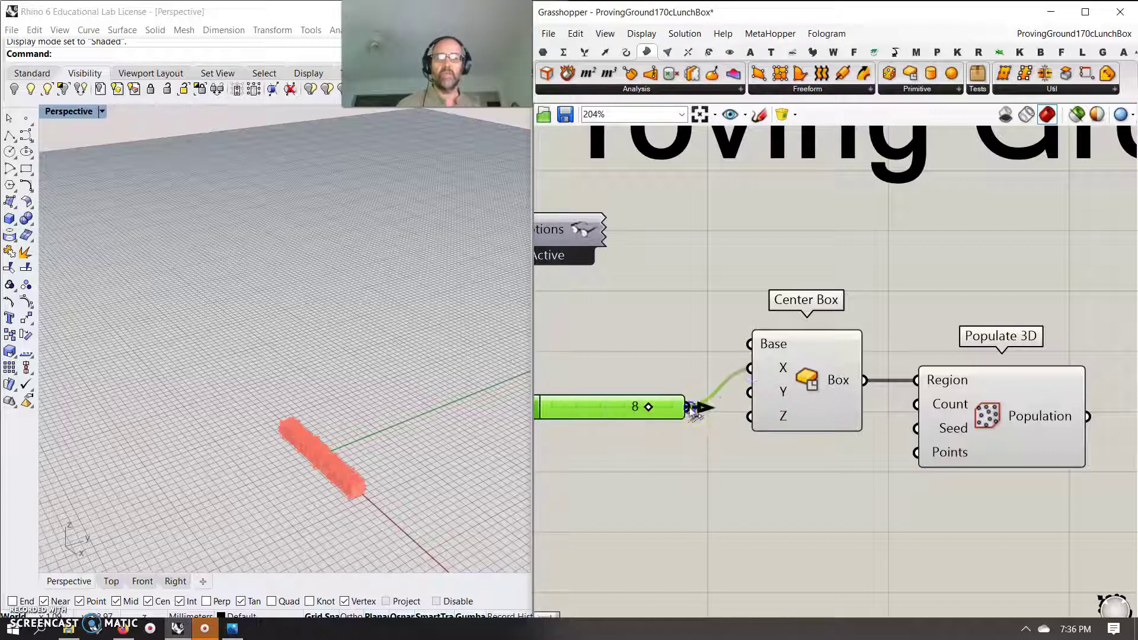
drag(690, 408, 735, 421)
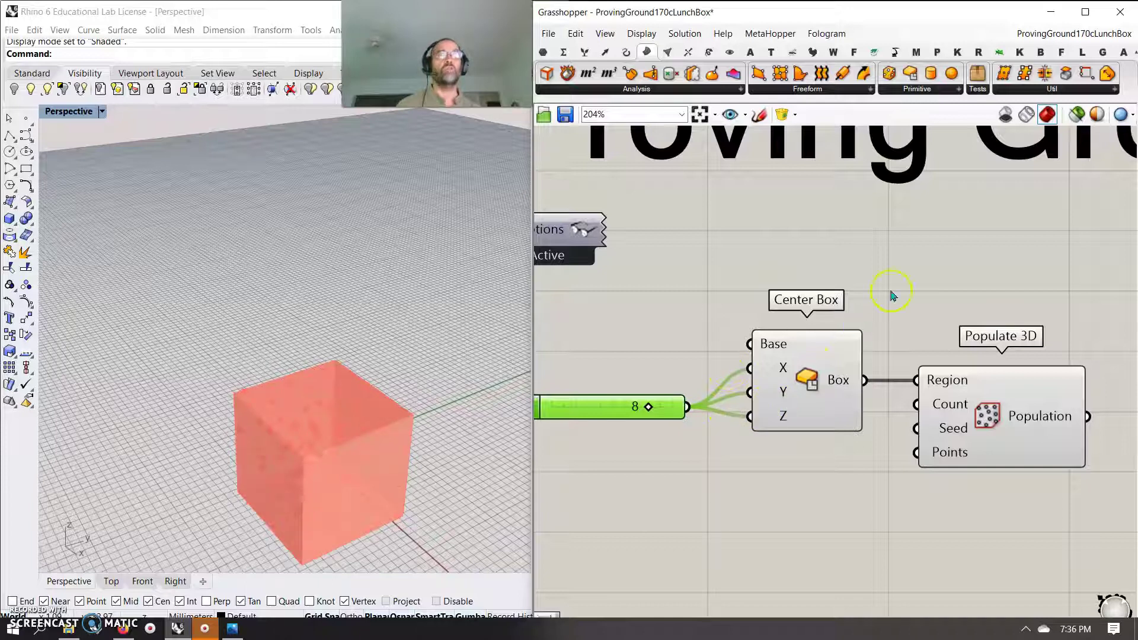
Step: Move the number slider, Center Box and Populate 3D together lower on the canvas, clear of the Exceptions component
drag(1006, 519, 635, 355)
scroll(776, 433, down, 3)
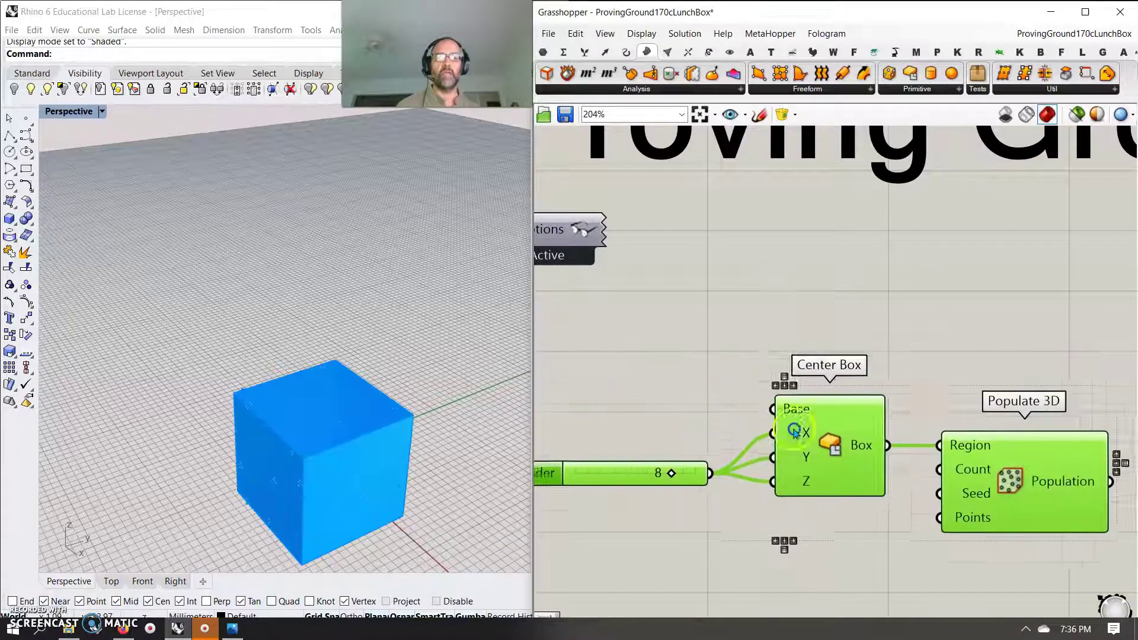
right_drag(833, 546, 792, 583)
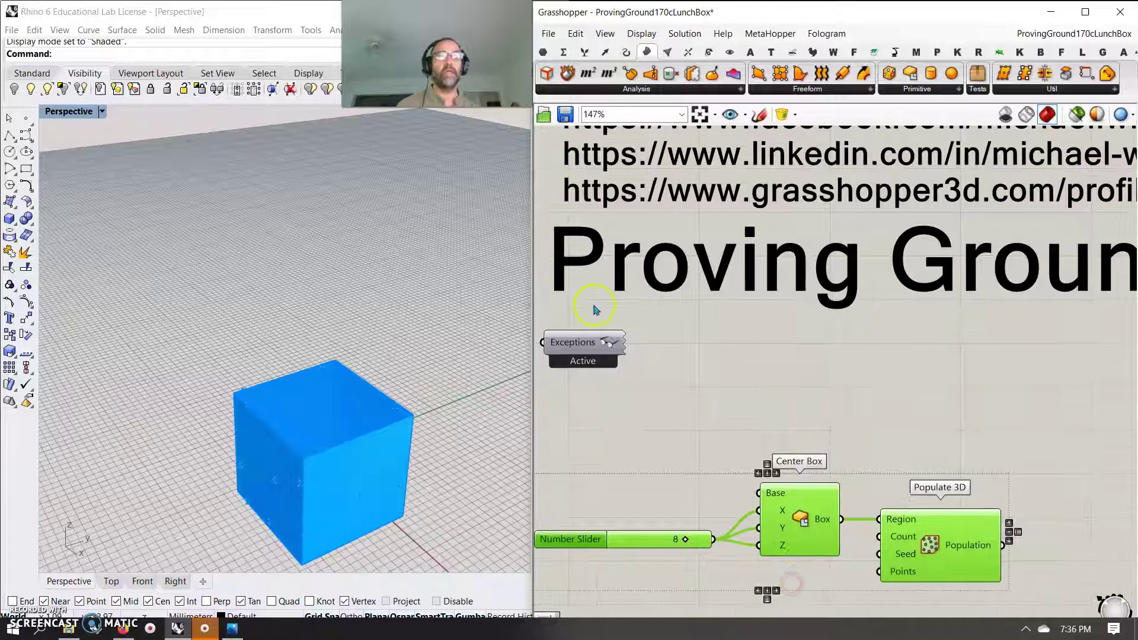
Step: Add a Series component above Populate 3D and graft its Series output
click(603, 53)
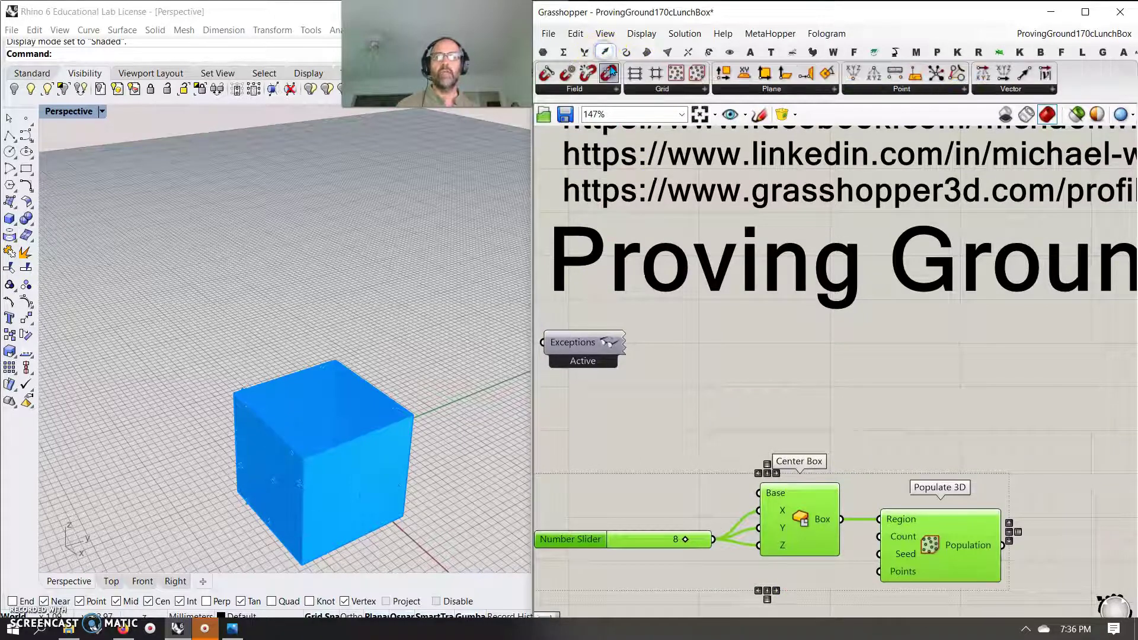
click(585, 52)
click(714, 89)
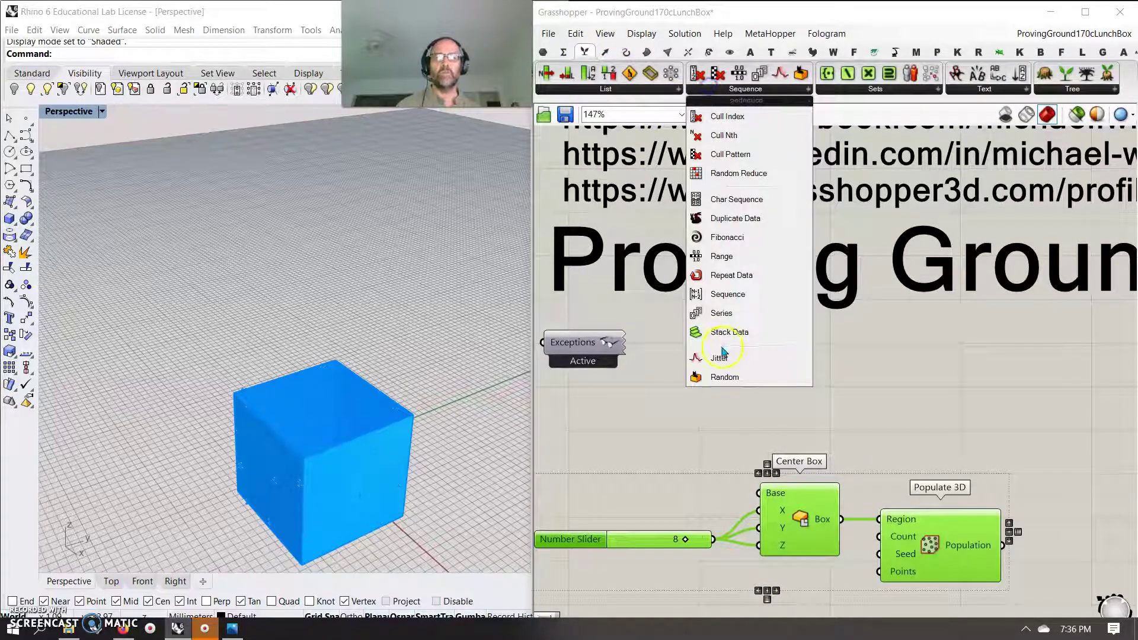
click(721, 313)
click(905, 411)
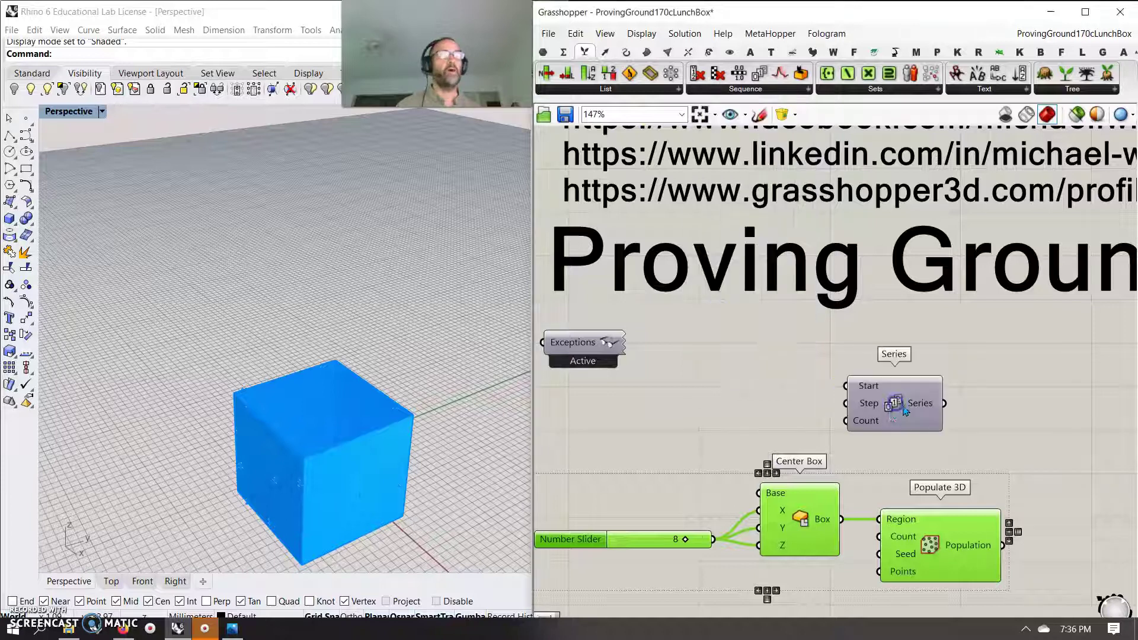
drag(886, 407, 944, 413)
right_click(942, 398)
click(972, 465)
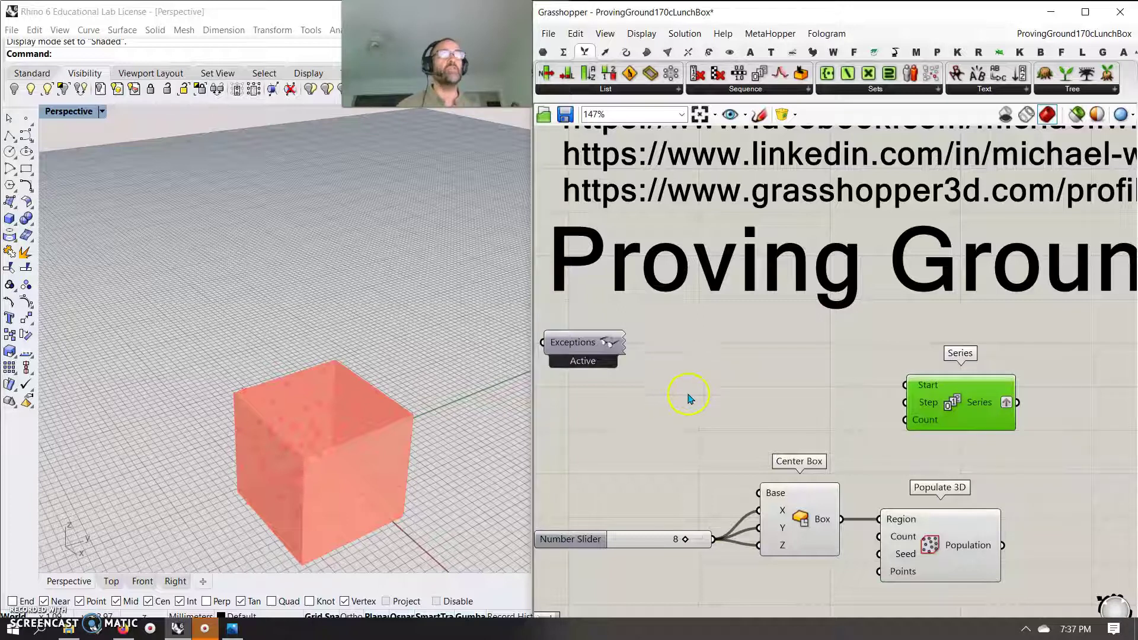
Step: Create a number slider with value 1.6 and connect it to the Step input of Series
double_click(679, 415)
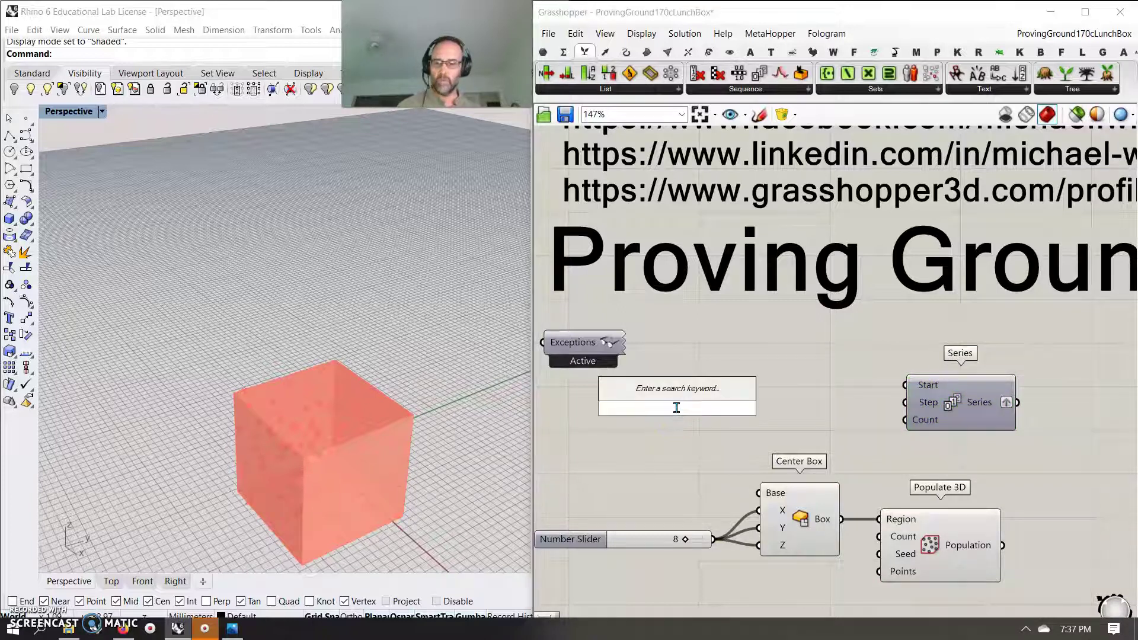
text(1)
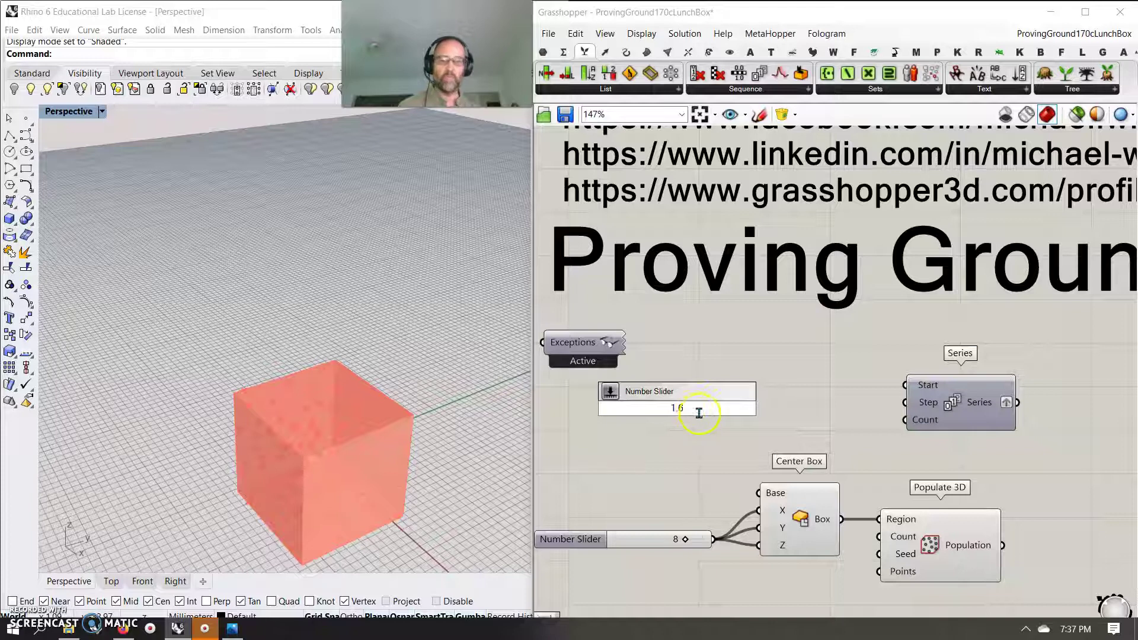
text(.6)
key(Return)
drag(769, 408, 905, 402)
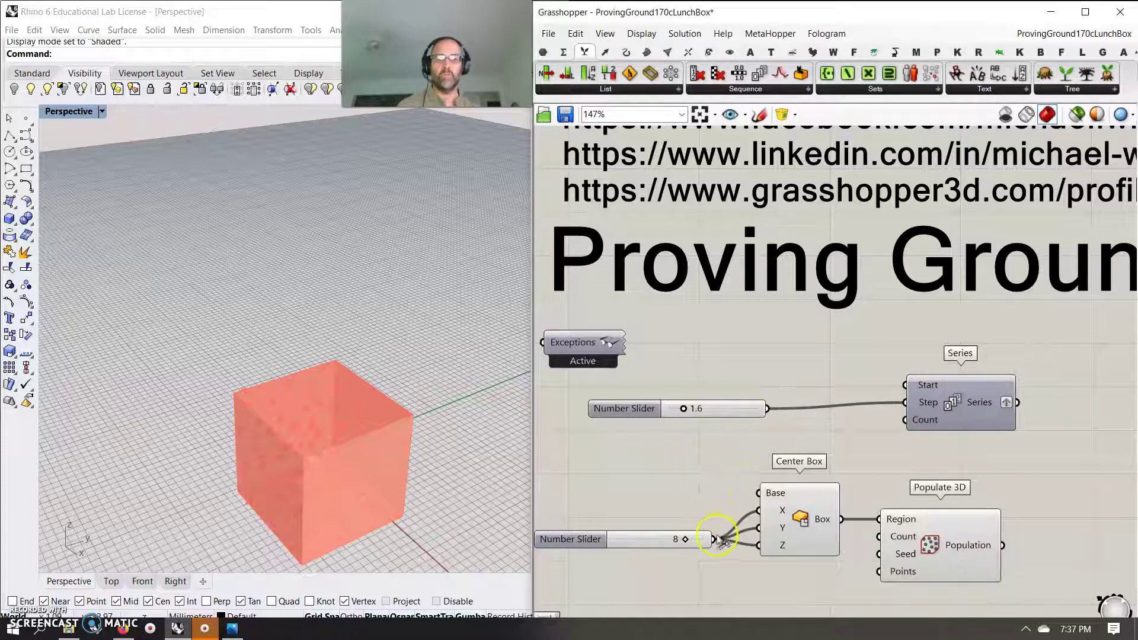
Step: Connect the slider with value 8 to the Series Count input and move that slider up between Series and Center Box
drag(719, 538, 905, 420)
drag(658, 544, 655, 455)
drag(963, 391, 963, 397)
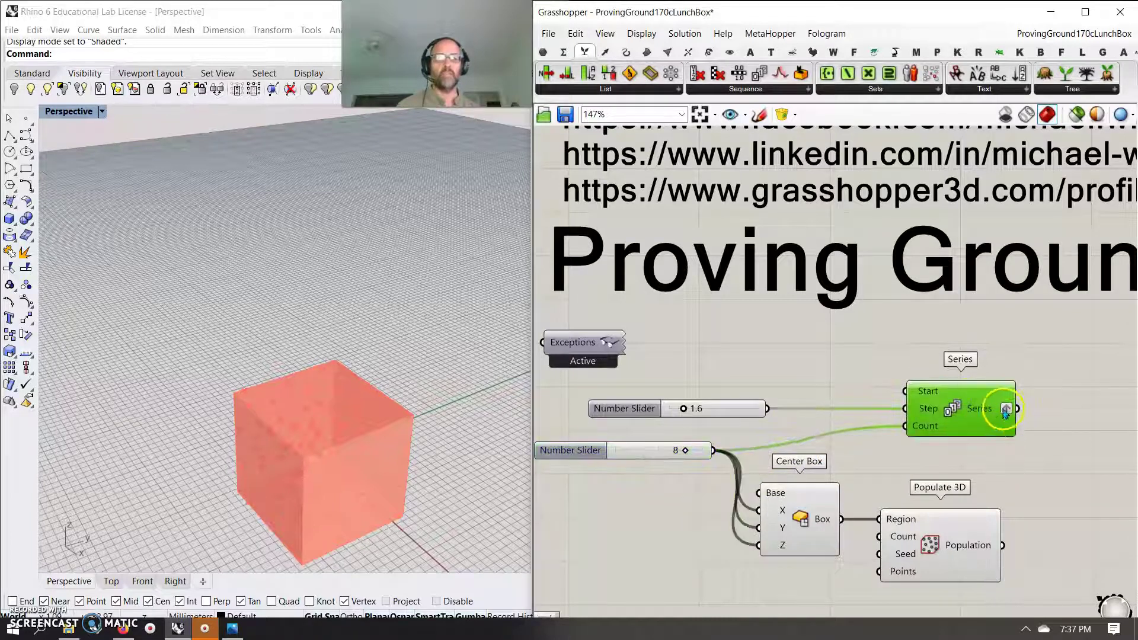
Step: Examine the points that Populate 3D generates inside the box in the perspective view
right_drag(303, 470, 308, 446)
click(941, 545)
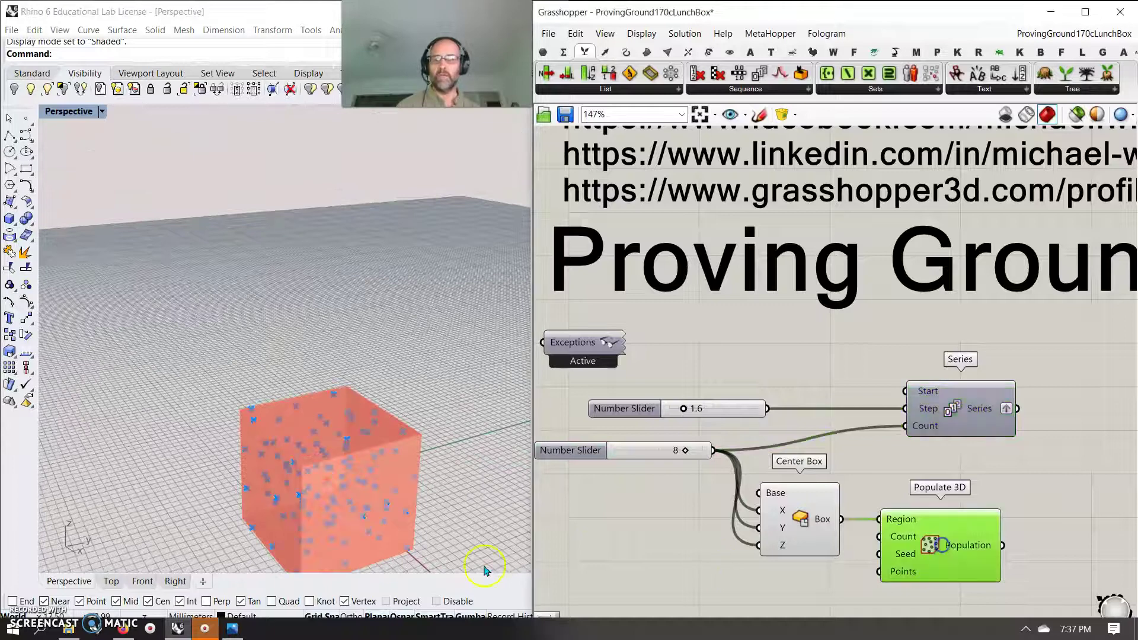
right_drag(374, 525, 302, 466)
right_click(384, 536)
click(360, 527)
click(935, 470)
right_drag(1069, 464, 947, 346)
click(829, 477)
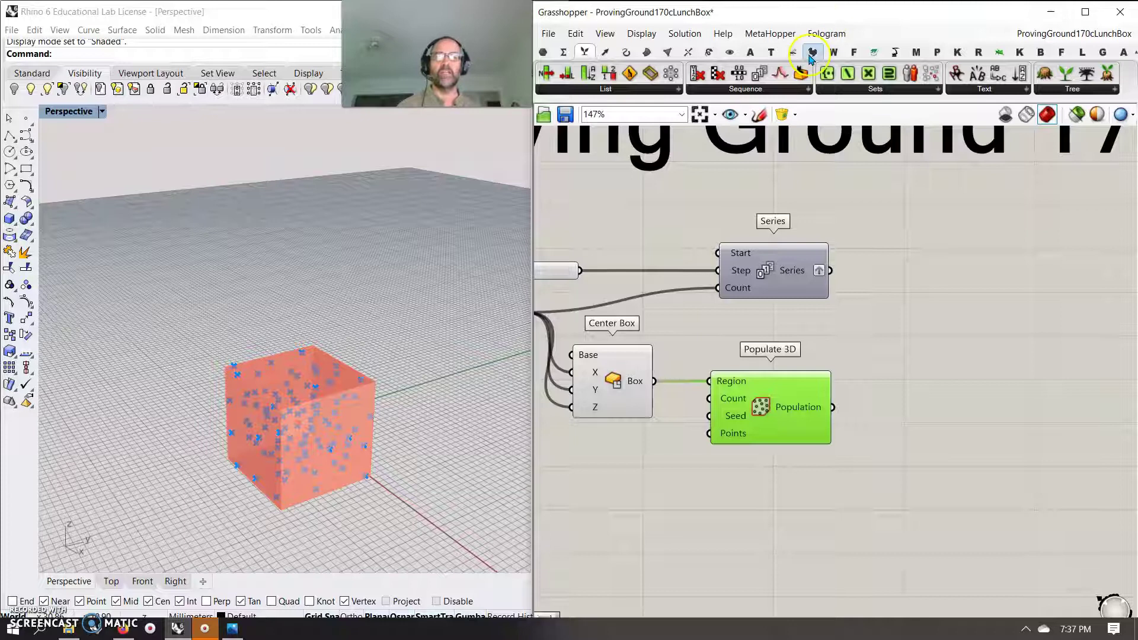
Step: Search the components for "regress" and add Logistic Regression beside Populate 3D
mouse_move(812, 54)
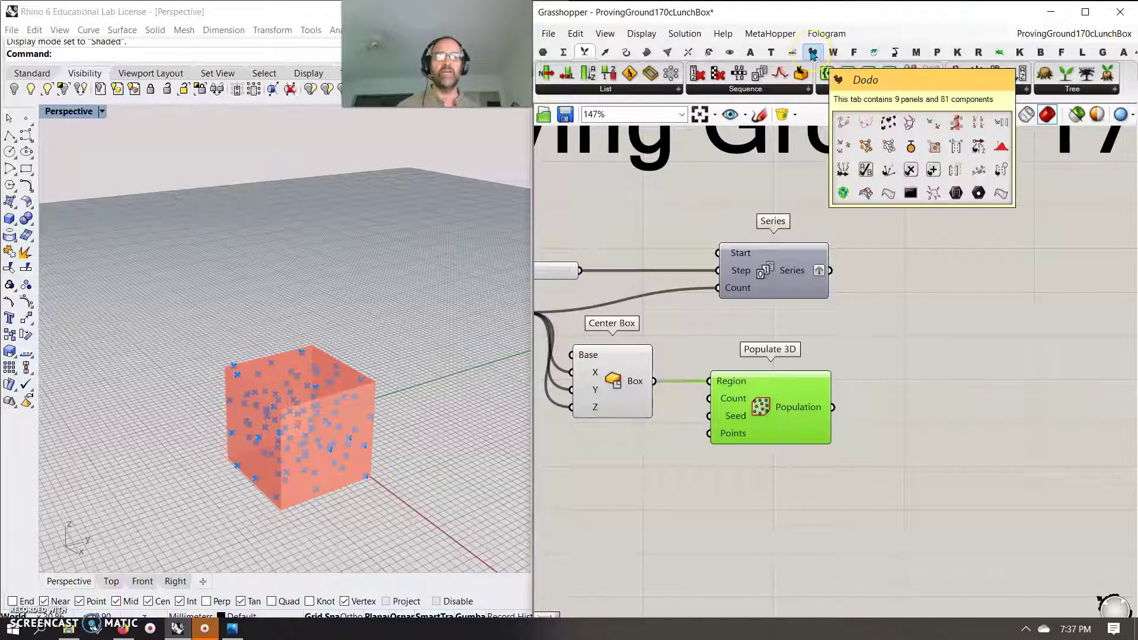
click(859, 53)
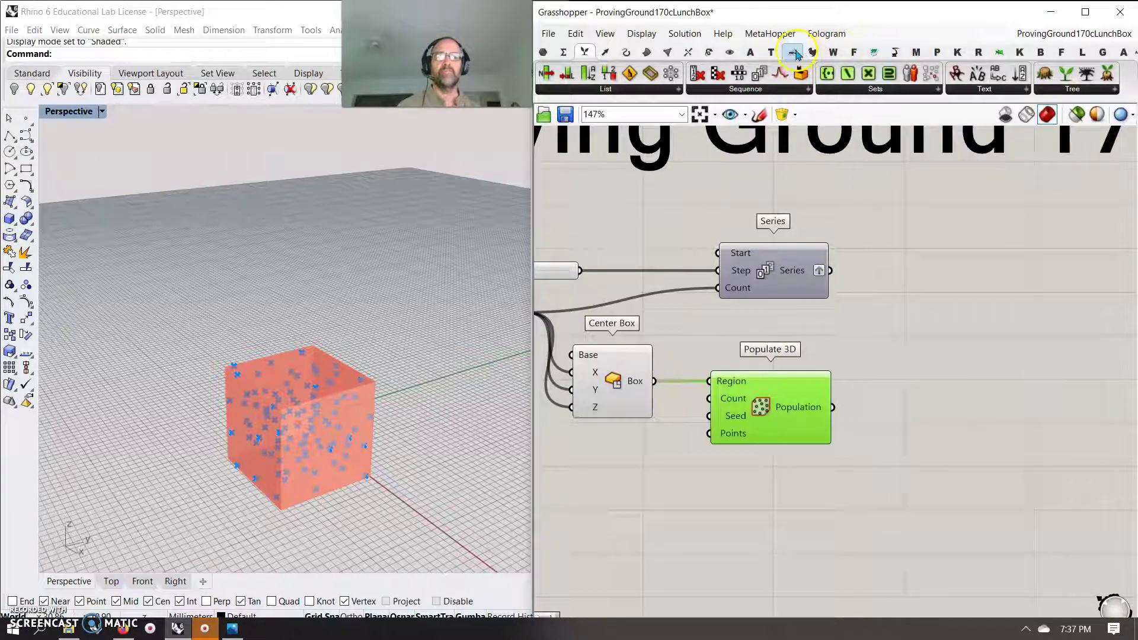
double_click(954, 349)
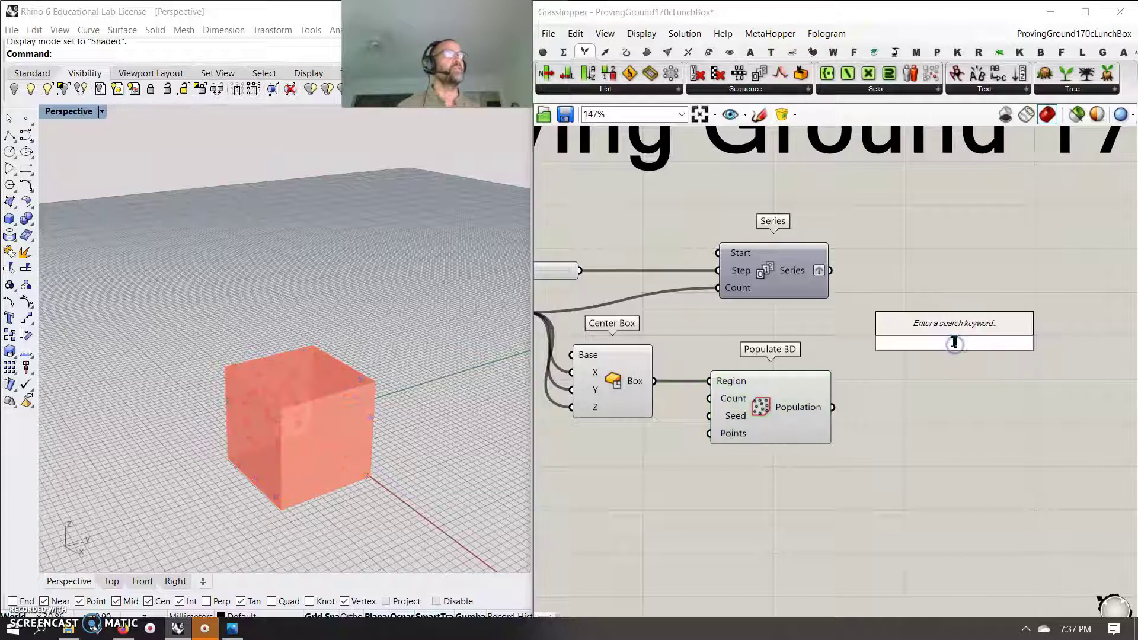
text(seq)
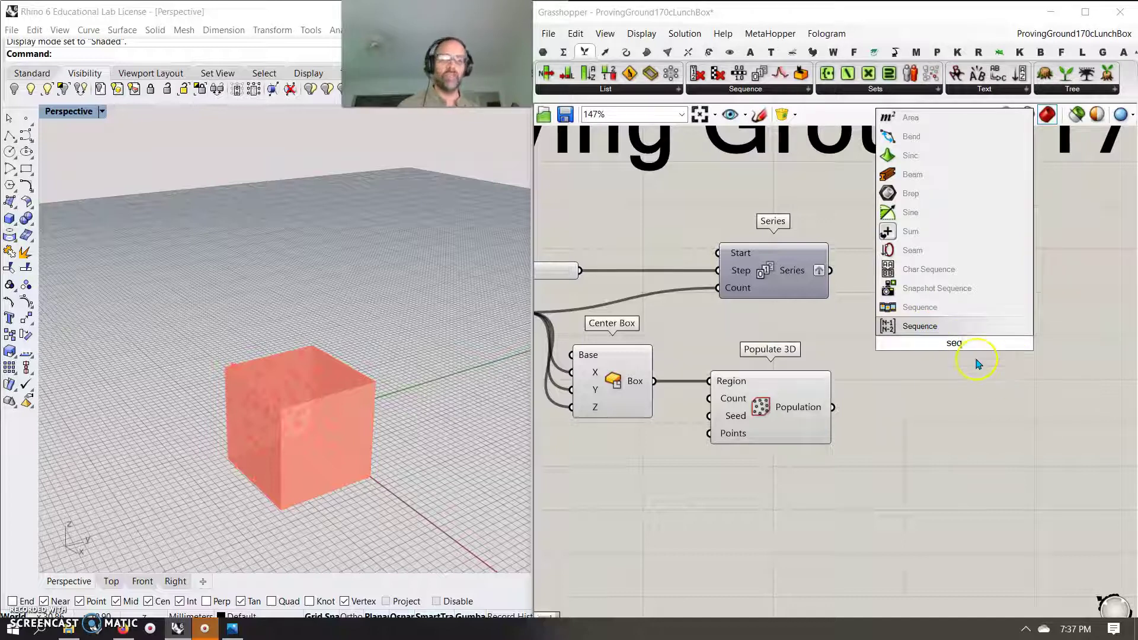
key(BackSpace)
key(BackSpace)
key(BackSpace)
text(regress)
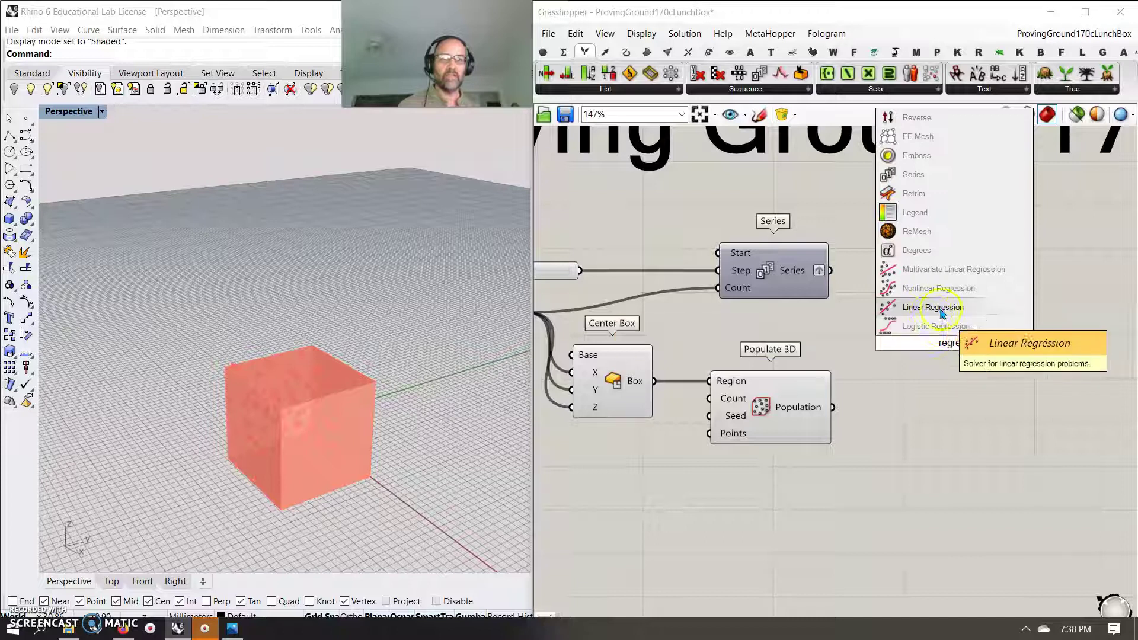
click(929, 327)
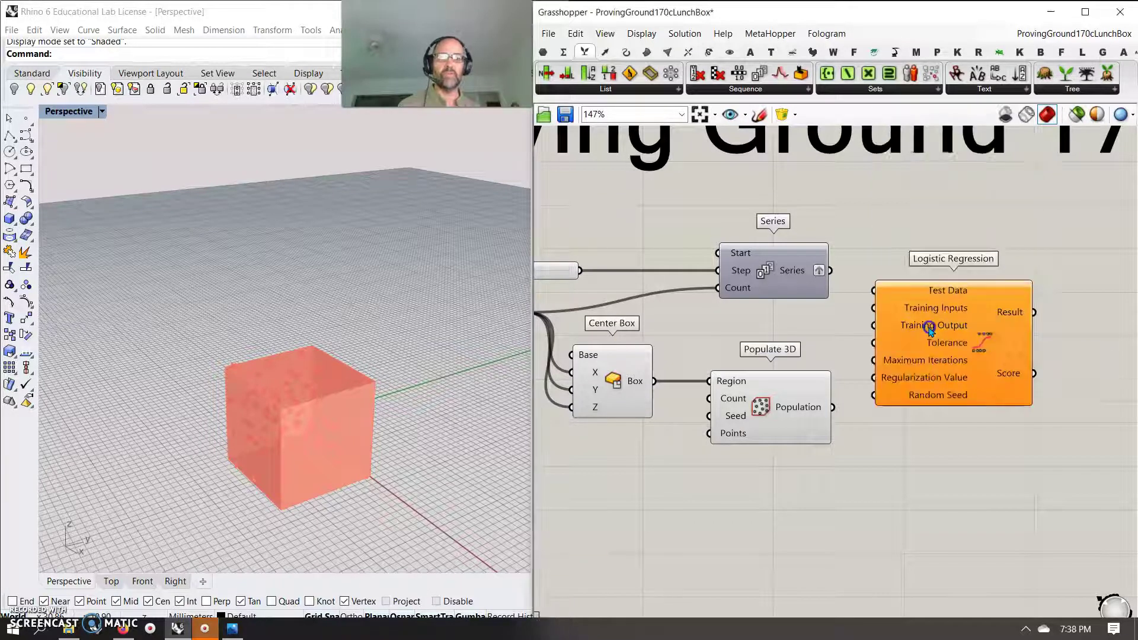
mouse_move(949, 351)
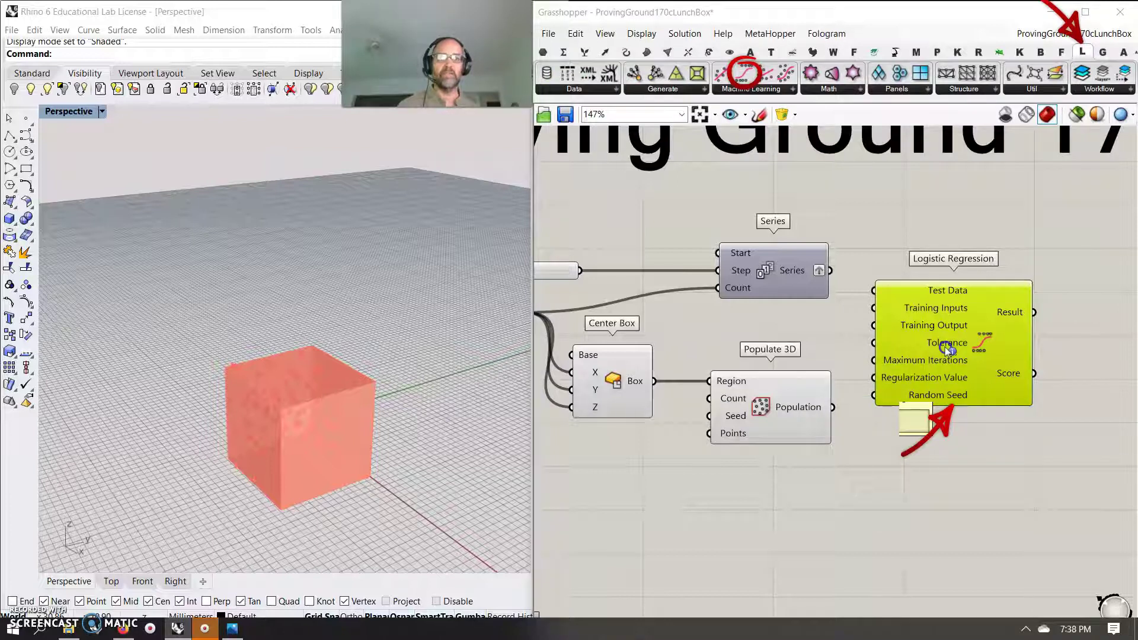
Step: Add a LunchBox Nonlinear Regression component beside Populate 3D and delete the Logistic Regression component
click(761, 97)
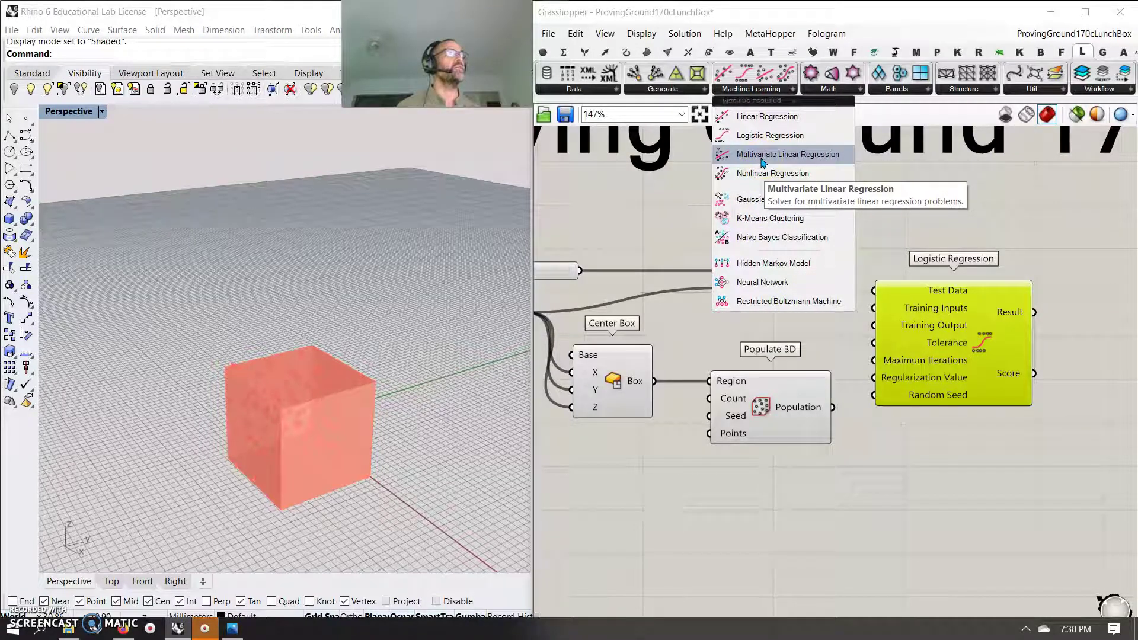
click(770, 304)
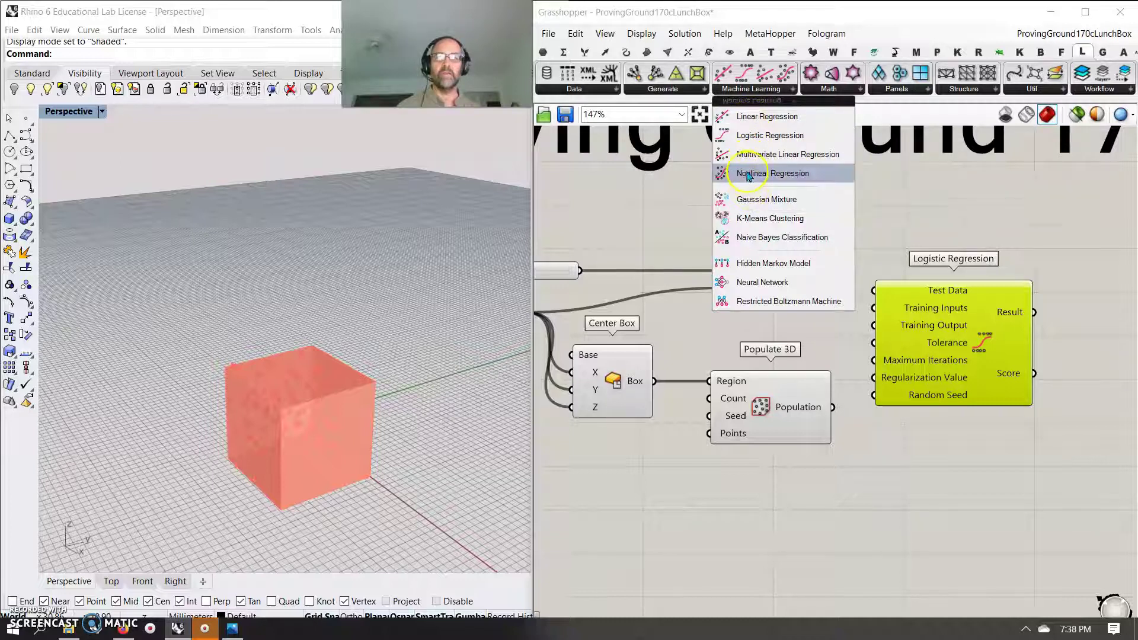
drag(748, 172, 901, 425)
key(Delete)
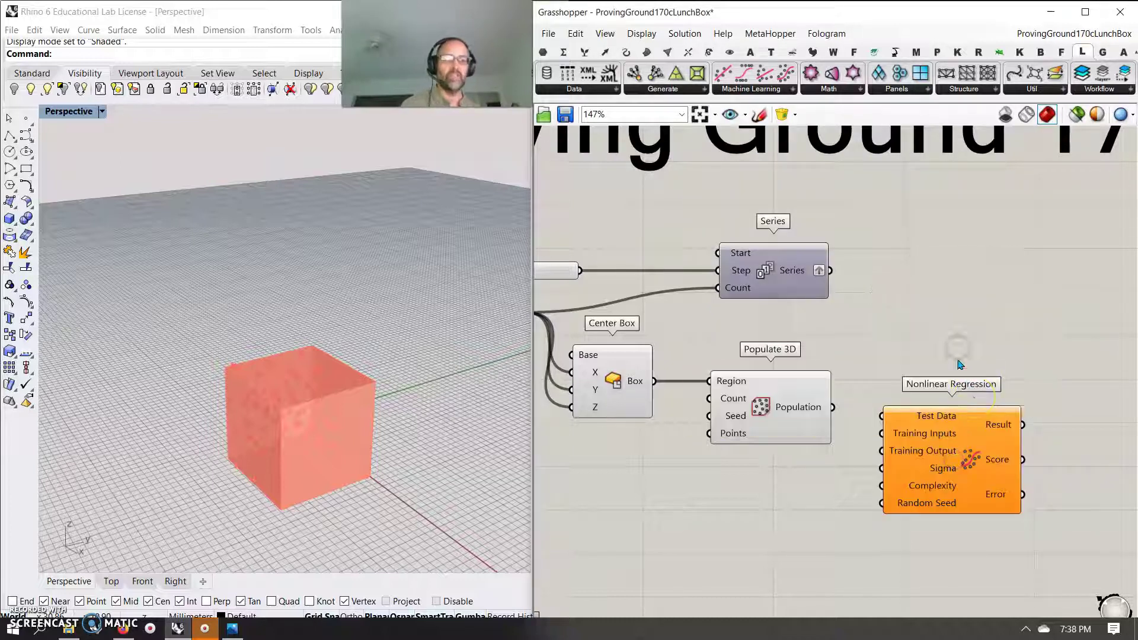
drag(948, 474, 974, 442)
right_drag(839, 538, 859, 499)
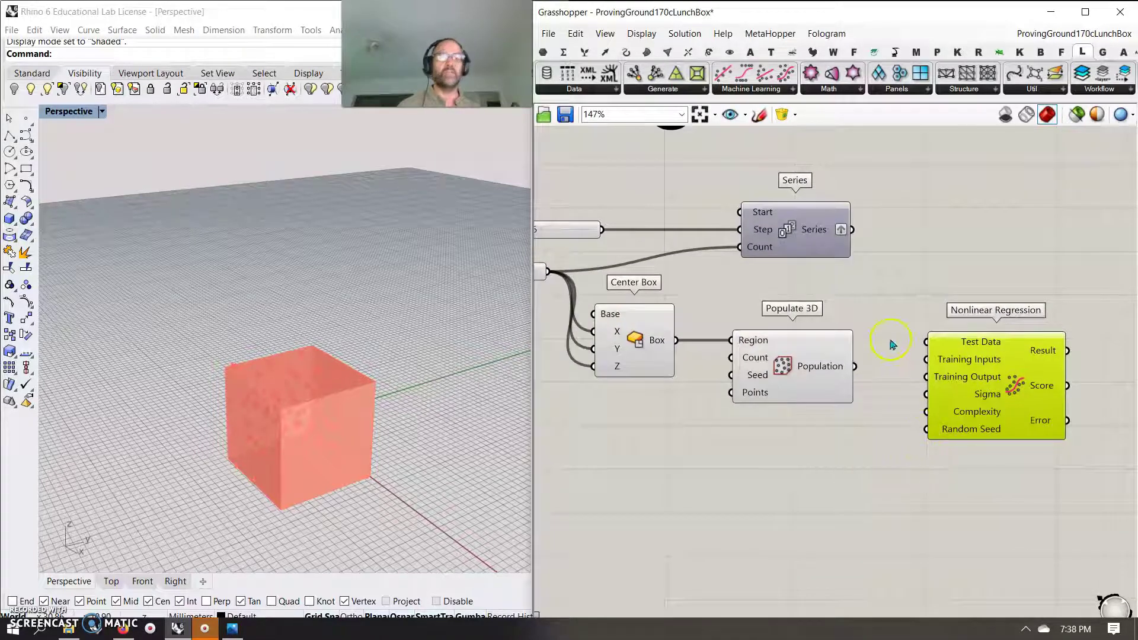
Step: Connect the Series output to the Test Data input of Nonlinear Regression and space out Series, Populate 3D and Nonlinear Regression
drag(853, 230, 894, 308)
drag(853, 230, 1045, 391)
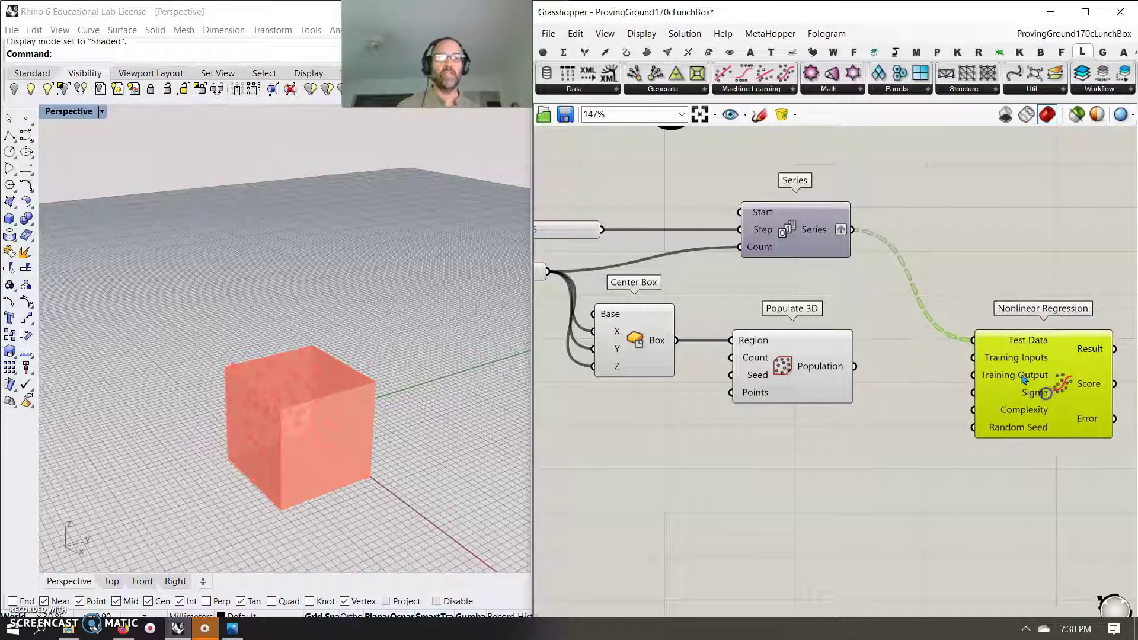
click(806, 233)
drag(806, 234, 879, 230)
drag(819, 382, 808, 378)
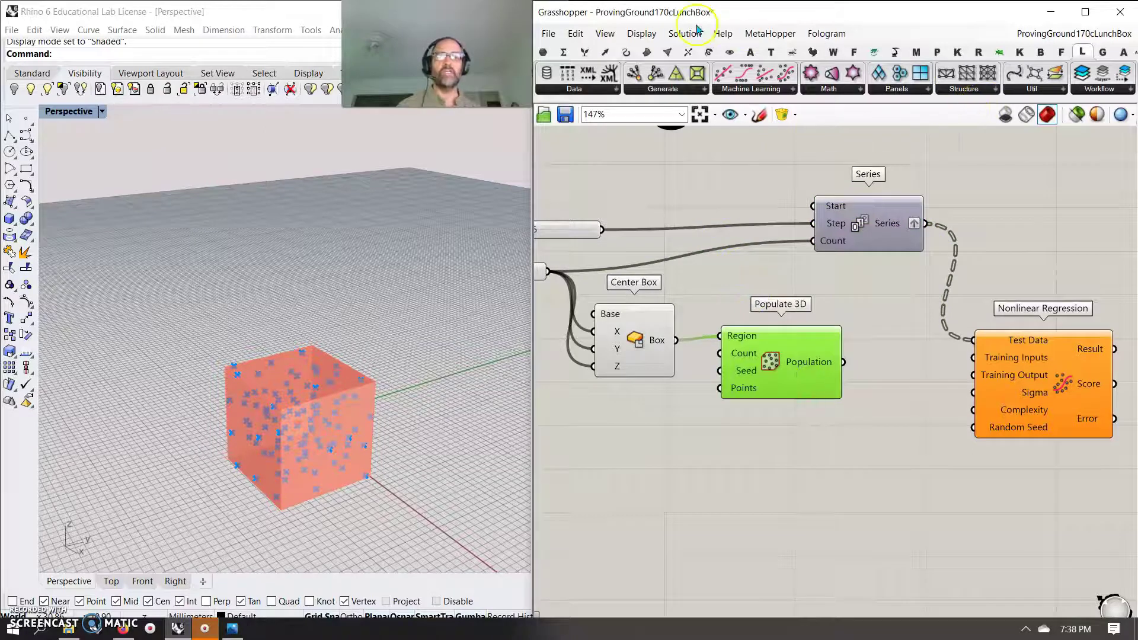
Step: Add a Deconstruct point component between Populate 3D and Nonlinear Regression, and connect the Population output to its Point input
click(605, 51)
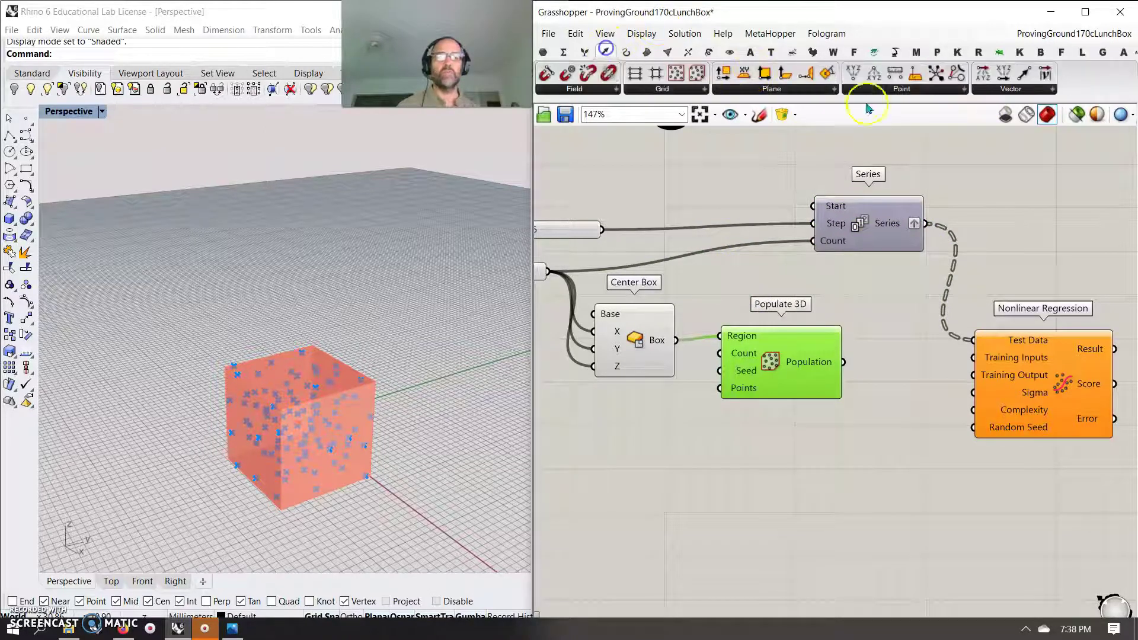
click(874, 72)
click(865, 379)
mouse_move(874, 371)
mouse_down()
mouse_move(920, 368)
mouse_move(878, 363)
mouse_up()
drag(1040, 395, 1133, 391)
right_drag(982, 467, 732, 438)
drag(670, 339, 691, 337)
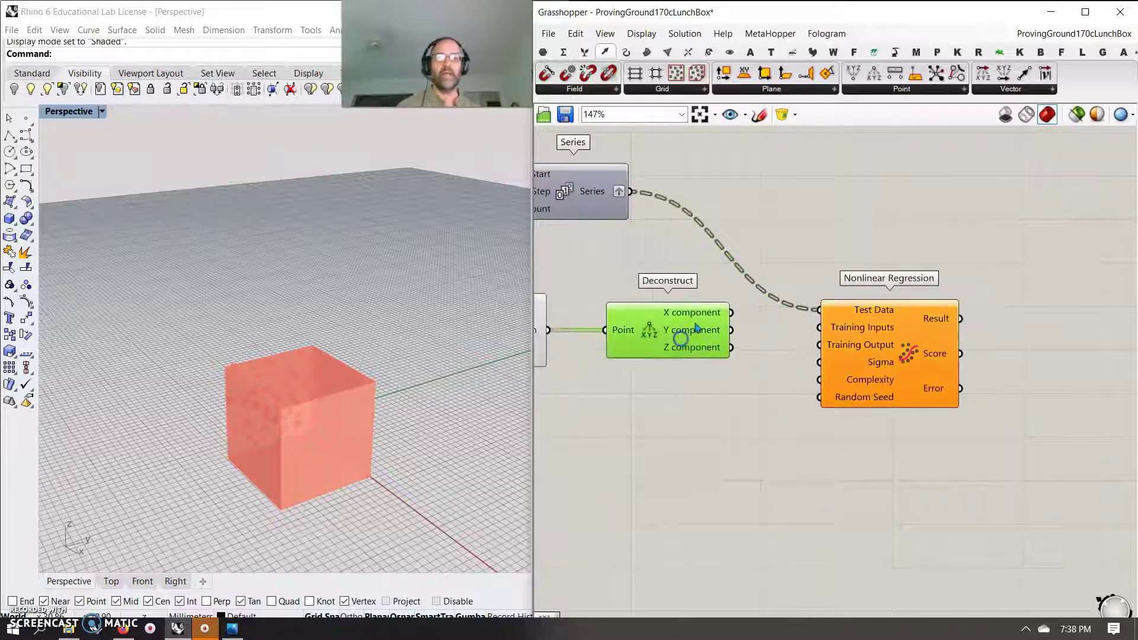
Step: Graft the Deconstruct X component output, then connect X to Training Inputs and Y to Training Output of Nonlinear Regression
right_click(701, 314)
click(738, 386)
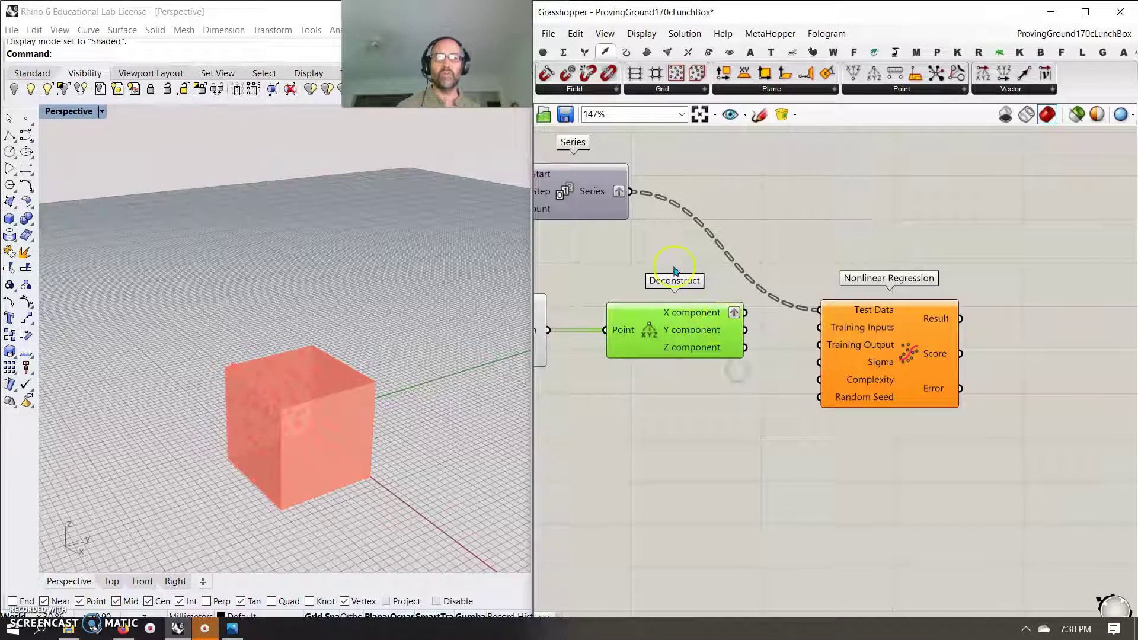
right_drag(626, 200, 648, 261)
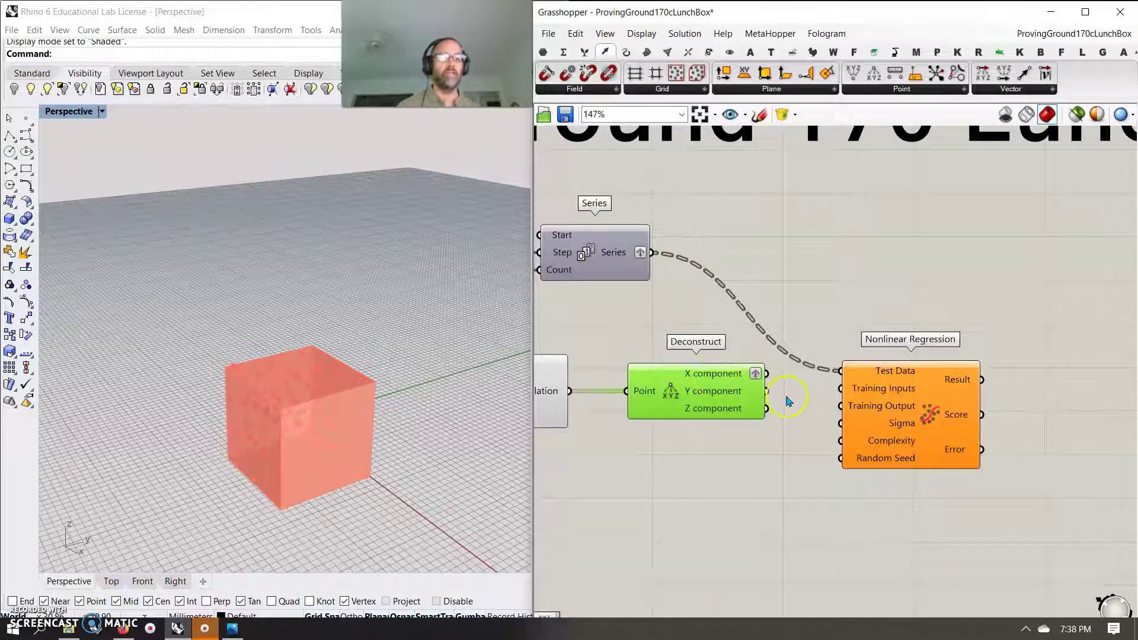
drag(768, 375, 838, 389)
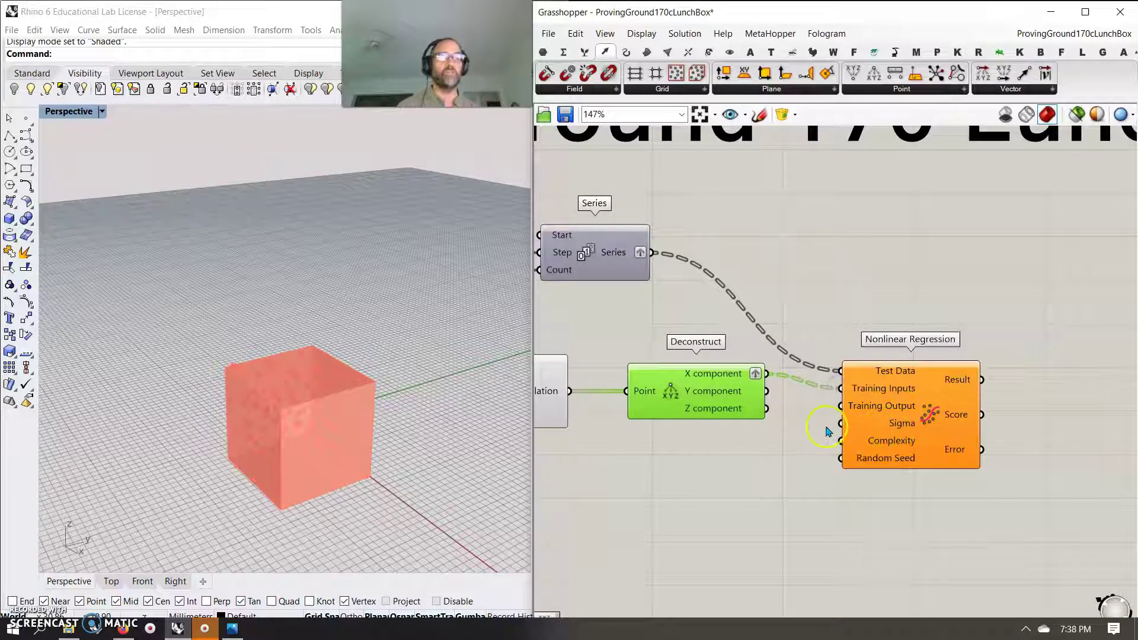
drag(770, 394, 839, 407)
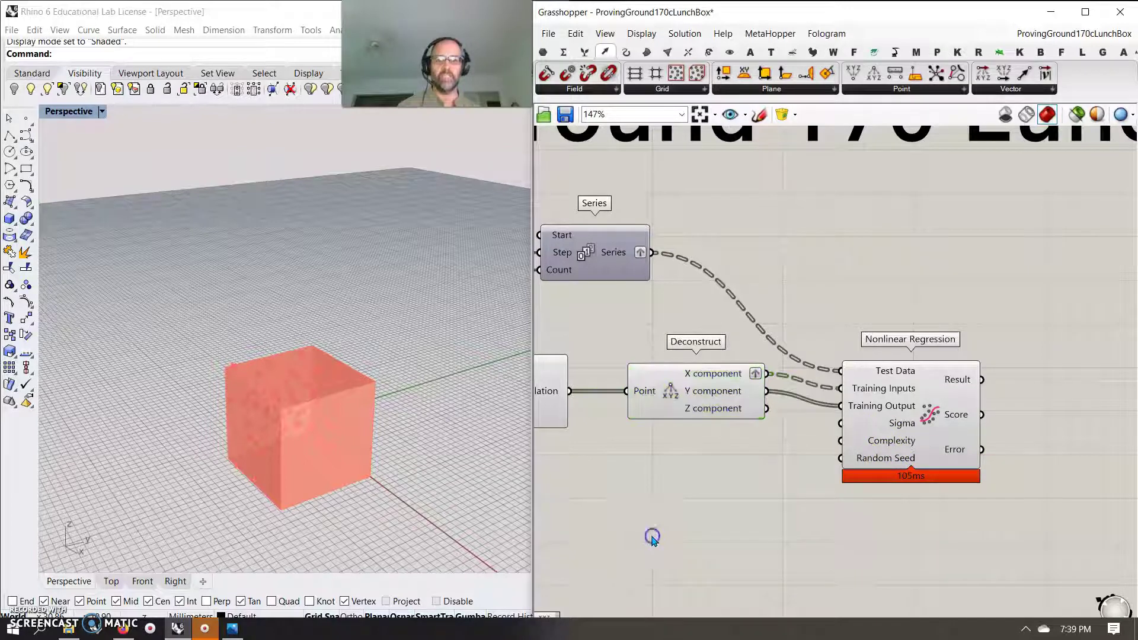
Step: Create a number slider with value 12 and connect it to the Random Seed input of Nonlinear Regression
double_click(650, 536)
text(12)
key(Return)
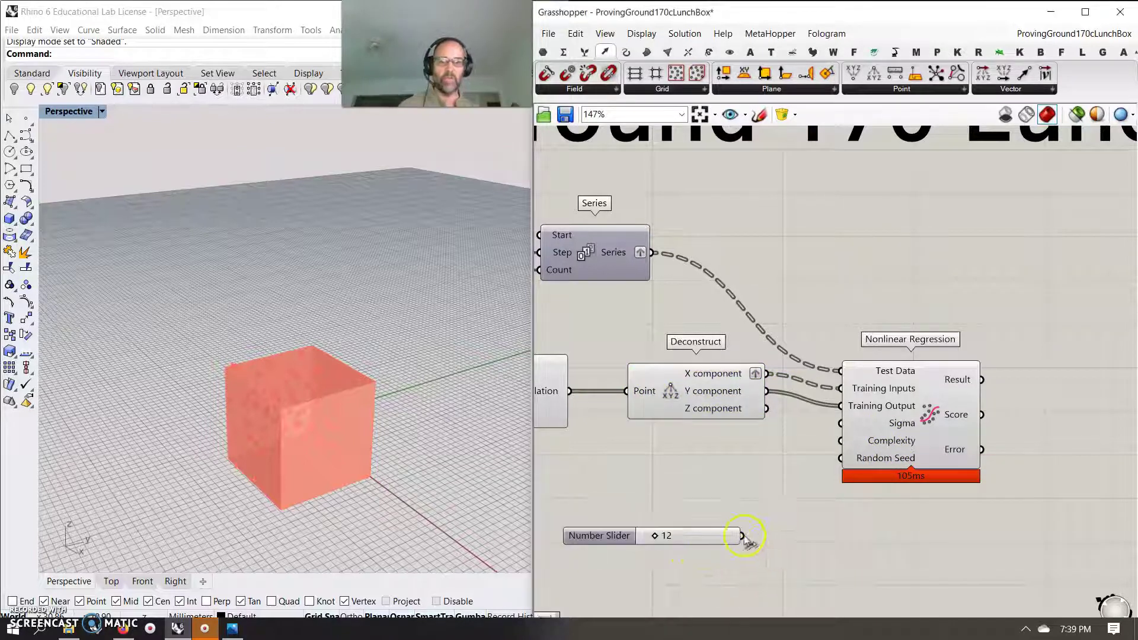
drag(742, 537, 839, 466)
Step: Create a number slider with value 3 and connect it to the Sigma input of Nonlinear Regression
right_drag(730, 485, 833, 476)
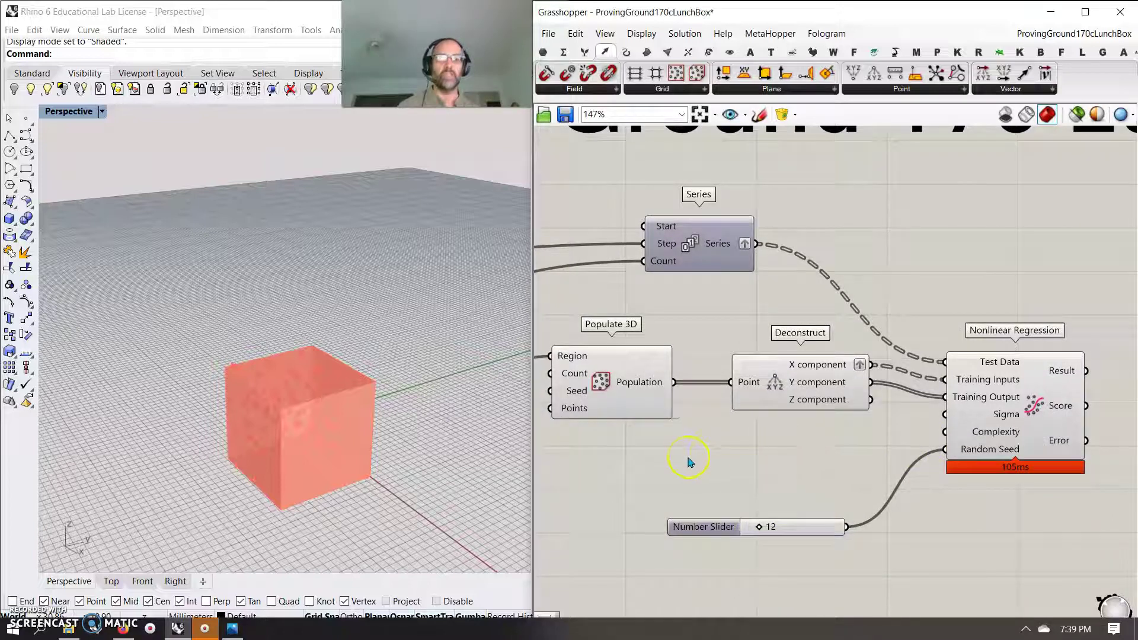
double_click(677, 456)
text(3)
key(Return)
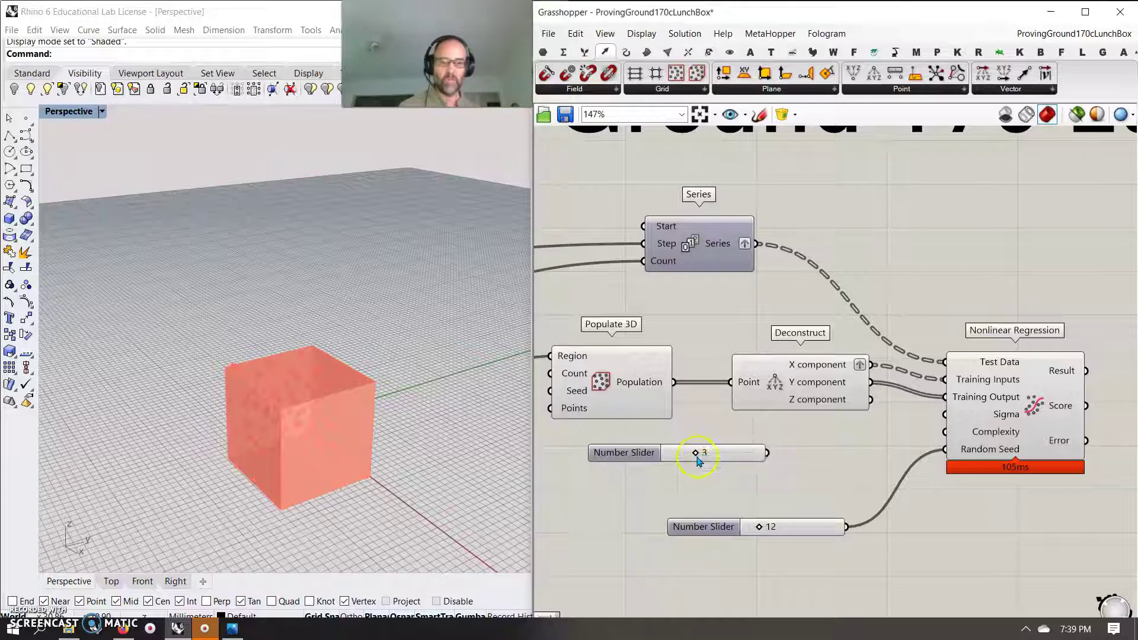
drag(766, 455, 947, 417)
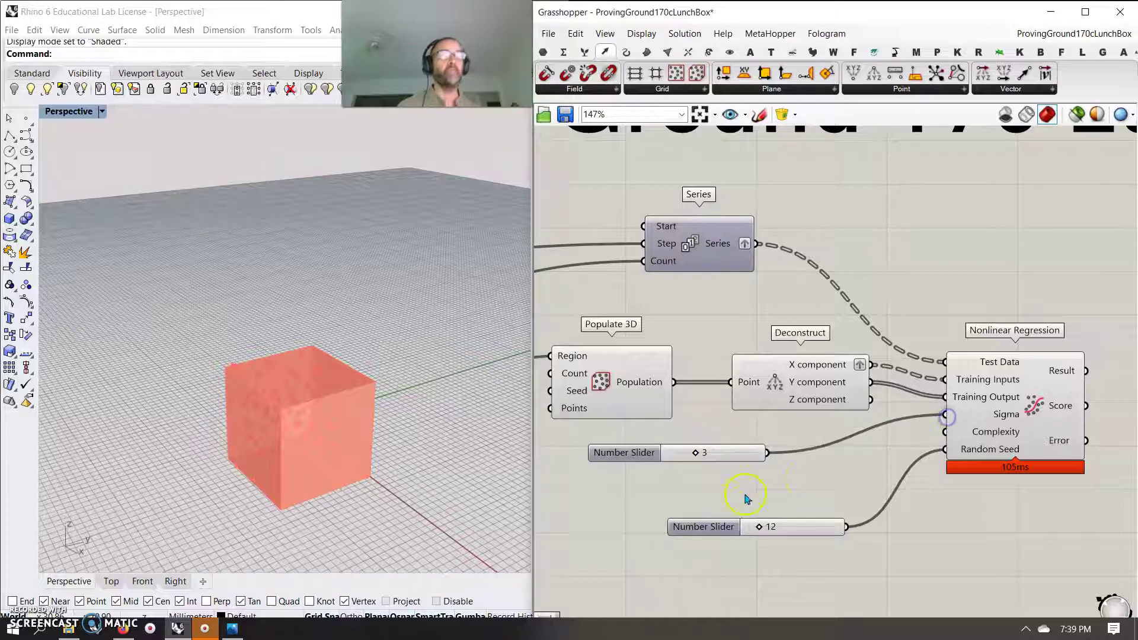
Step: Create a number slider with value 22 and connect it to the Complexity input of Nonlinear Regression
double_click(687, 492)
text(22)
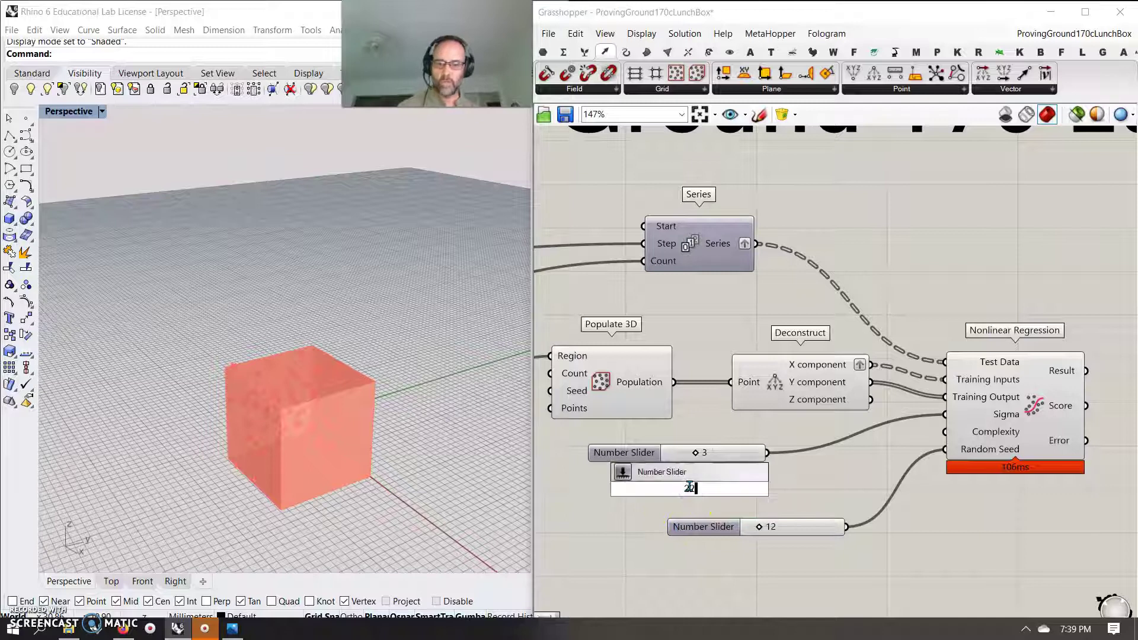
key(Return)
drag(780, 488, 947, 431)
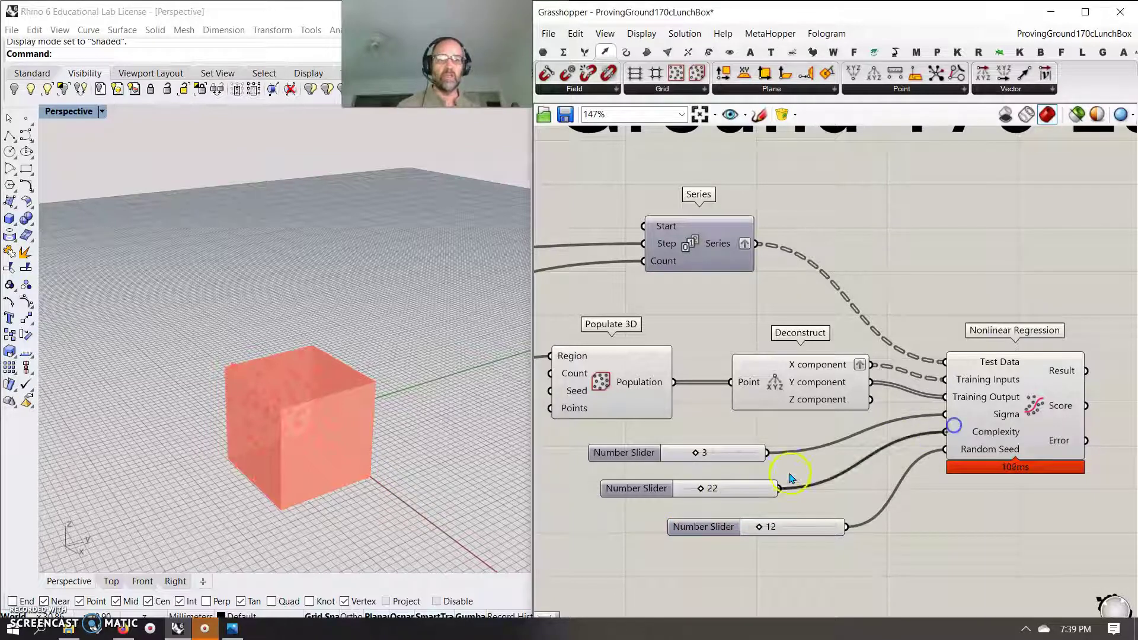
Step: Add a Construct Point component, flatten its X and Z coordinate inputs, and connect the Nonlinear Regression Result to Z coordinate
drag(740, 490, 731, 480)
click(1034, 408)
right_drag(1037, 500, 815, 449)
mouse_move(844, 321)
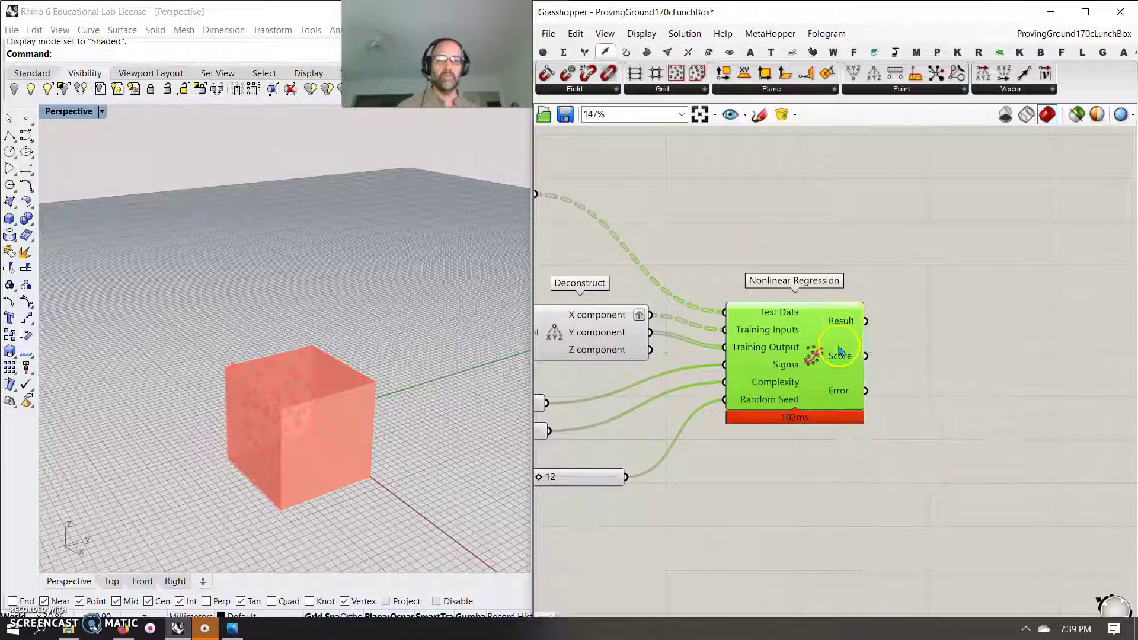
mouse_move(840, 356)
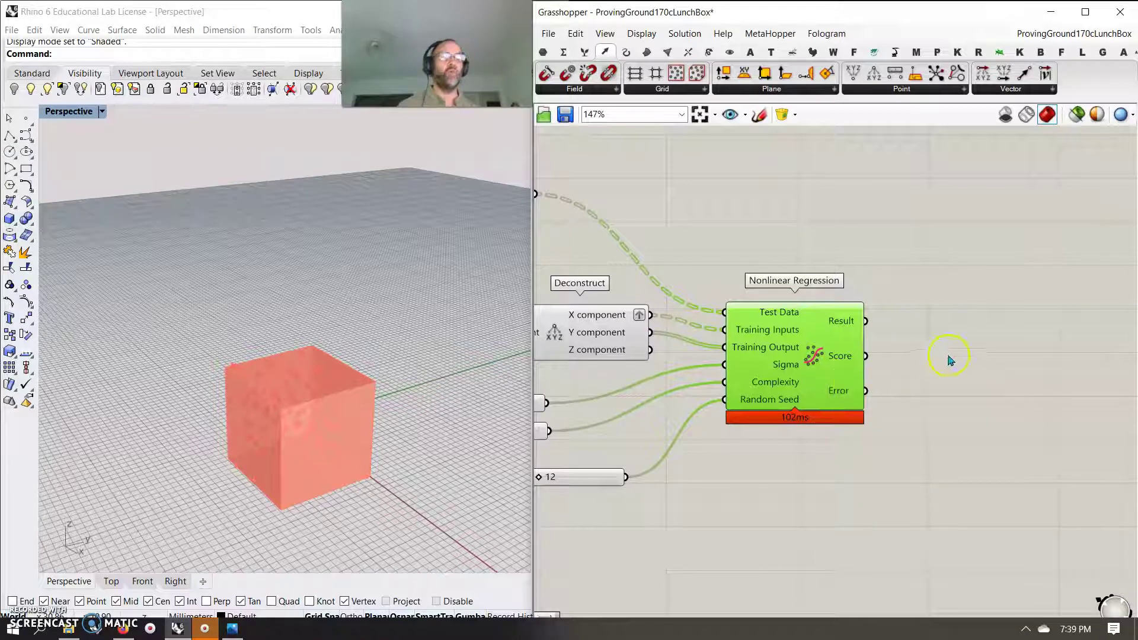
right_drag(949, 359, 833, 415)
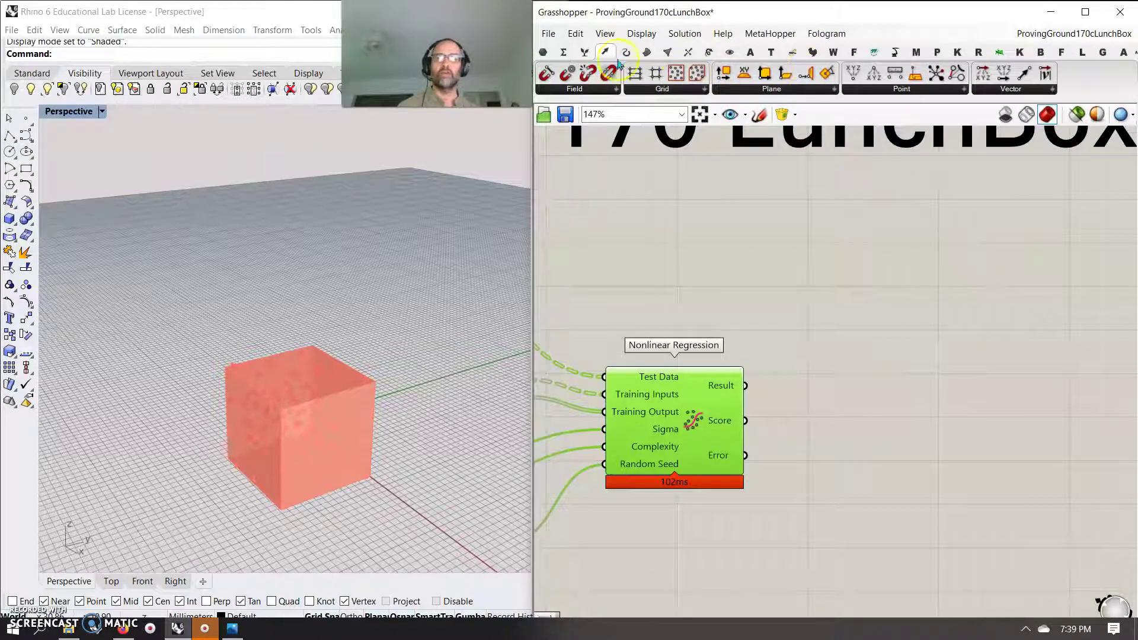
drag(854, 73, 929, 334)
right_click(914, 324)
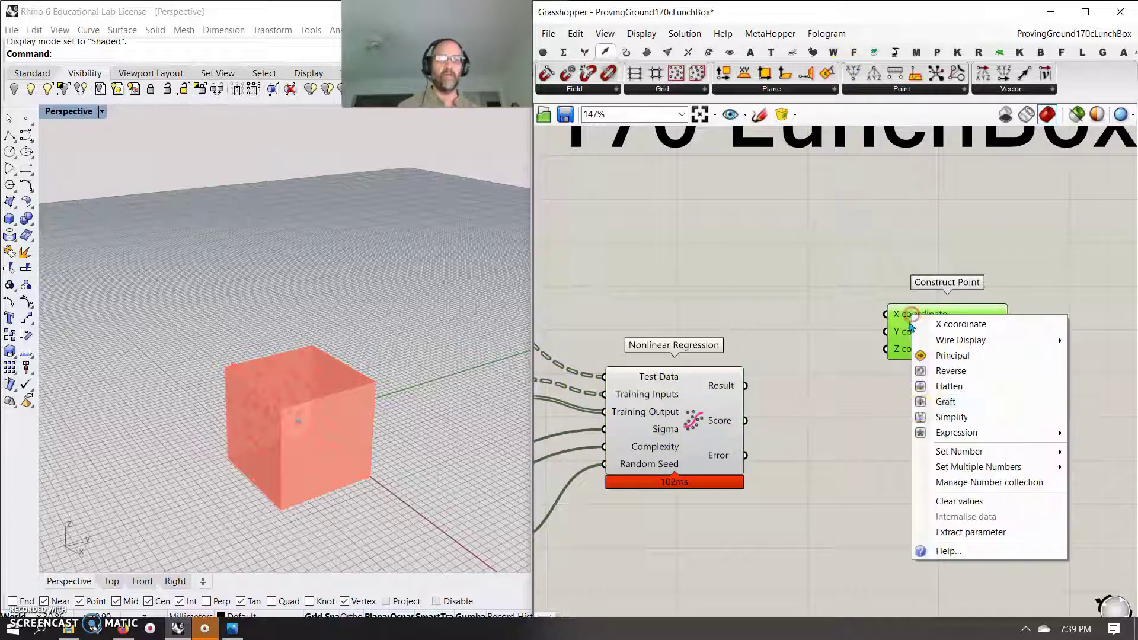
click(949, 390)
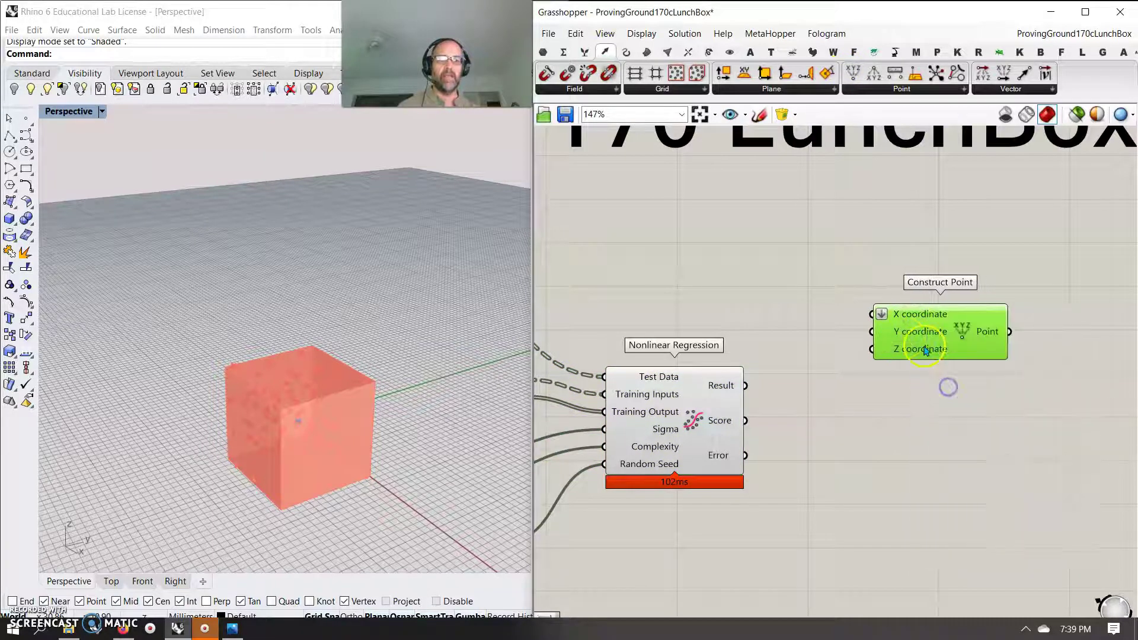
right_click(915, 349)
click(949, 416)
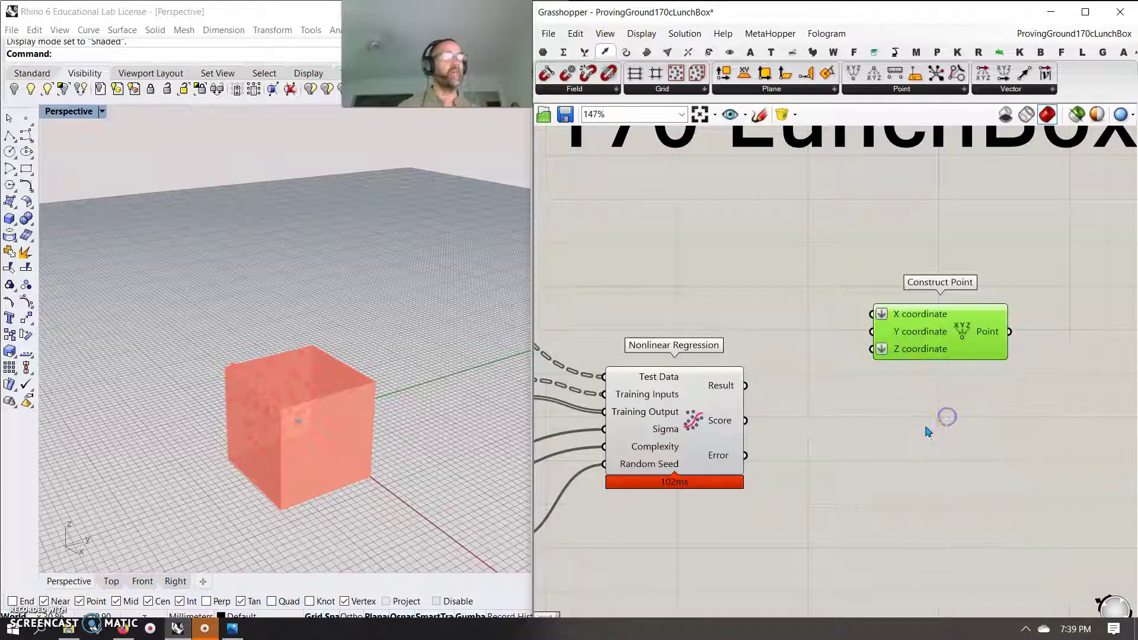
drag(745, 386, 875, 354)
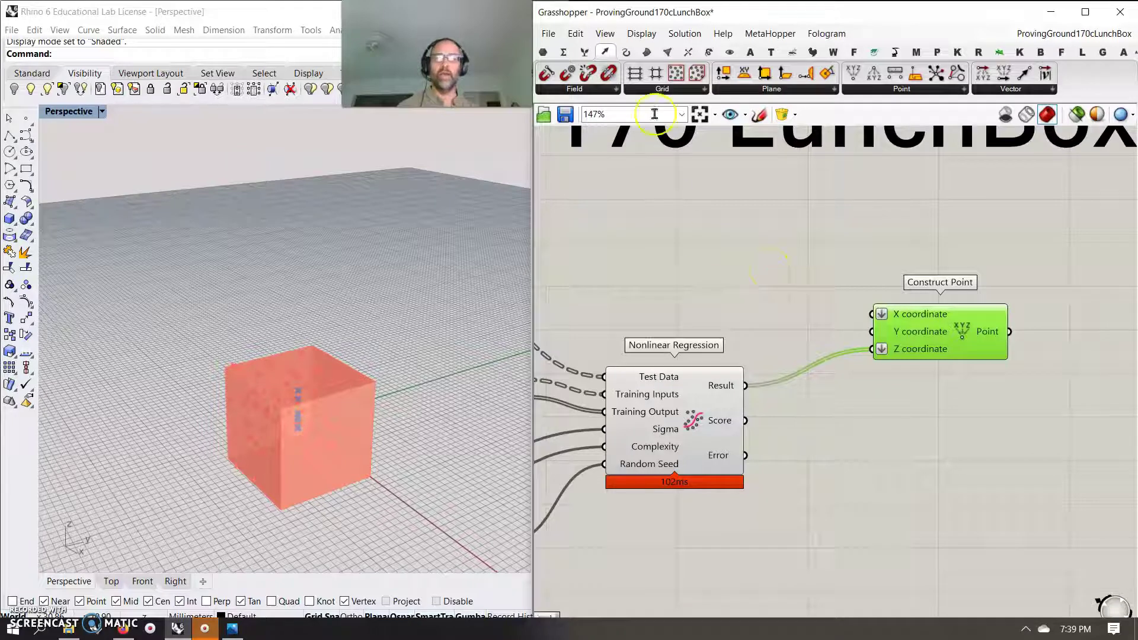
Step: Add an Addition component summing a panel with value 1 and the Nonlinear Regression Result, and connect it to Construct Point's X coordinate
click(563, 52)
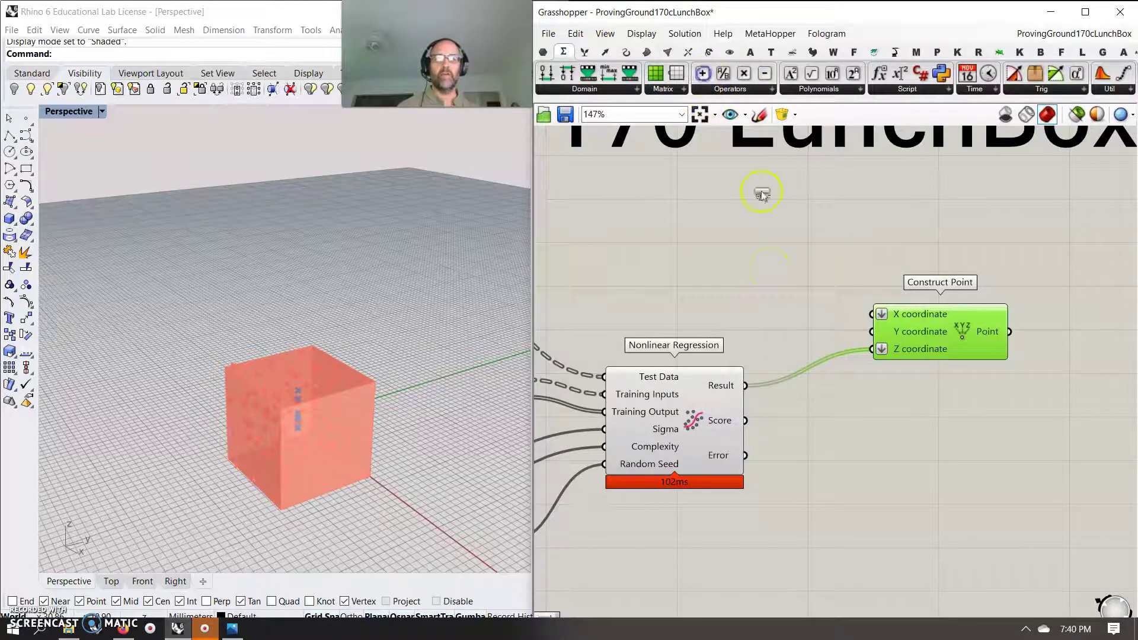
drag(762, 193, 792, 270)
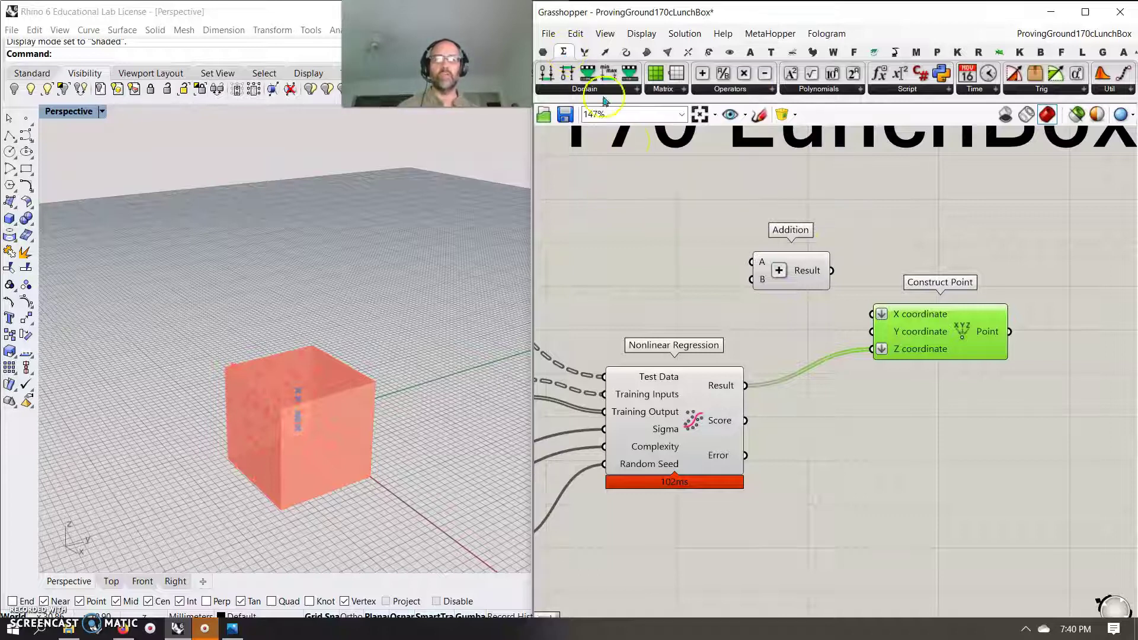
double_click(650, 252)
text("1)
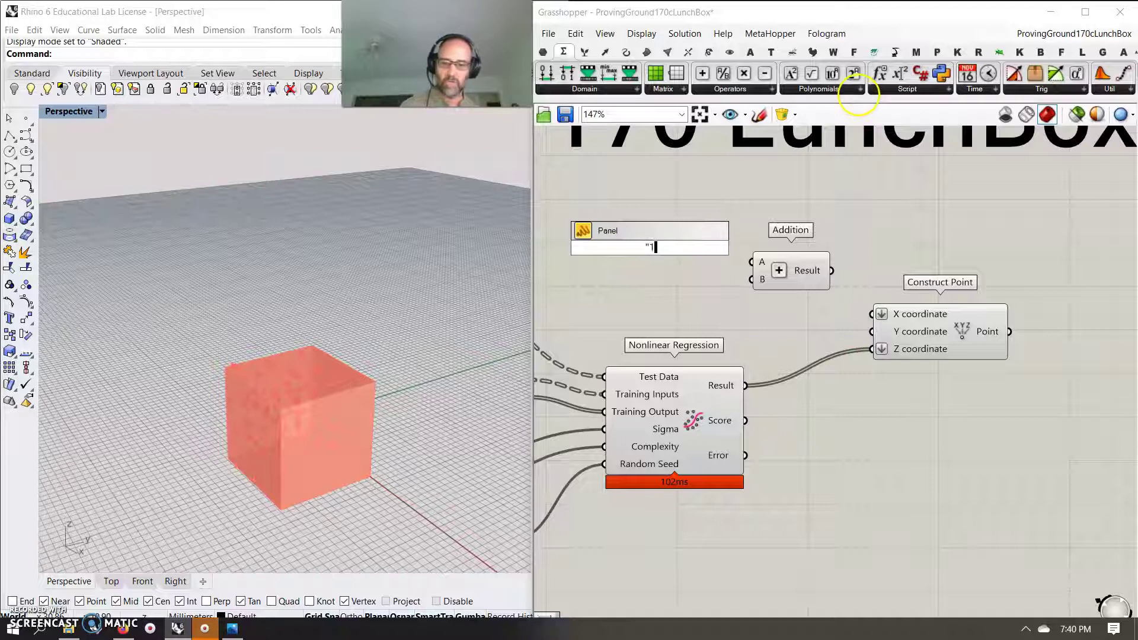
key(Return)
drag(671, 248, 751, 261)
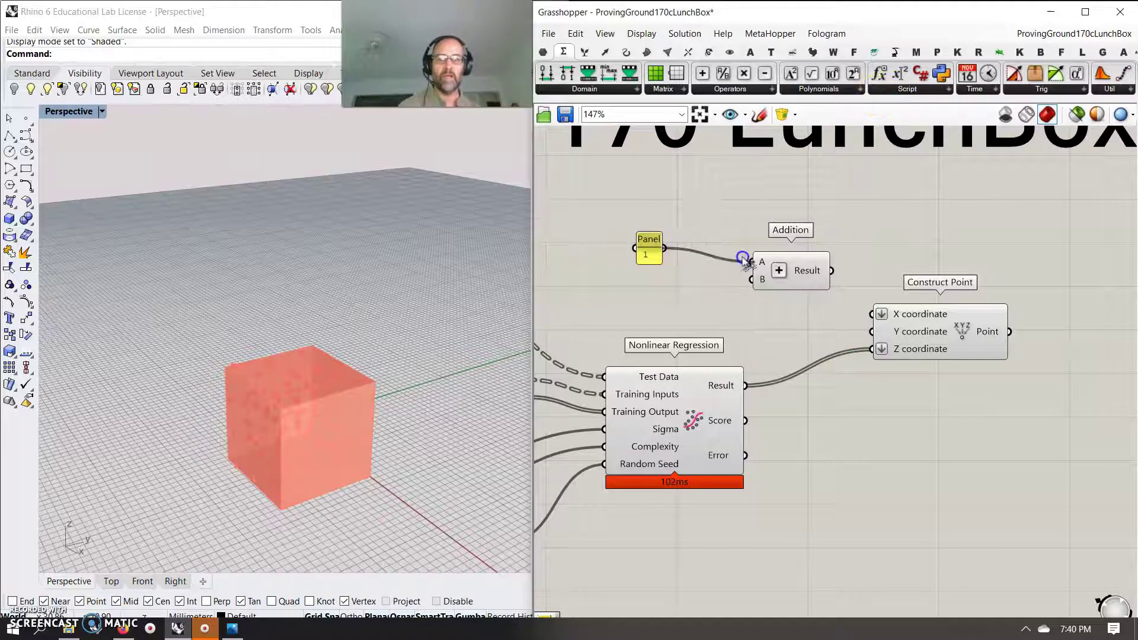
drag(745, 385, 753, 280)
drag(832, 271, 873, 314)
drag(929, 348, 966, 348)
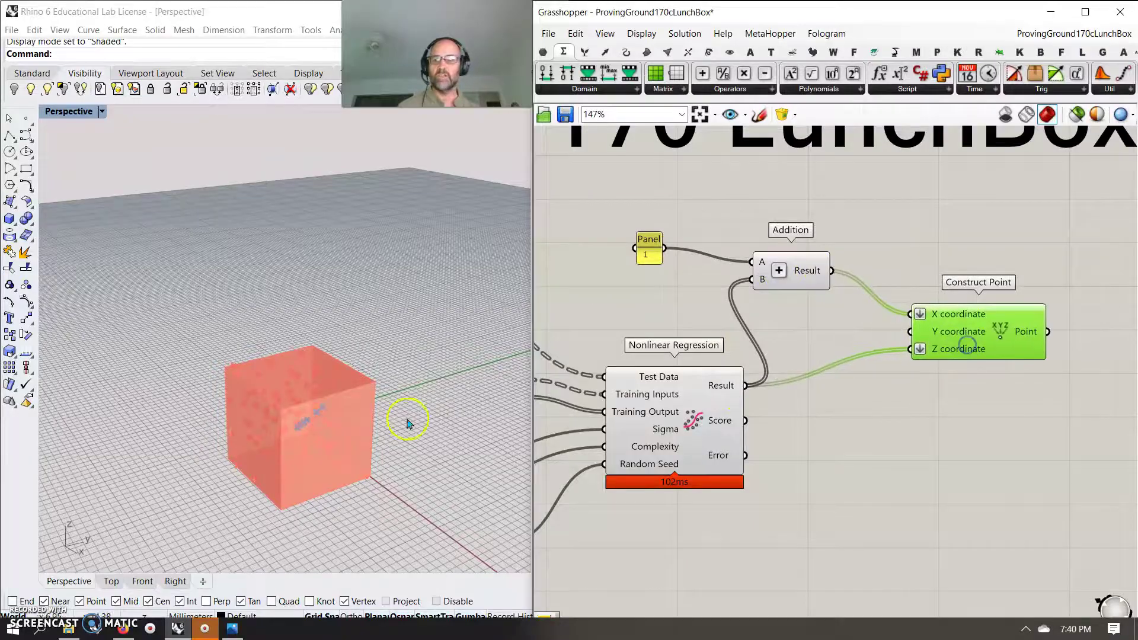
Step: Connect the Nonlinear Regression Result to Construct Point's Y coordinate, and replace the Z coordinate source with the Series output
right_drag(407, 419, 330, 404)
click(826, 327)
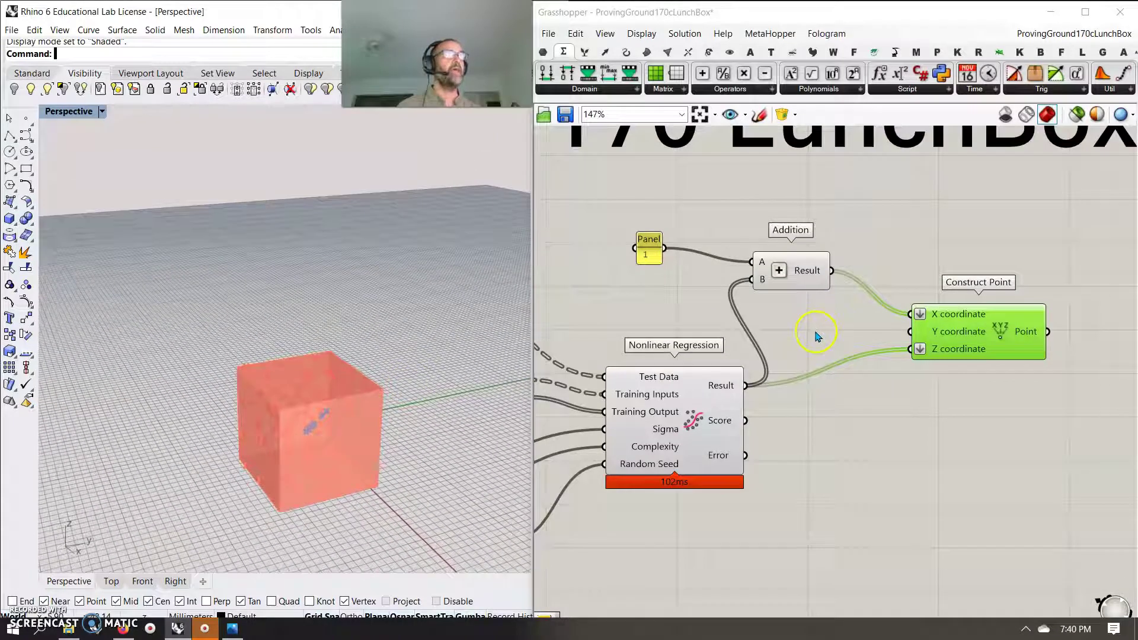
right_drag(846, 411, 880, 403)
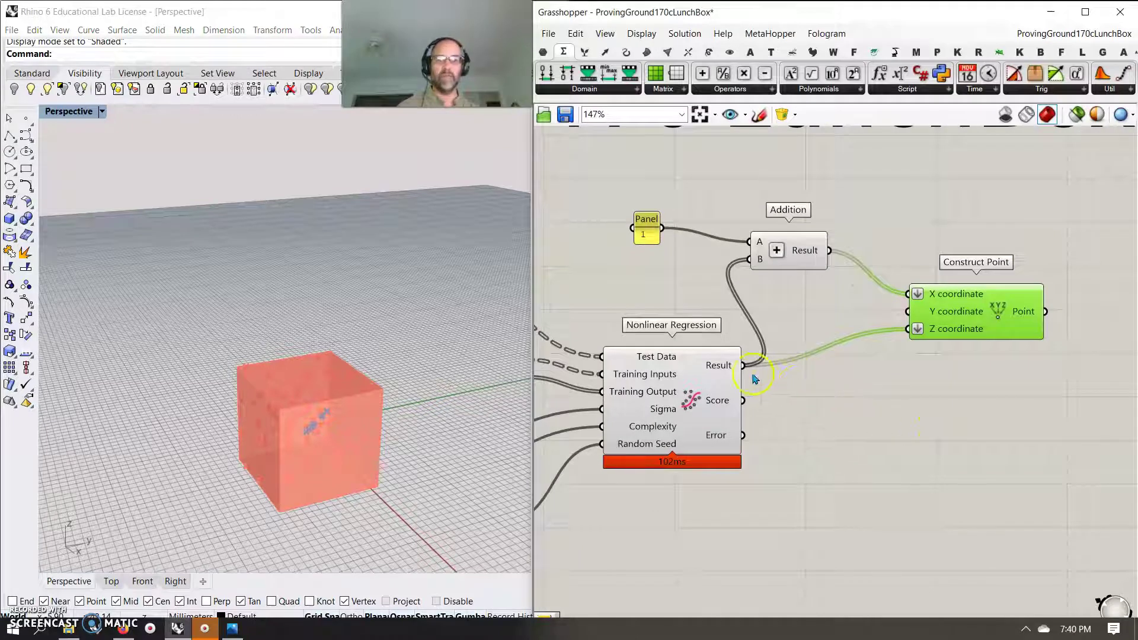
drag(741, 366, 908, 311)
right_drag(818, 403, 910, 386)
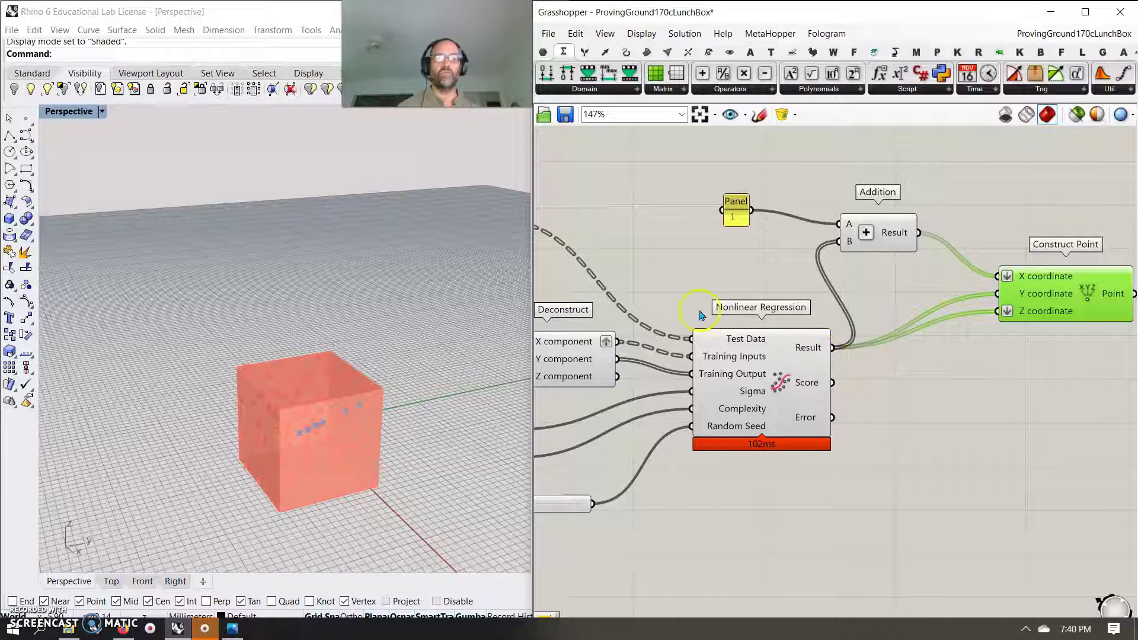
right_drag(701, 315, 787, 325)
drag(628, 266, 1100, 358)
right_drag(1071, 414, 967, 421)
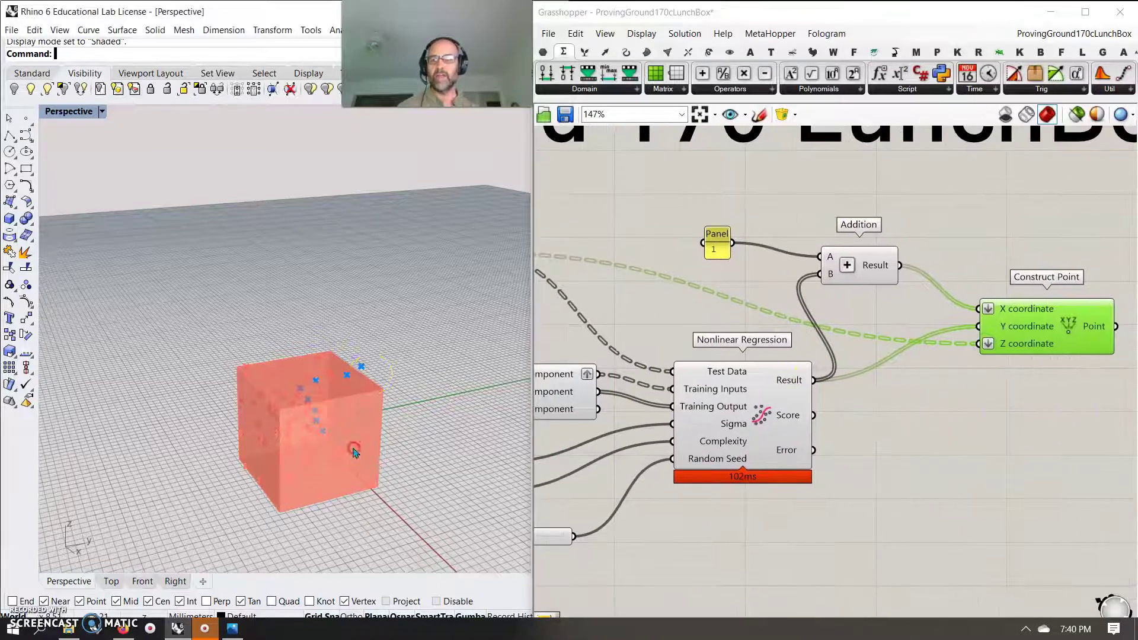
Step: Add an Interpolate curve component and connect the Construct Point output to its Vertices input
right_drag(373, 470, 361, 490)
right_drag(1000, 470, 859, 452)
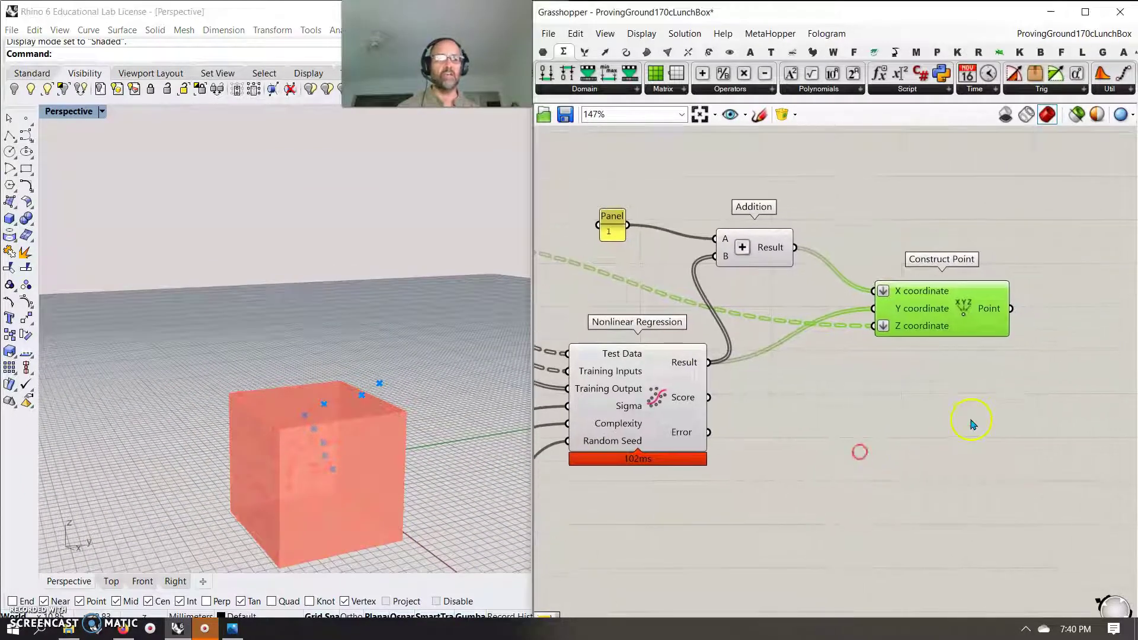
right_drag(972, 424, 741, 408)
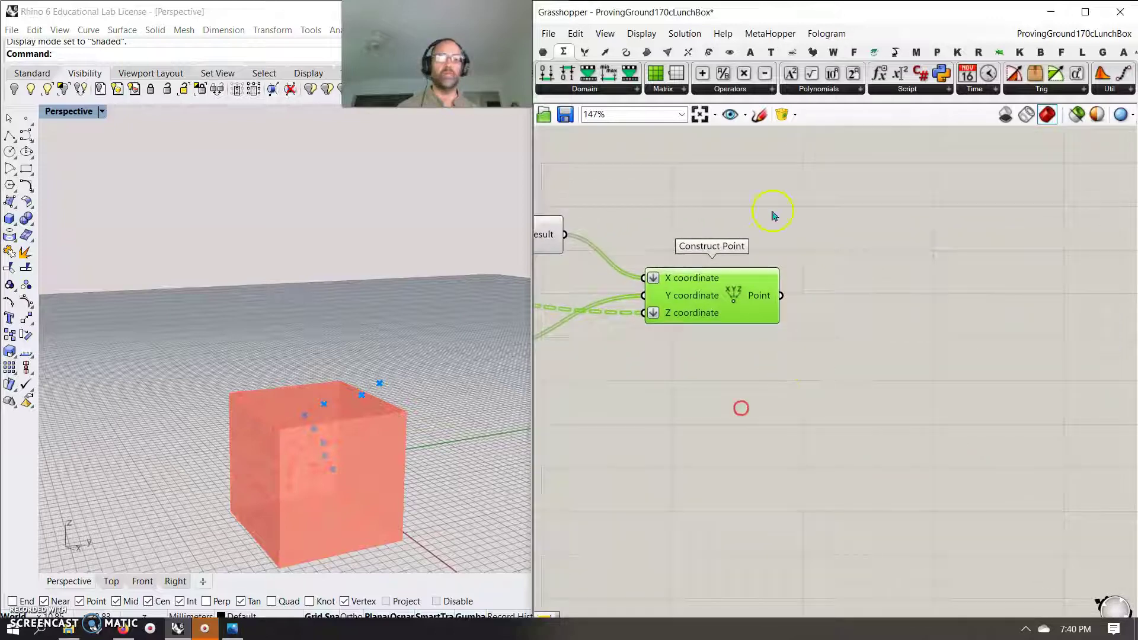
click(626, 51)
drag(915, 80, 884, 302)
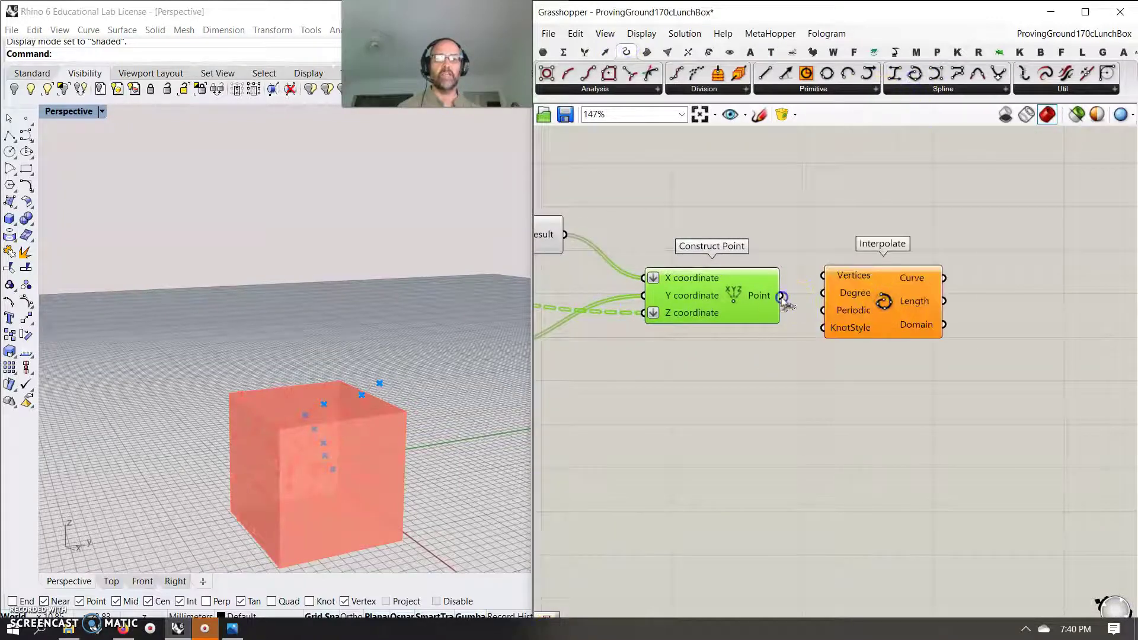
drag(783, 298, 824, 276)
drag(879, 300, 877, 320)
right_drag(308, 438, 323, 460)
Step: Fine-tune the number sliders feeding Nonlinear Regression to vary the shape of the interpolated curve
right_drag(622, 418, 895, 417)
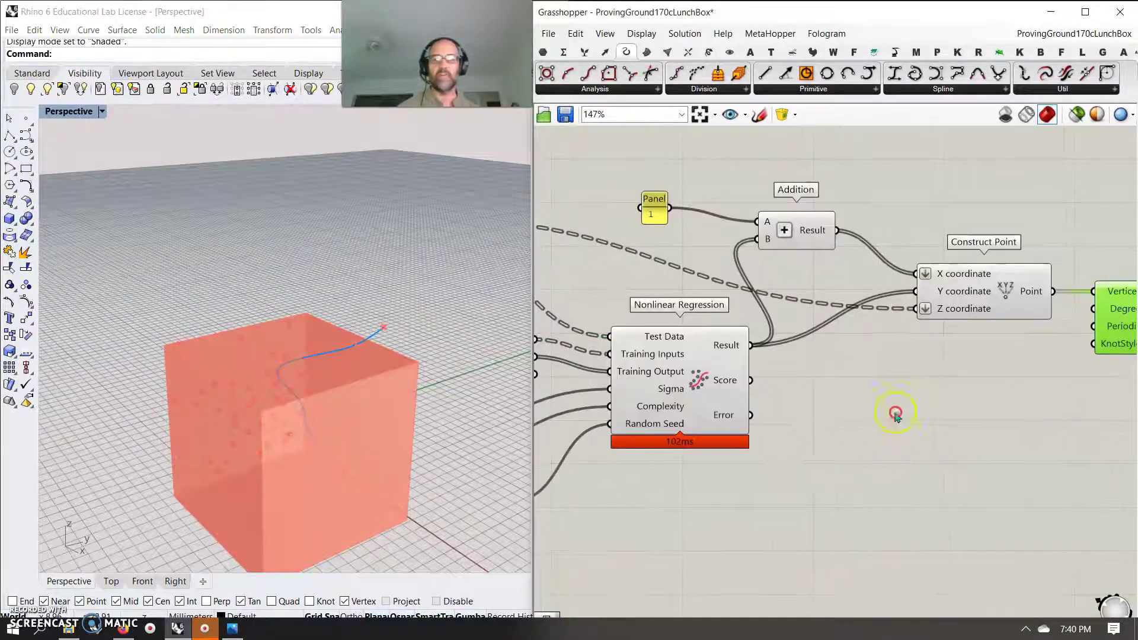
scroll(896, 413, down, 3)
right_drag(669, 468, 816, 460)
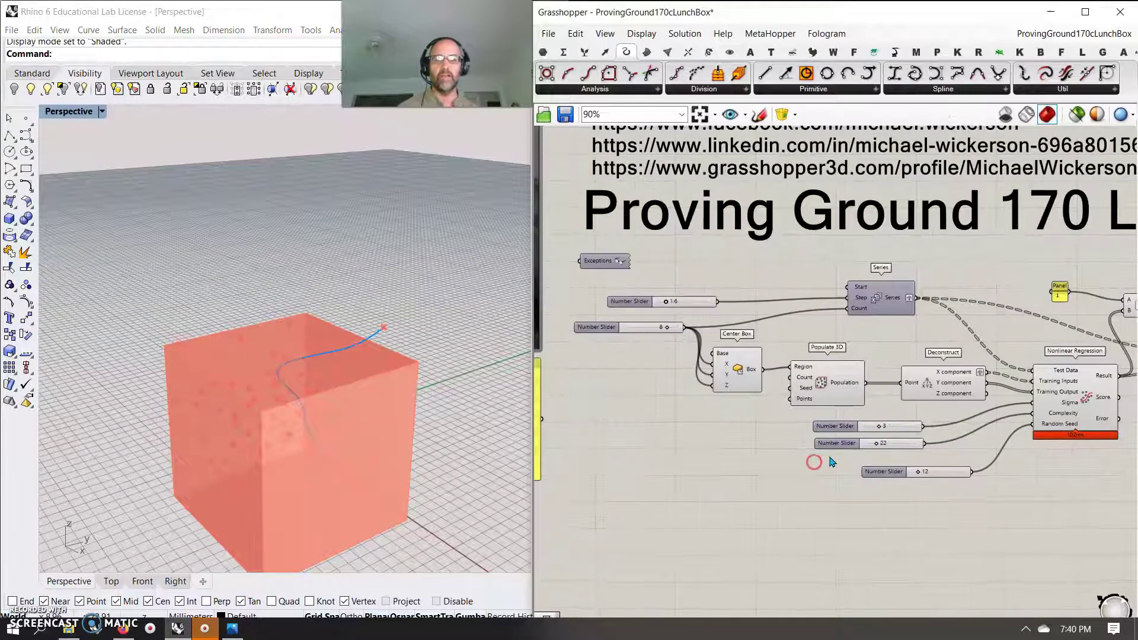
scroll(875, 446, up, 3)
mouse_move(875, 440)
mouse_down()
mouse_move(923, 439)
mouse_move(870, 439)
mouse_move(916, 413)
mouse_move(879, 418)
mouse_up()
right_drag(1042, 442, 731, 427)
scroll(835, 412, down, 3)
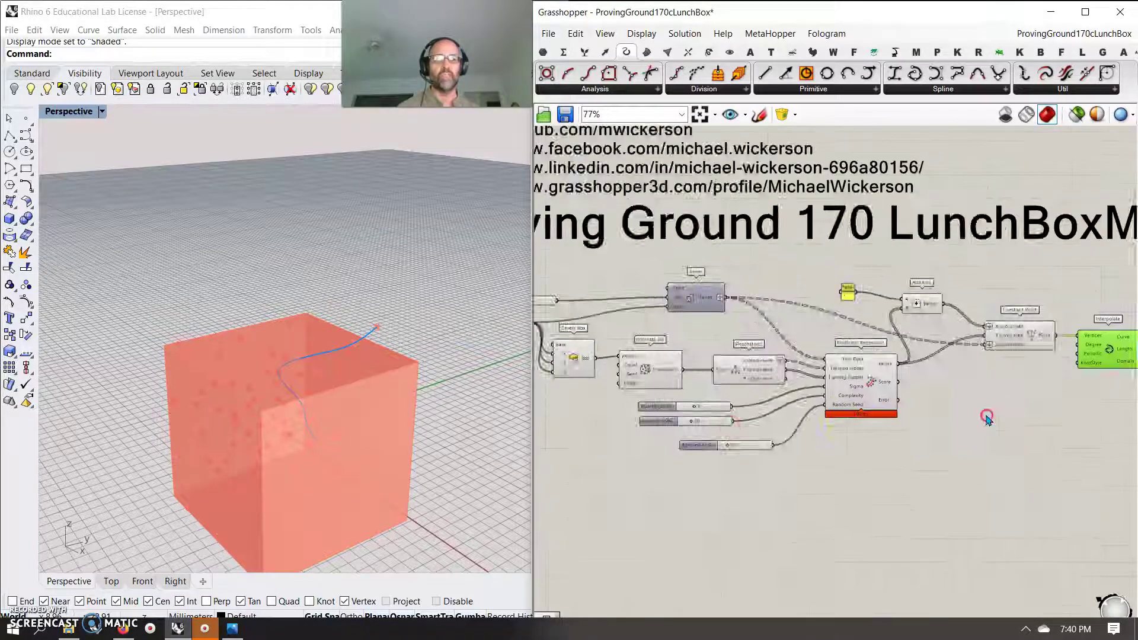
Step: Add a Revolution component and connect Interpolate's Curve output to its Curve input
right_drag(988, 416, 751, 390)
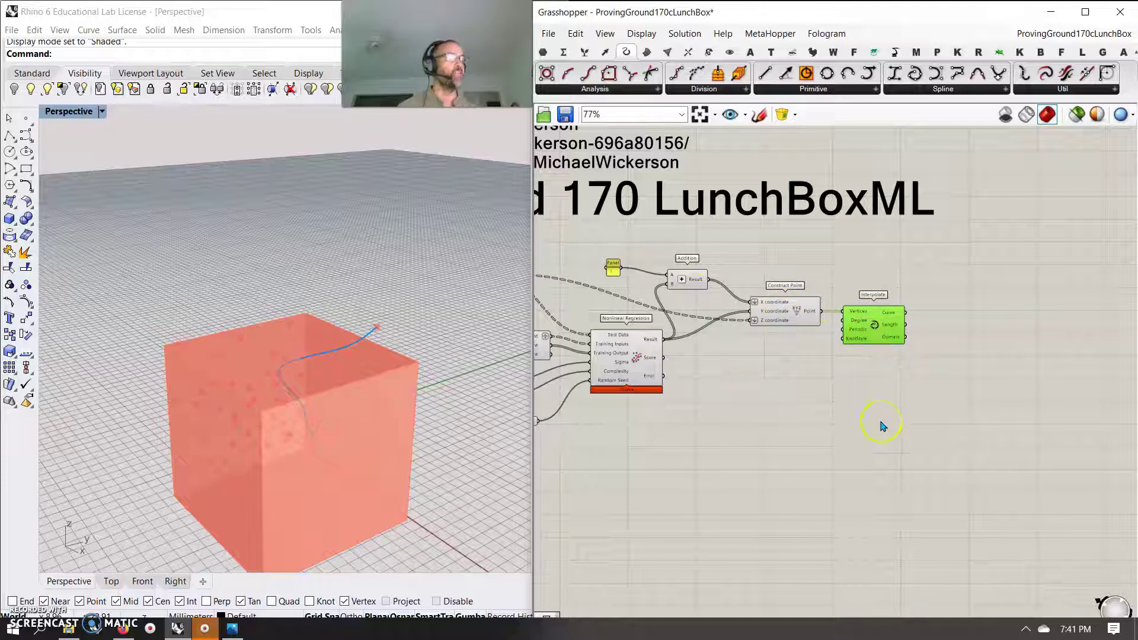
right_drag(882, 425, 706, 416)
double_click(838, 309)
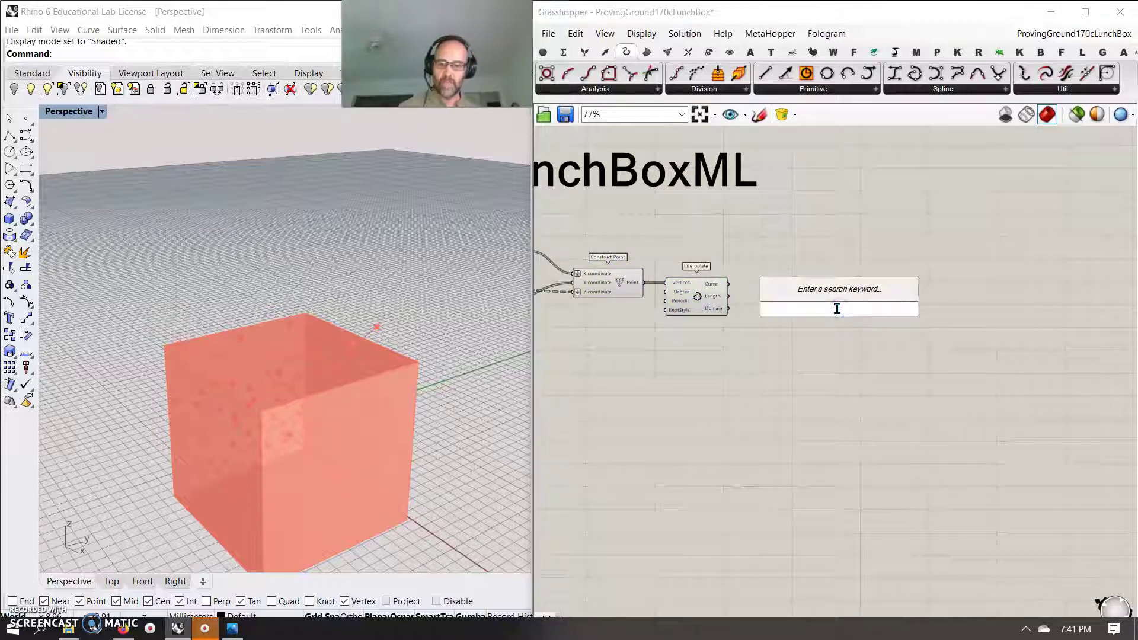
text(rev)
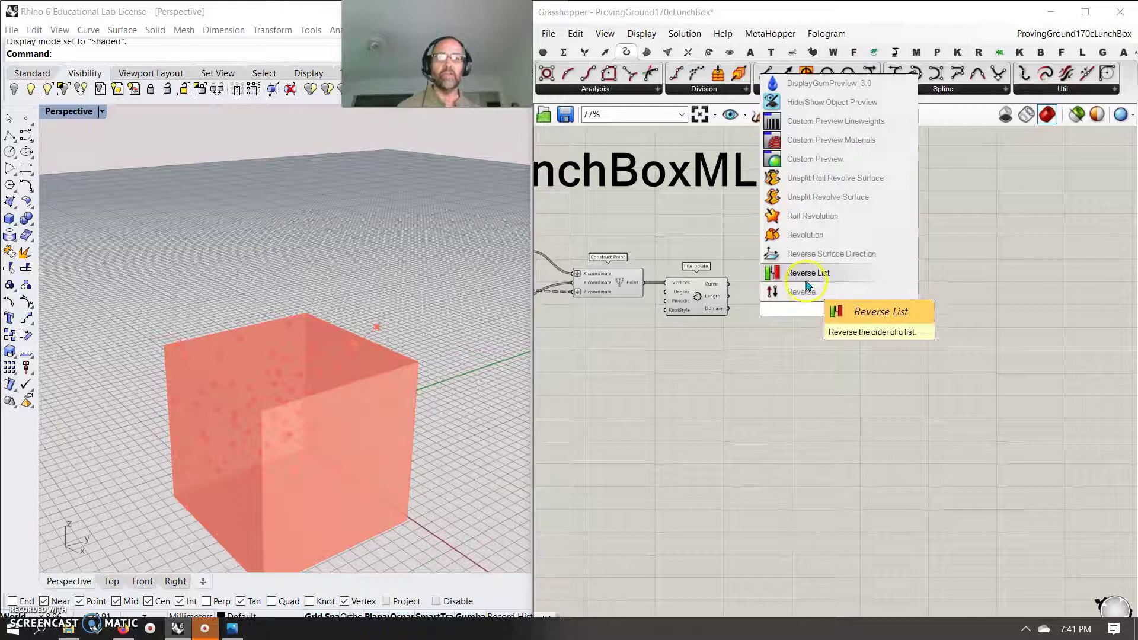
click(800, 235)
scroll(796, 316, up, 3)
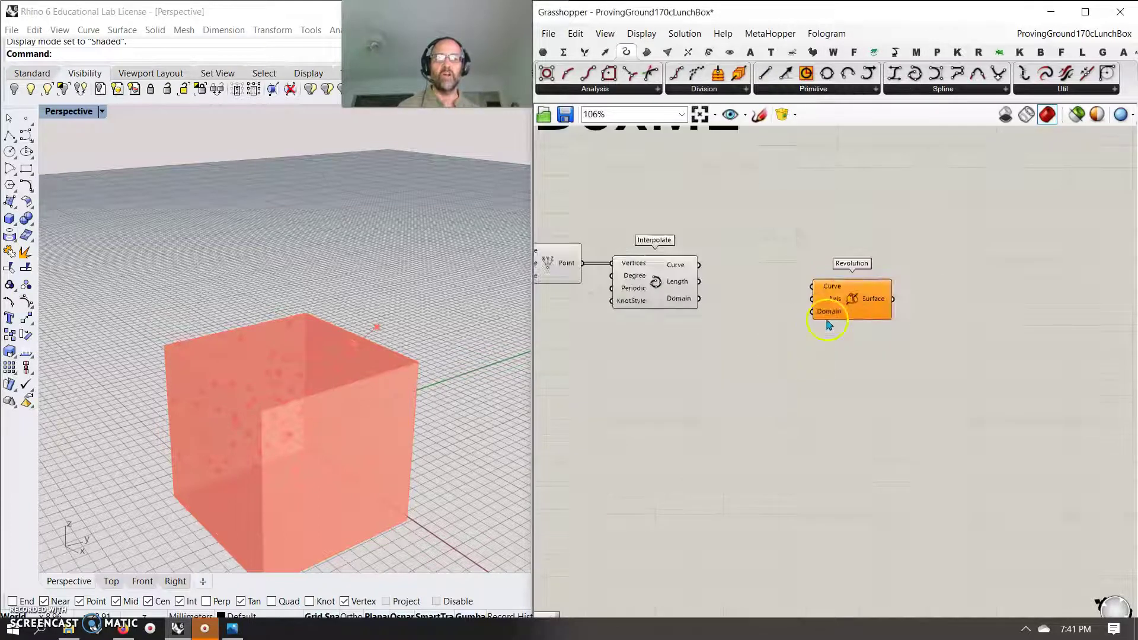
click(832, 308)
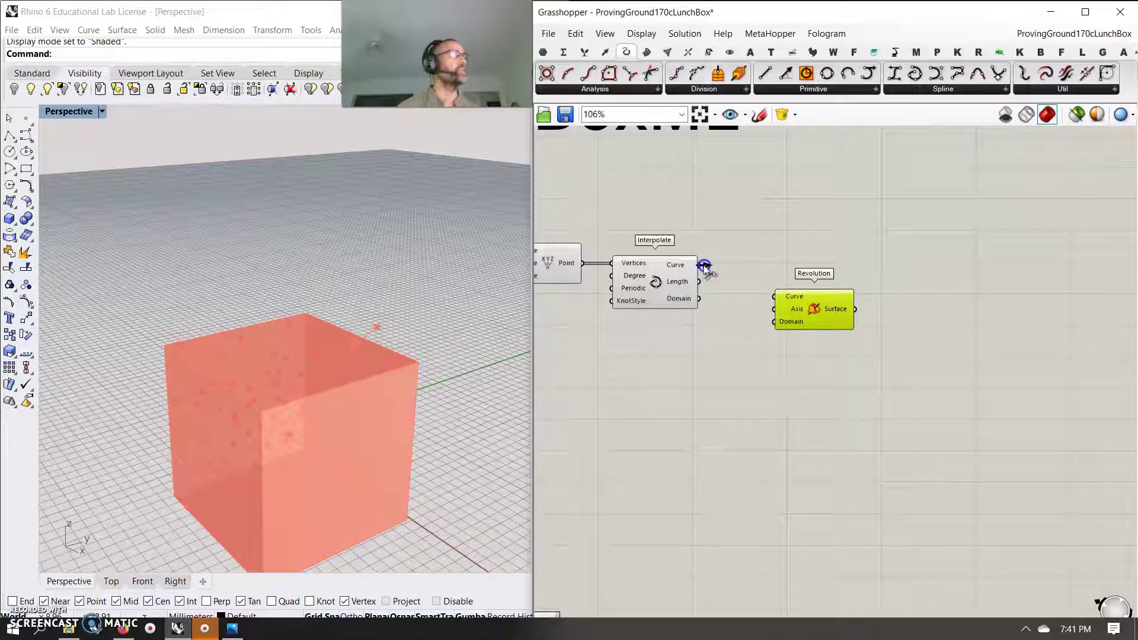
drag(703, 266, 824, 305)
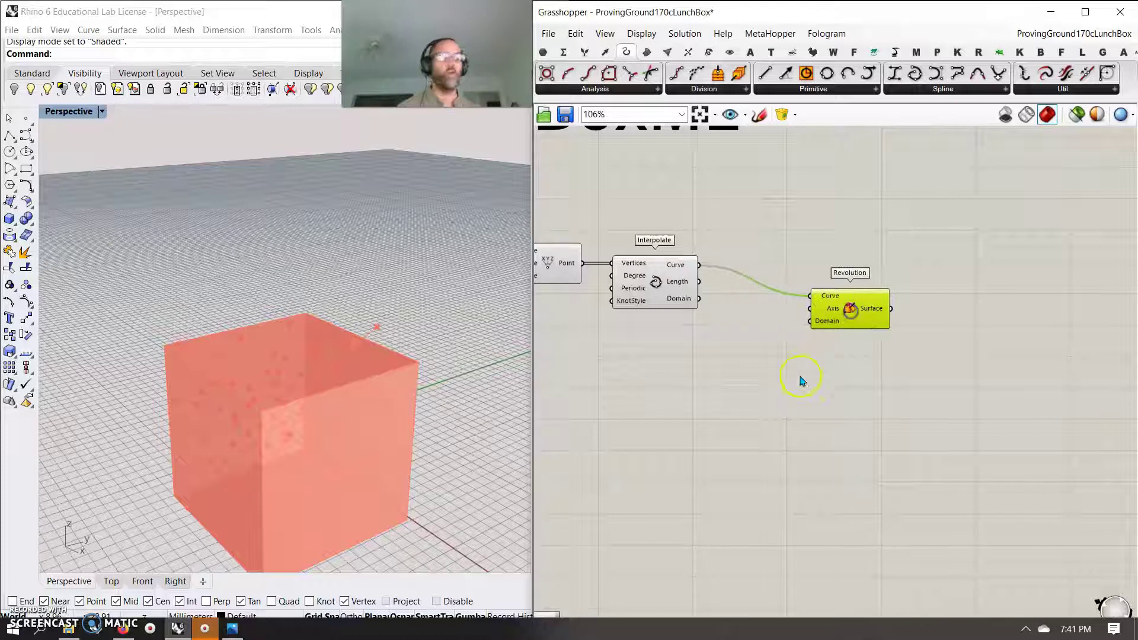
Step: Add a Unit Z vector component below Interpolate for defining the revolution axis
right_drag(800, 380, 873, 387)
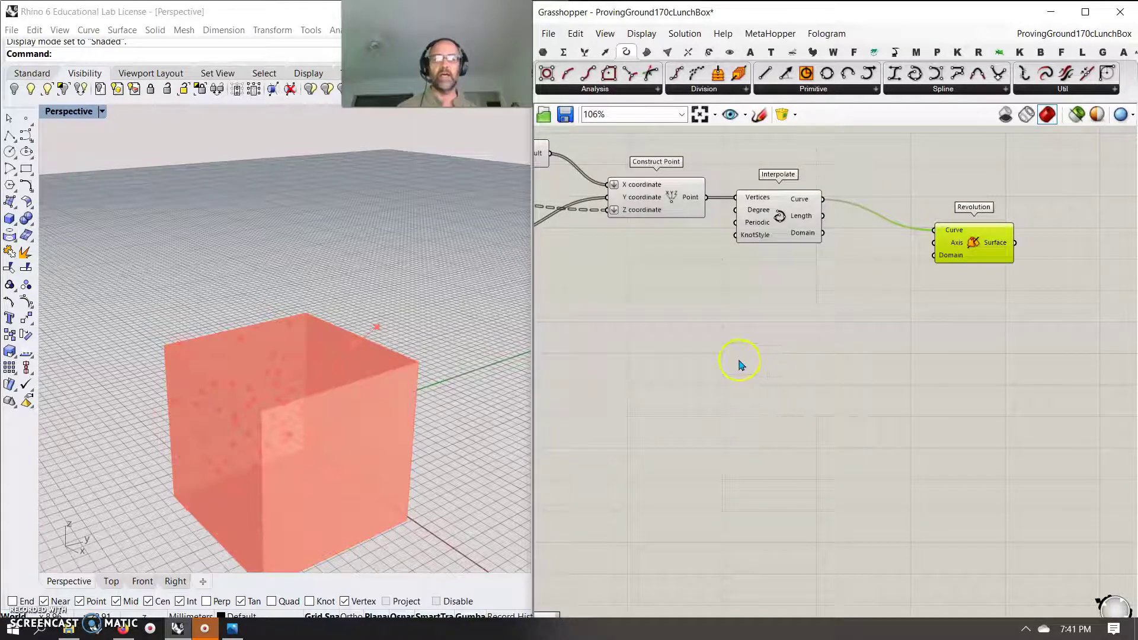
double_click(736, 318)
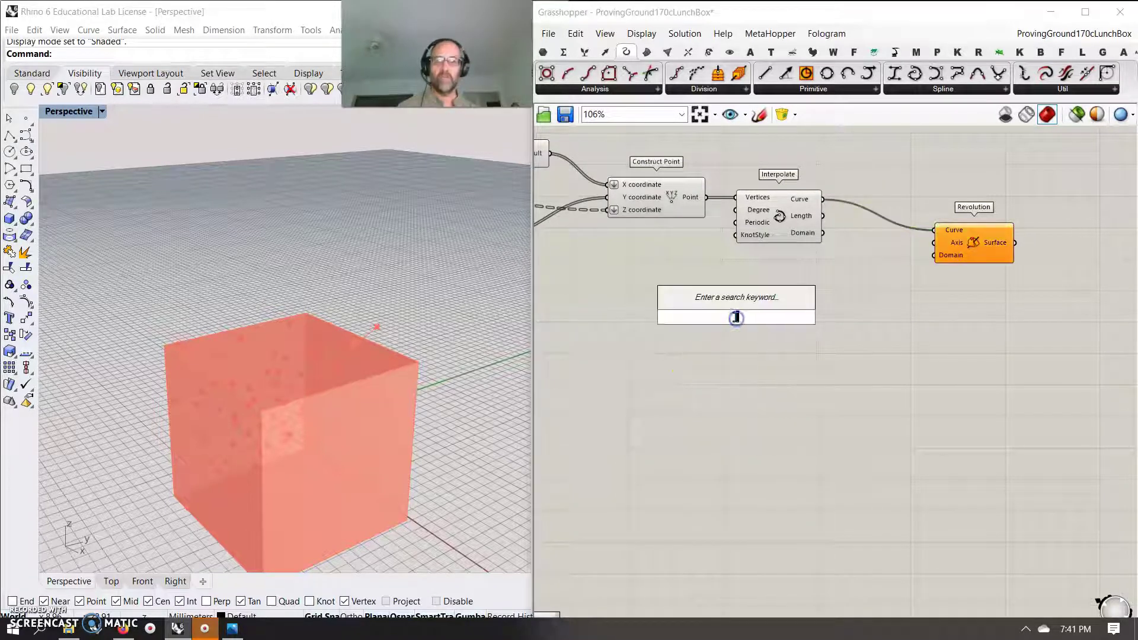
text(z)
key(Return)
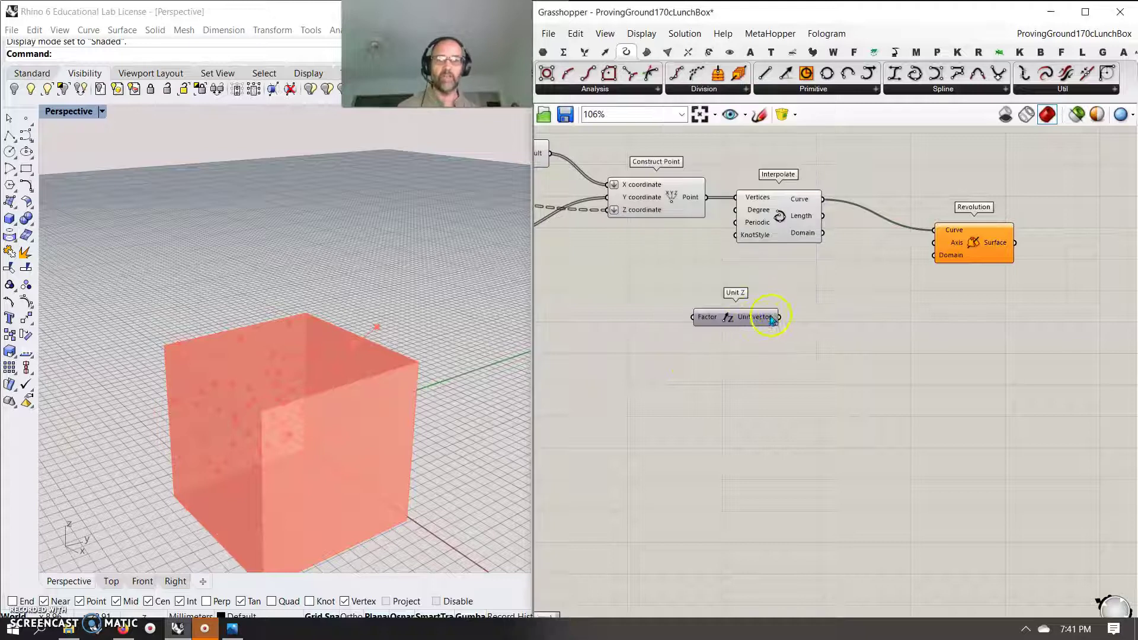
drag(778, 317, 907, 258)
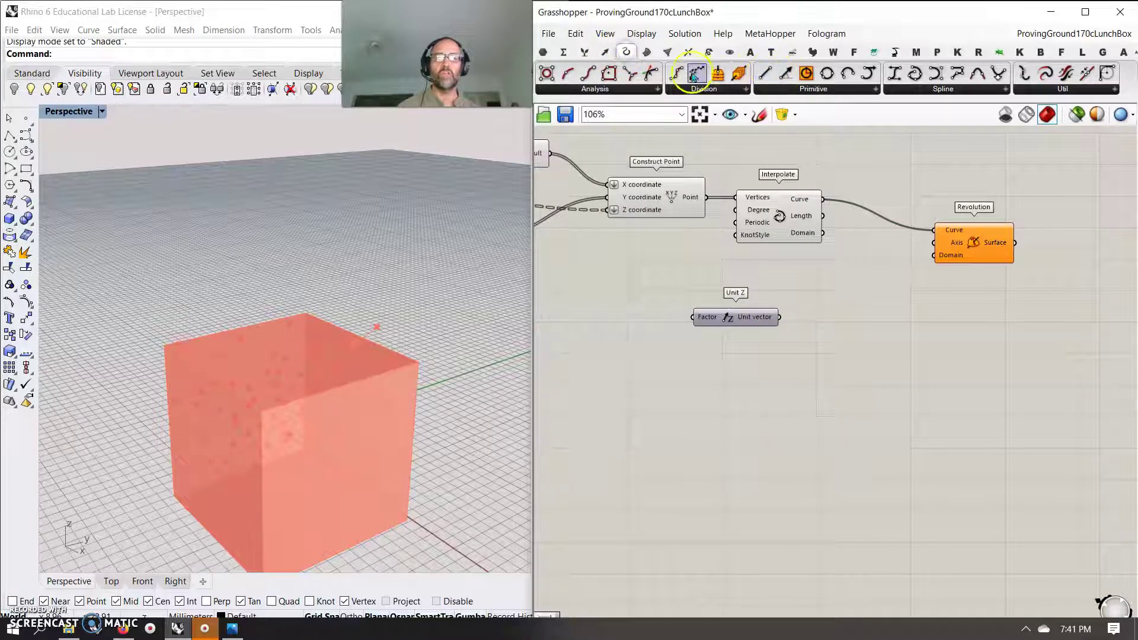
Step: Add a Line SDL component, connecting Unit Z to its Direction and a new Construct Point to its Start
click(788, 90)
click(791, 155)
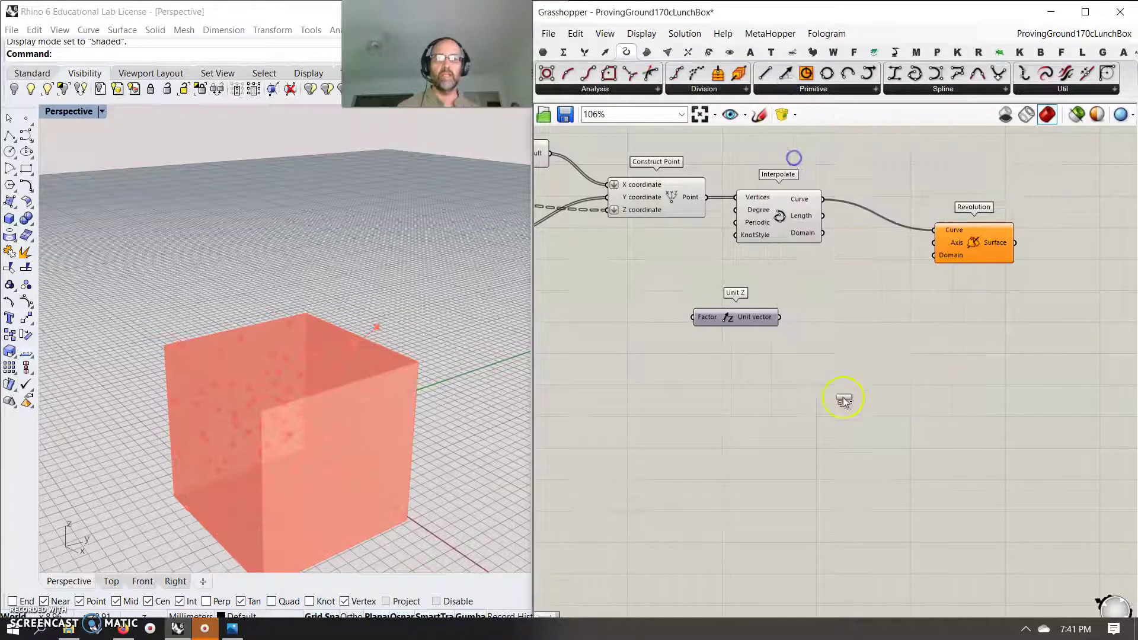
click(851, 331)
drag(780, 317, 785, 325)
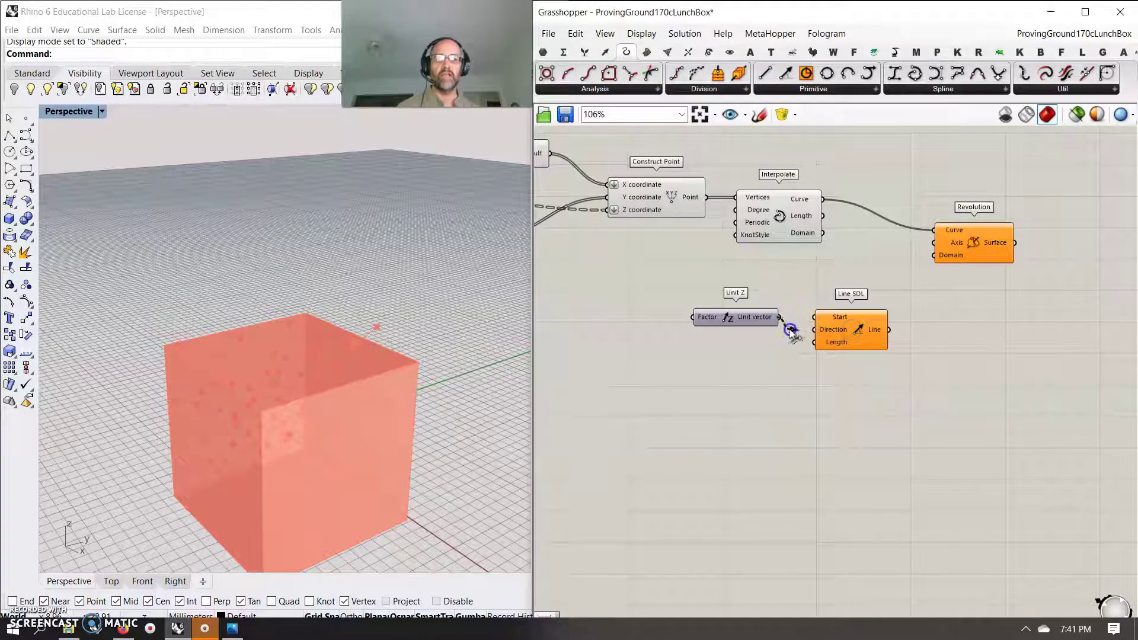
click(602, 56)
drag(854, 73, 816, 316)
Step: Add a number slider set to 2 for Line SDL's Length and connect its Line output to Revolution's Axis
double_click(726, 383)
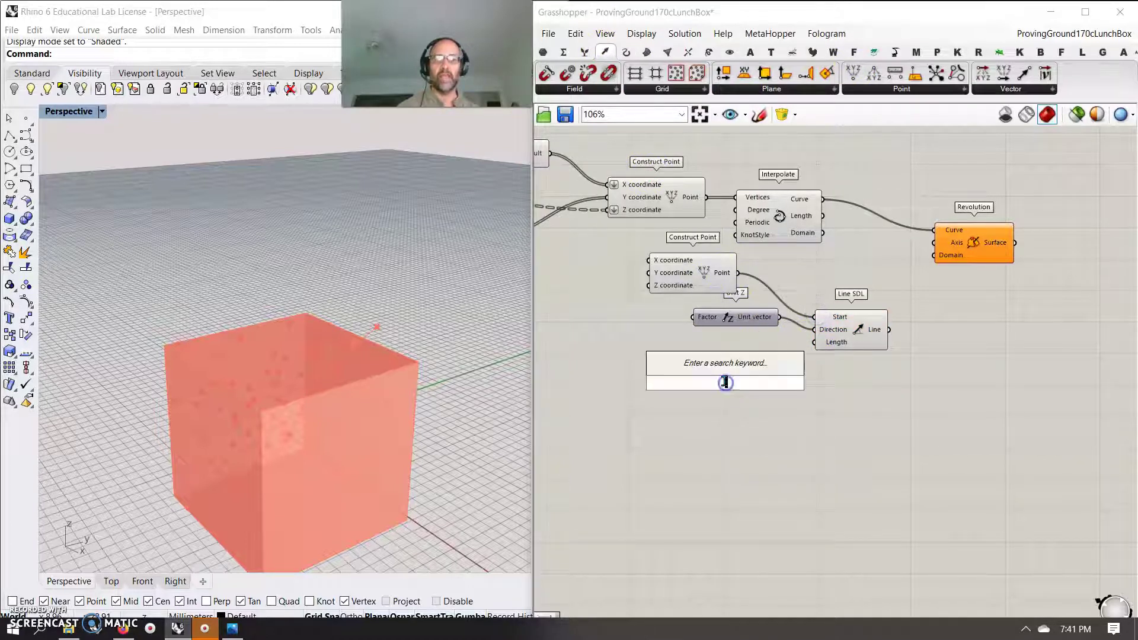
text(2)
key(Return)
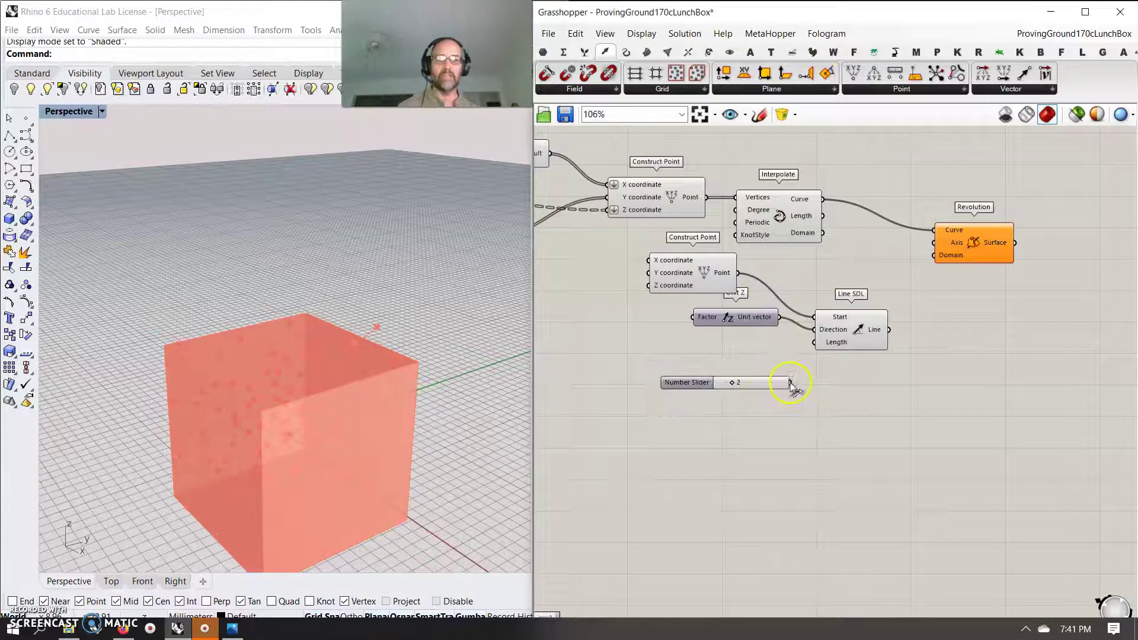
drag(790, 383, 810, 344)
drag(912, 283, 935, 243)
mouse_move(354, 426)
right_down()
mouse_move(380, 379)
mouse_move(361, 427)
right_up()
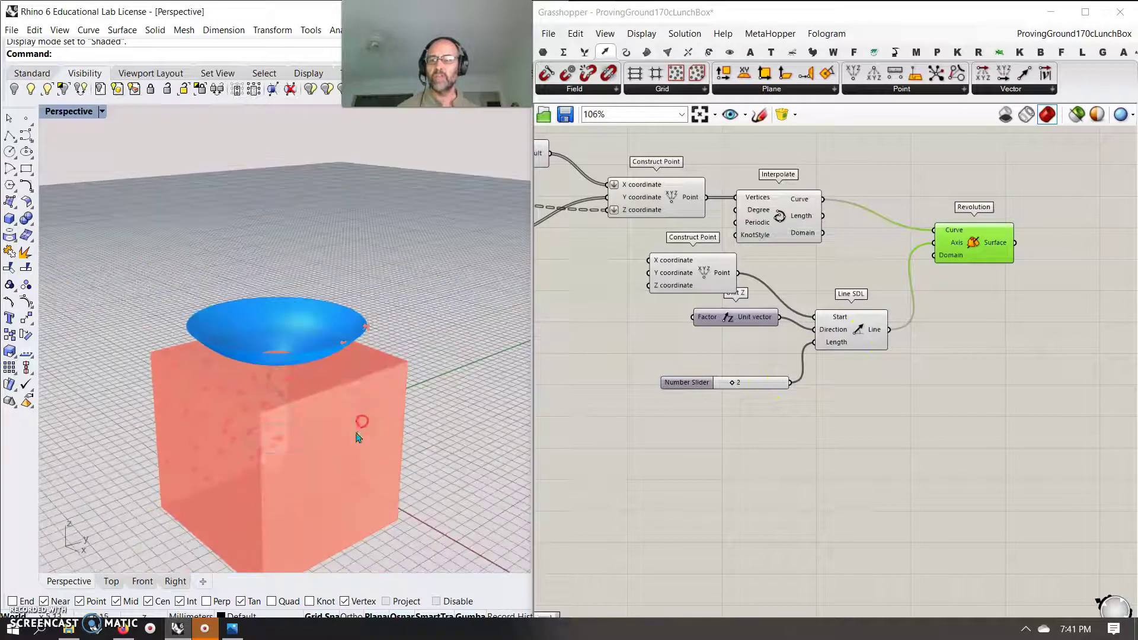
Step: Restrict the viewport preview to selected components and reposition the Revolution component on the canvas
click(1077, 114)
right_drag(355, 380, 367, 268)
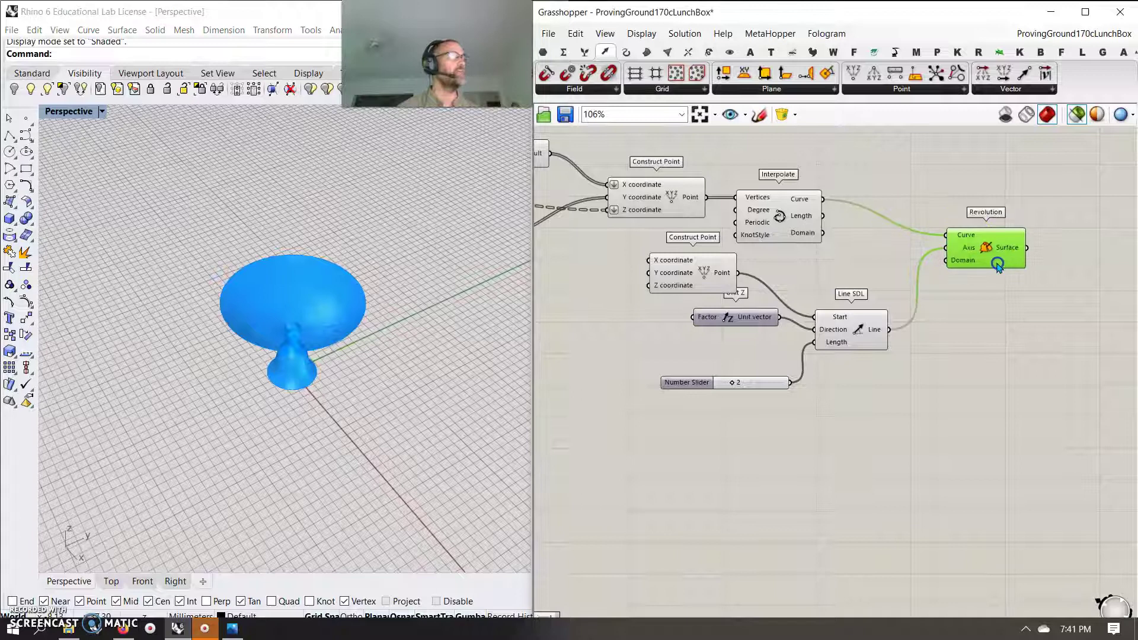
drag(986, 262, 983, 260)
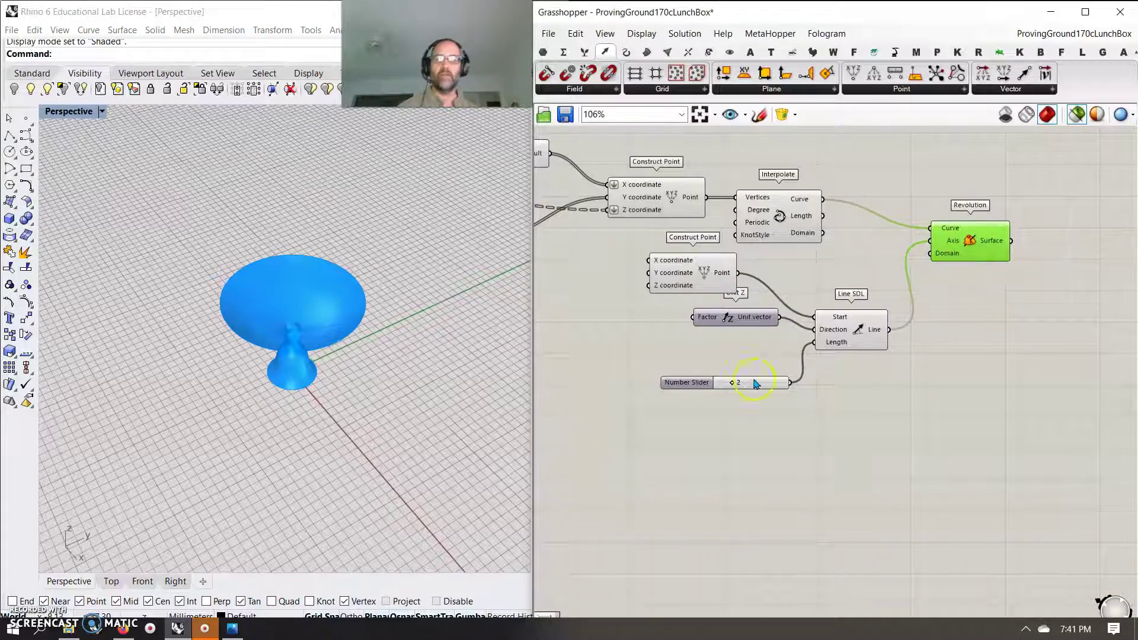
Step: Delete the number slider feeding Nonlinear Regression's Random Seed input
right_drag(605, 364, 912, 354)
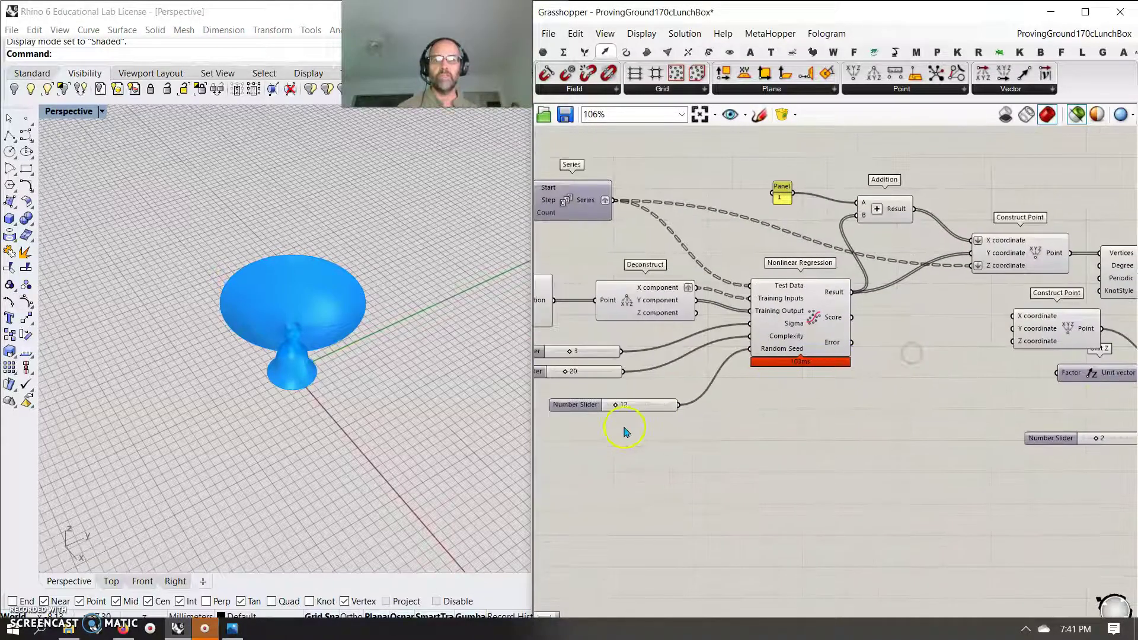
drag(648, 410, 630, 413)
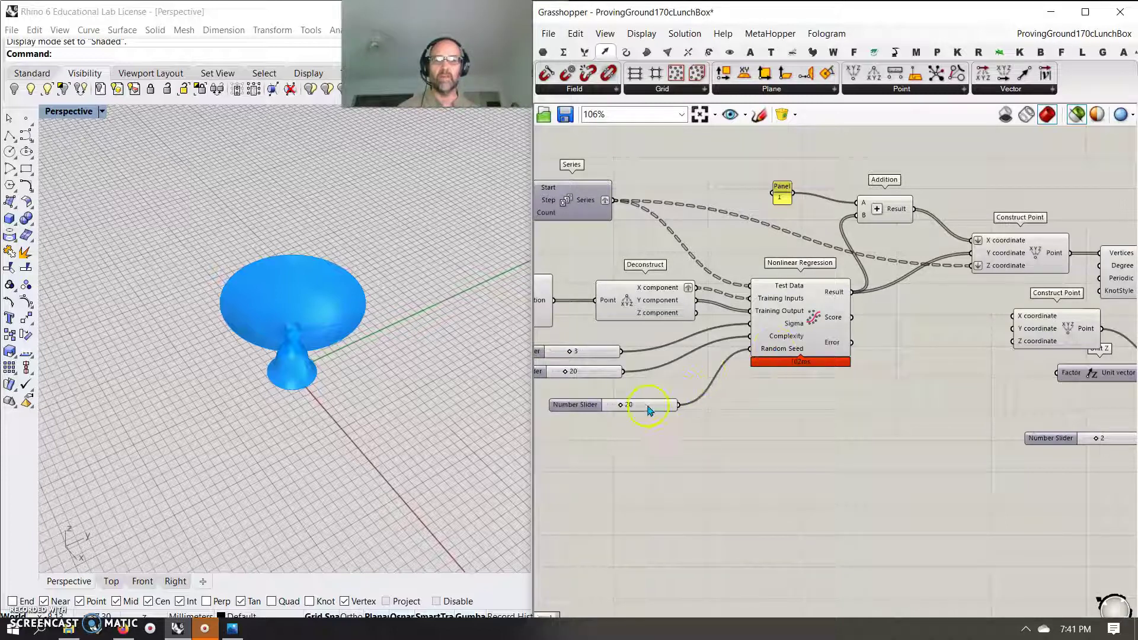
click(648, 407)
key(Delete)
Step: Turn off the preview of all components upstream of Revolution and select Revolution alone
right_drag(966, 435, 695, 398)
right_drag(963, 347, 802, 339)
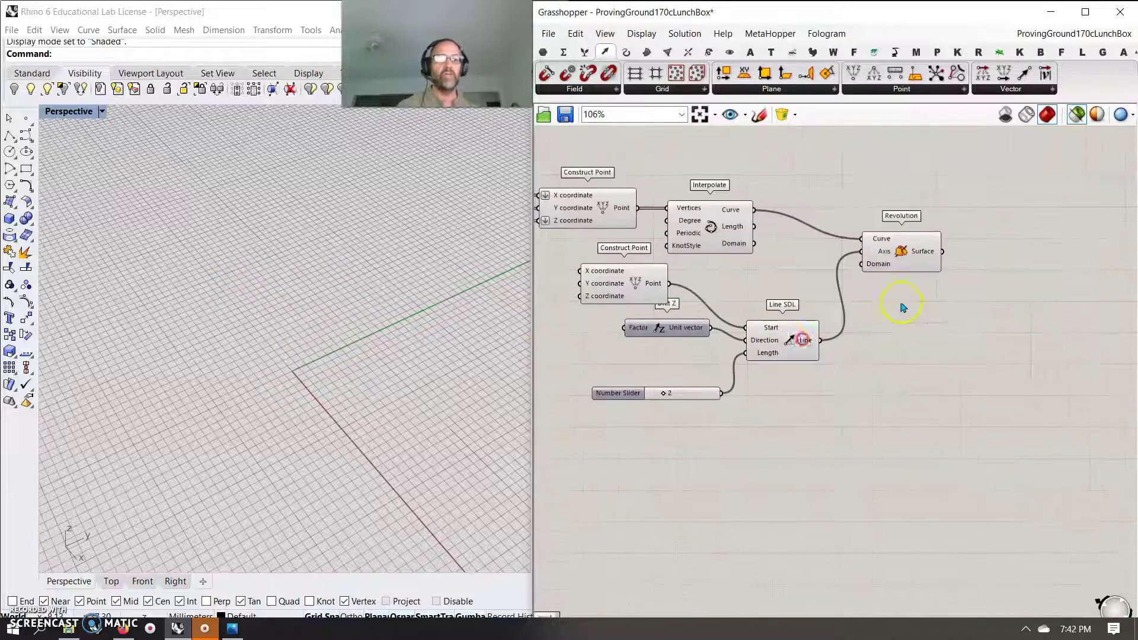
scroll(879, 381, down, 5)
right_drag(872, 381, 980, 441)
drag(987, 438, 607, 279)
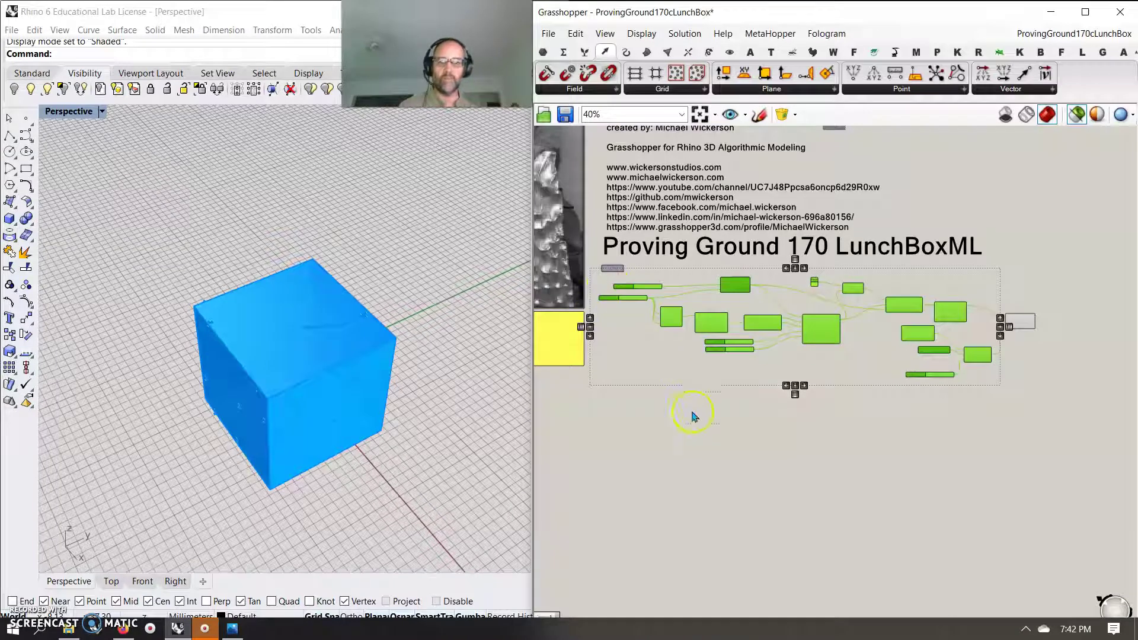
right_click(695, 416)
click(739, 419)
click(1020, 323)
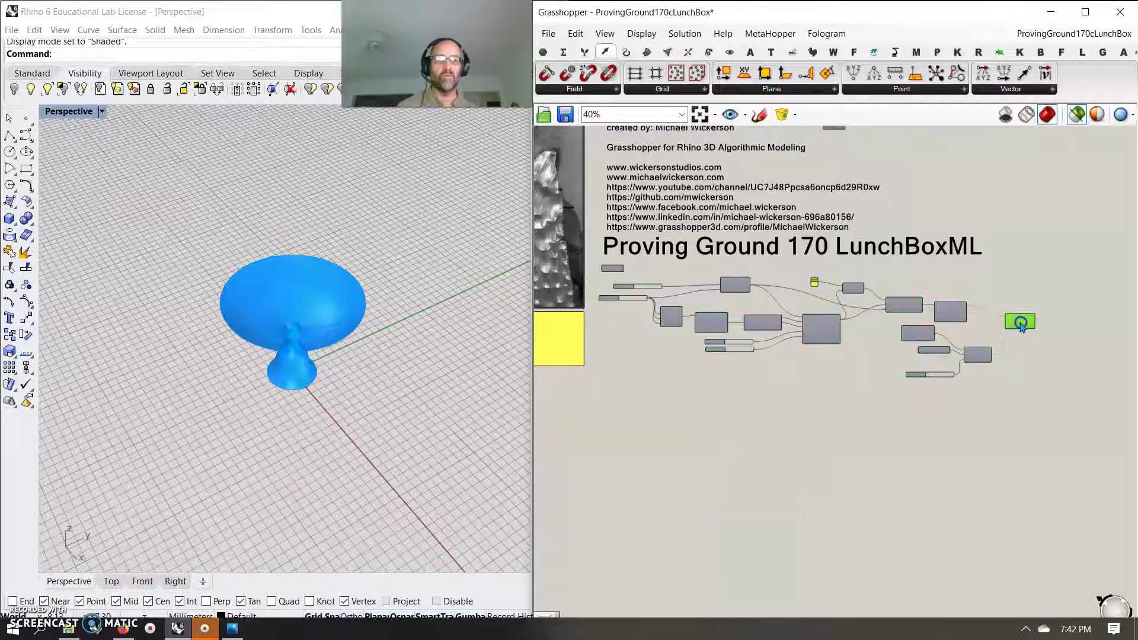
right_drag(1036, 360, 807, 402)
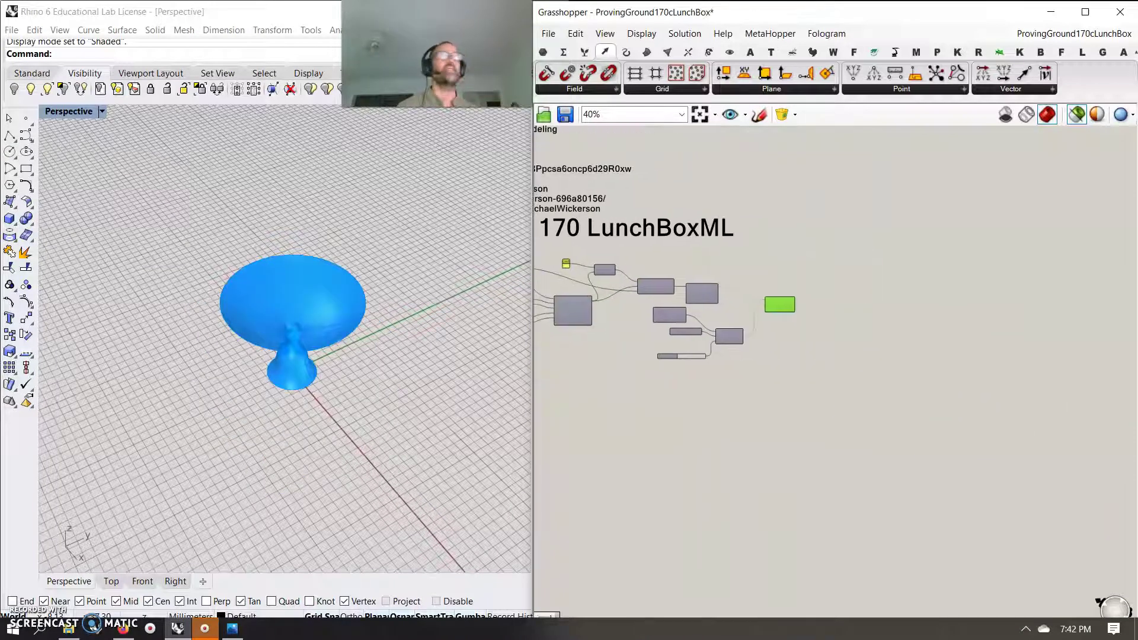
key(alt+Tab)
scroll(794, 374, up, 8)
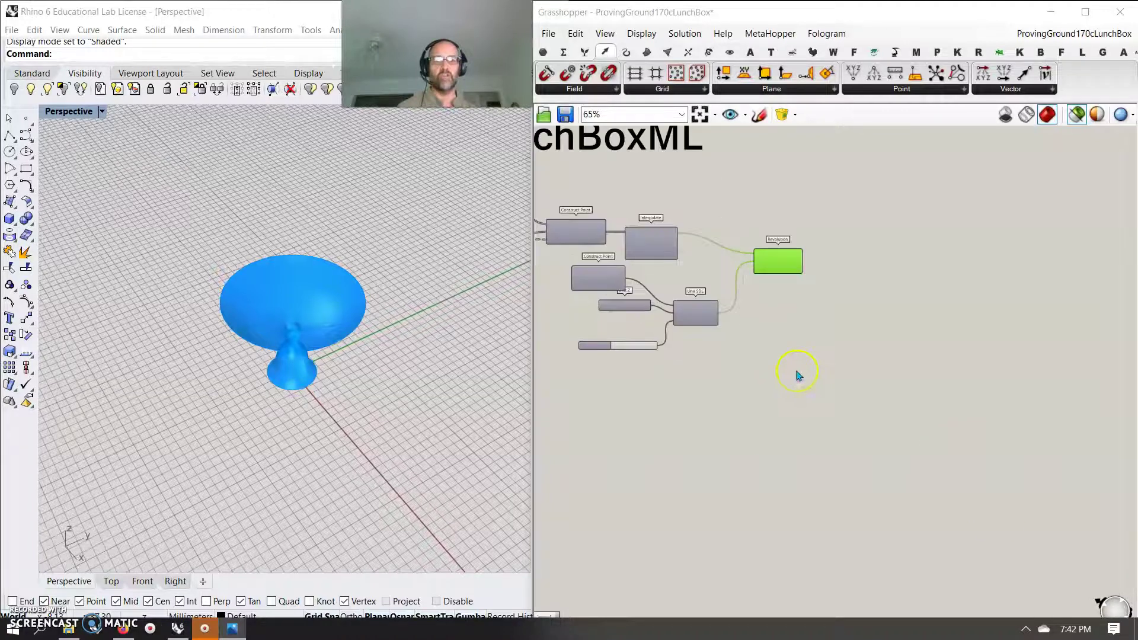
right_drag(738, 426, 790, 382)
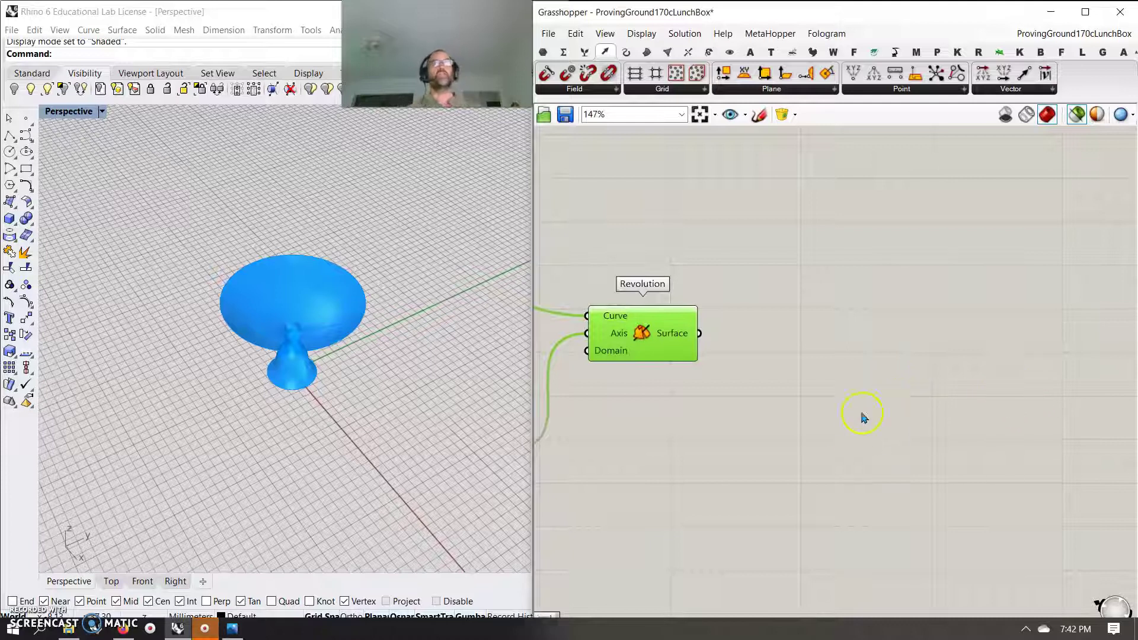
right_drag(670, 338, 678, 329)
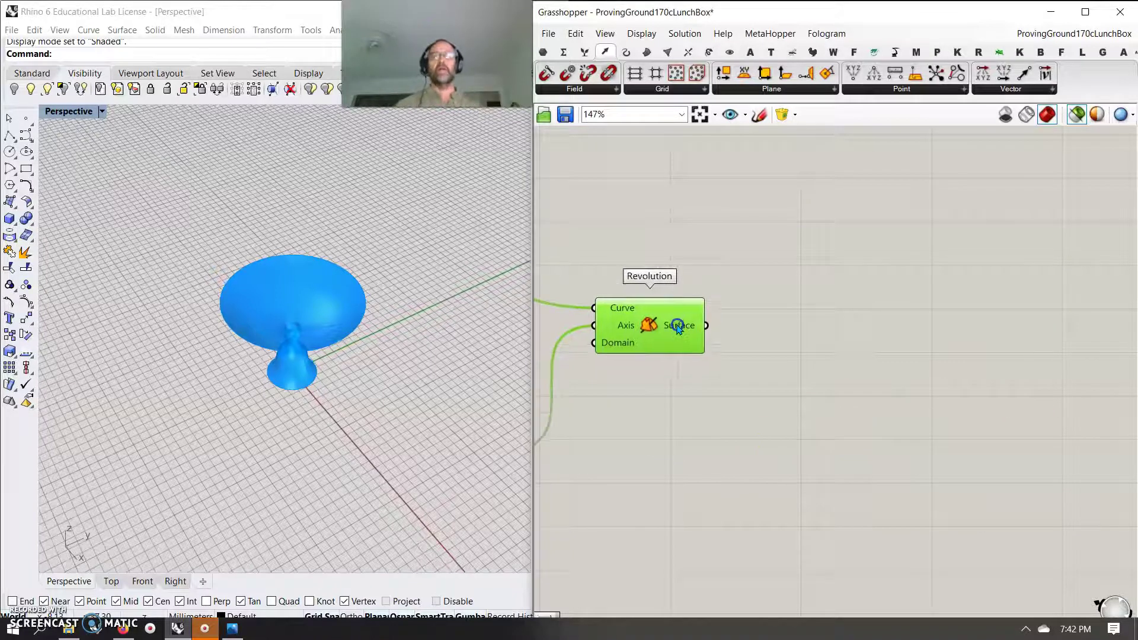
right_click(679, 329)
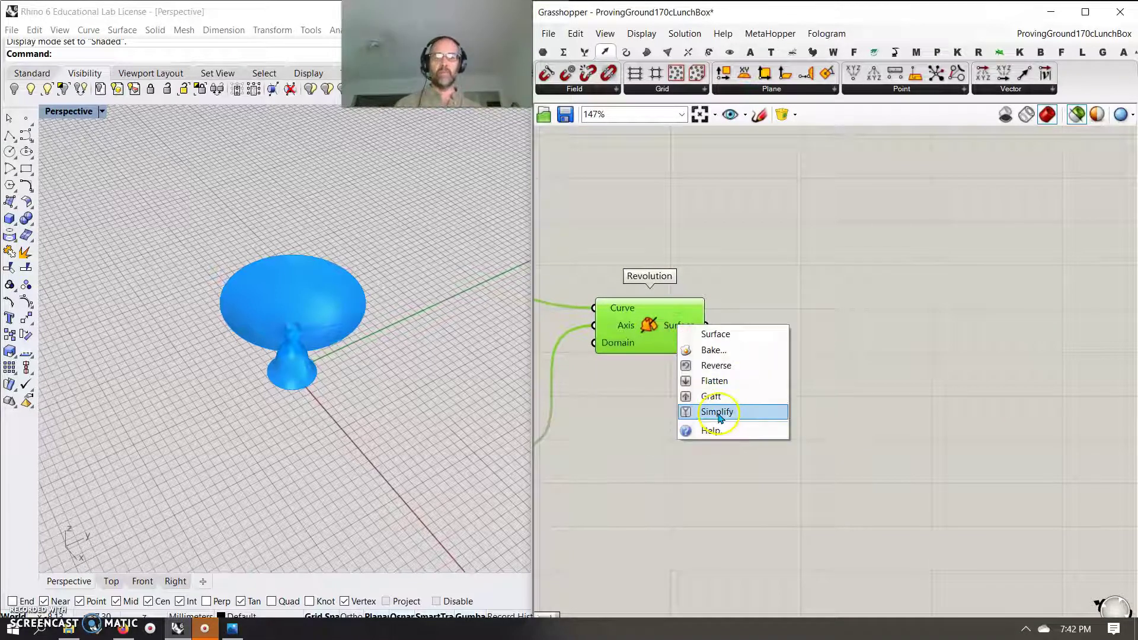
click(612, 406)
Step: Add a Surface parameter, connect Revolution's Surface output to it, and enable Reparameterize
click(544, 52)
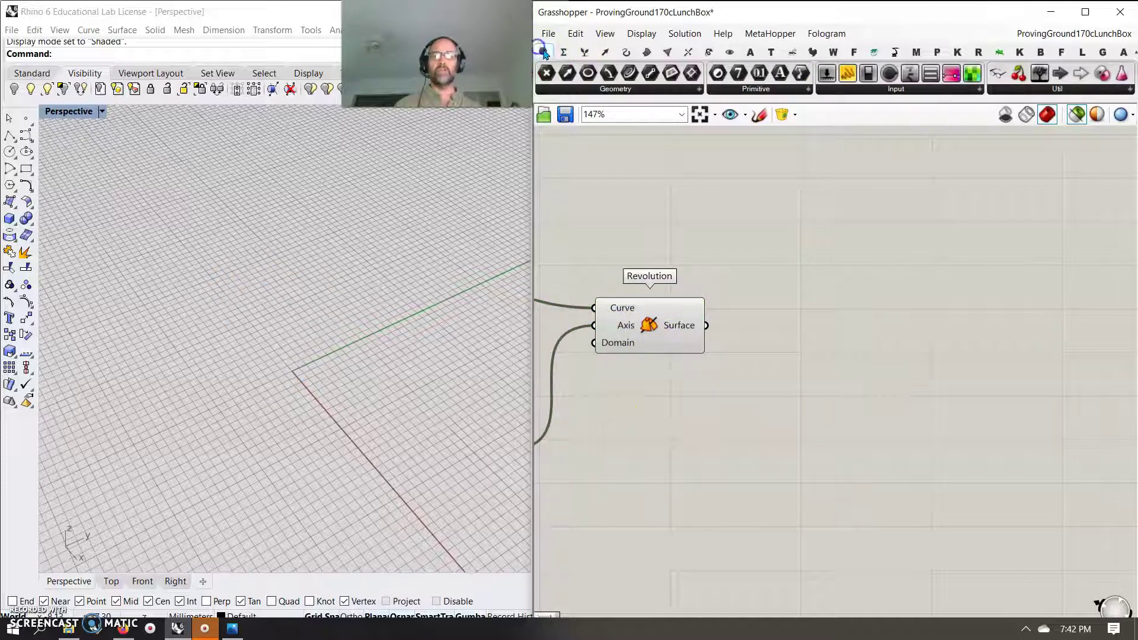
click(584, 89)
drag(674, 237, 745, 328)
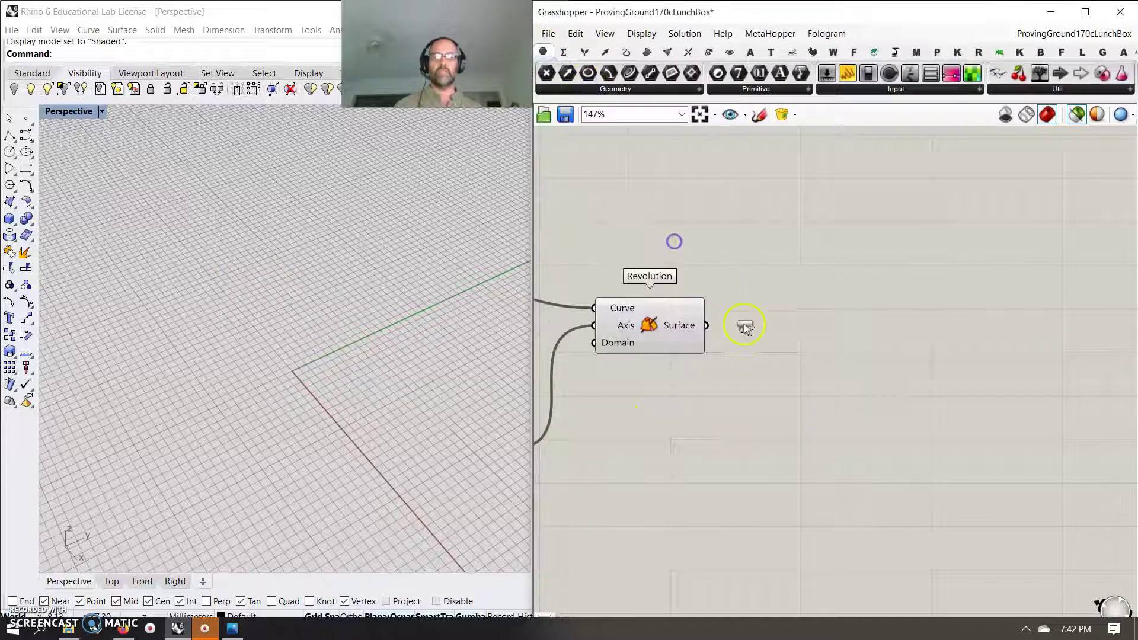
right_click(778, 323)
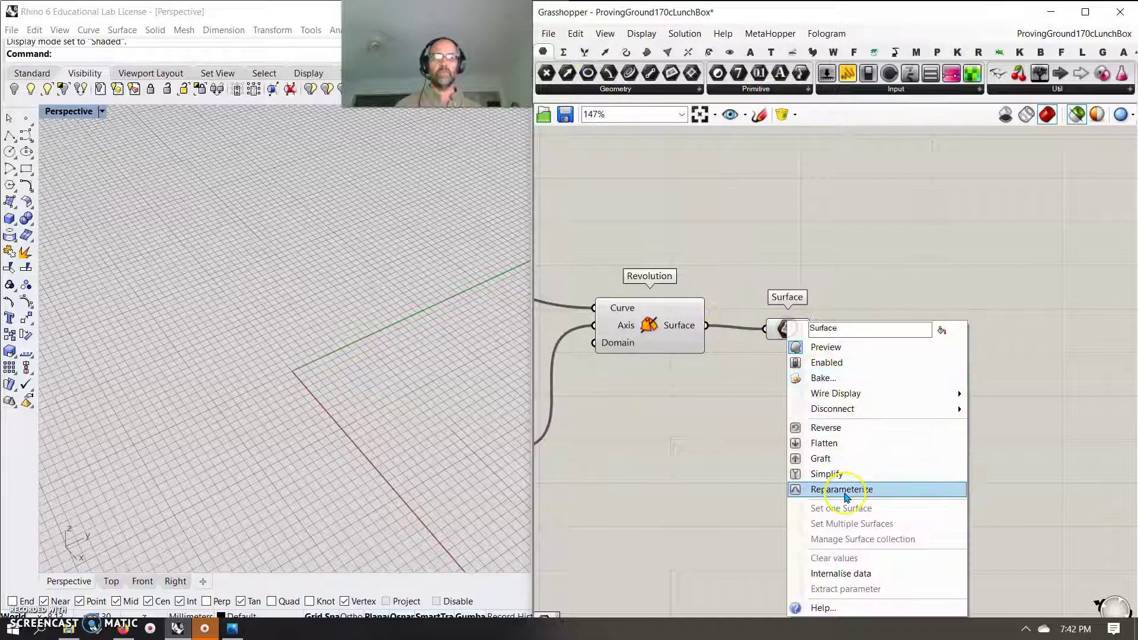
click(844, 493)
Step: Turn off the Revolution component's preview and select the reparameterized Surface parameter
drag(786, 337, 788, 333)
drag(686, 381, 606, 270)
right_click(639, 220)
click(682, 247)
click(794, 324)
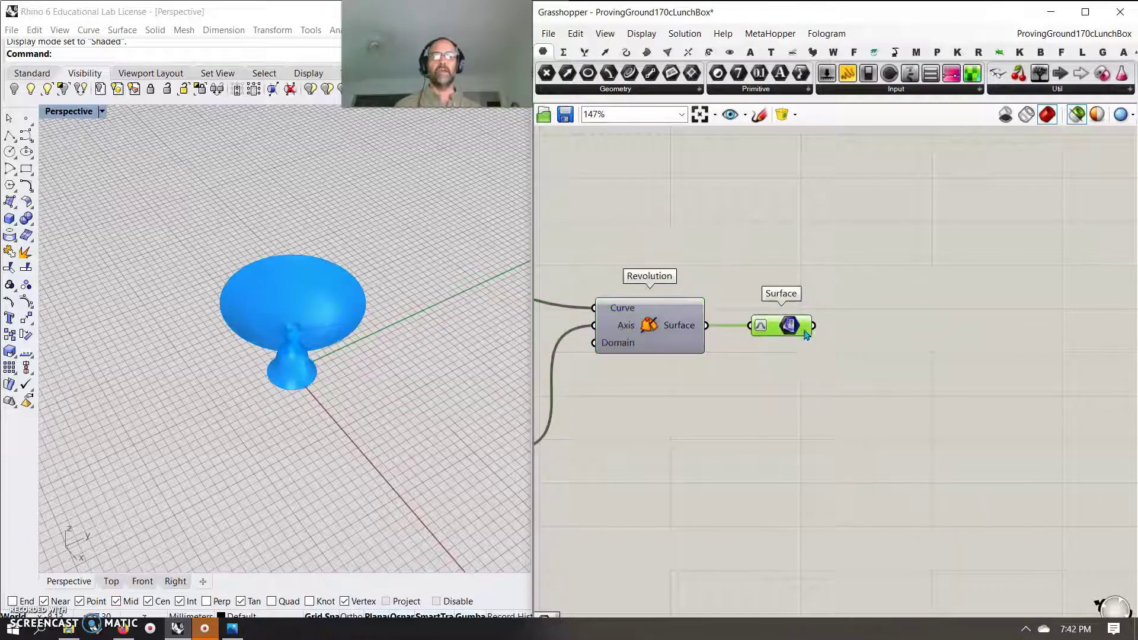
Step: Add a Deconstruct Brep component and connect the Surface parameter to its Brep input
right_drag(864, 413, 827, 410)
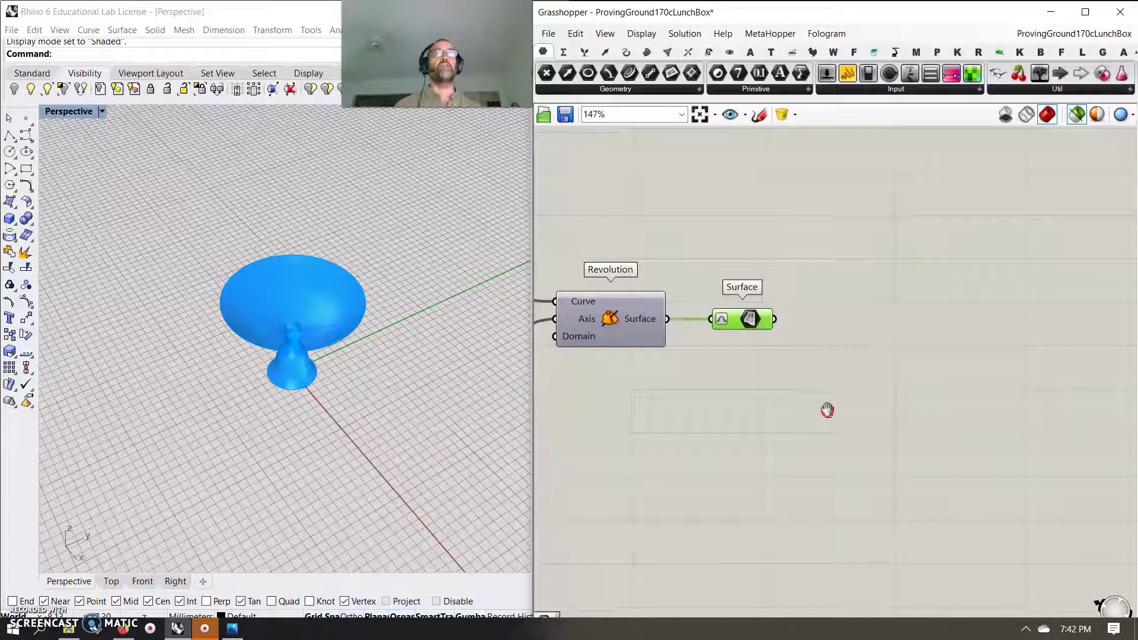
click(647, 51)
drag(777, 359, 849, 363)
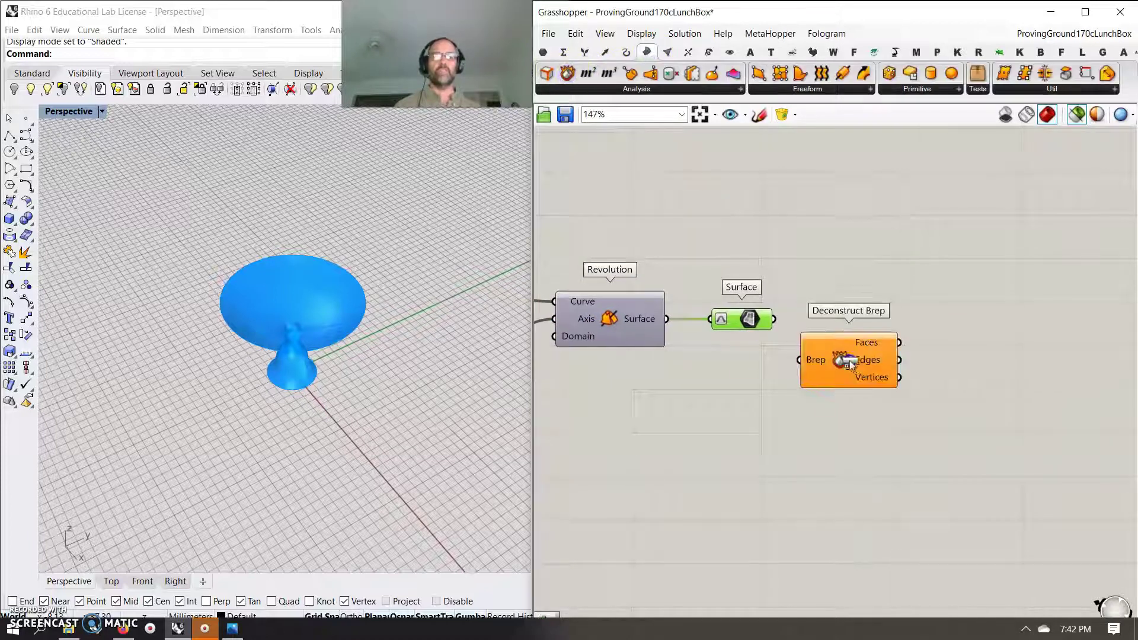
drag(782, 325, 844, 371)
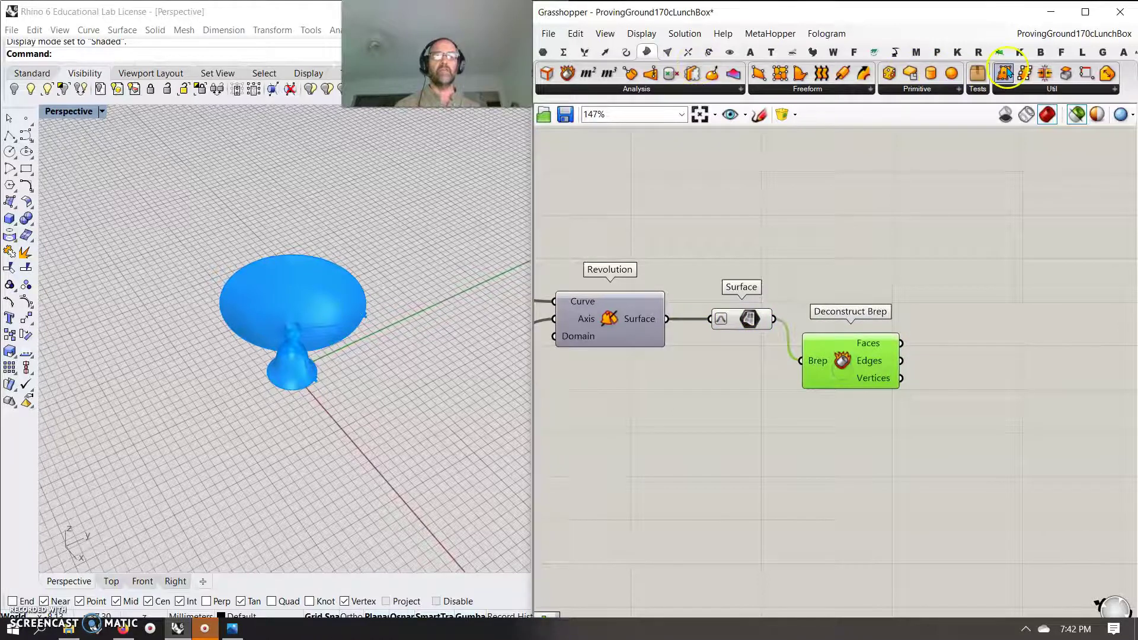
Step: Add a Divide Surface component and connect Deconstruct Brep's Faces output to its Surface input
click(994, 371)
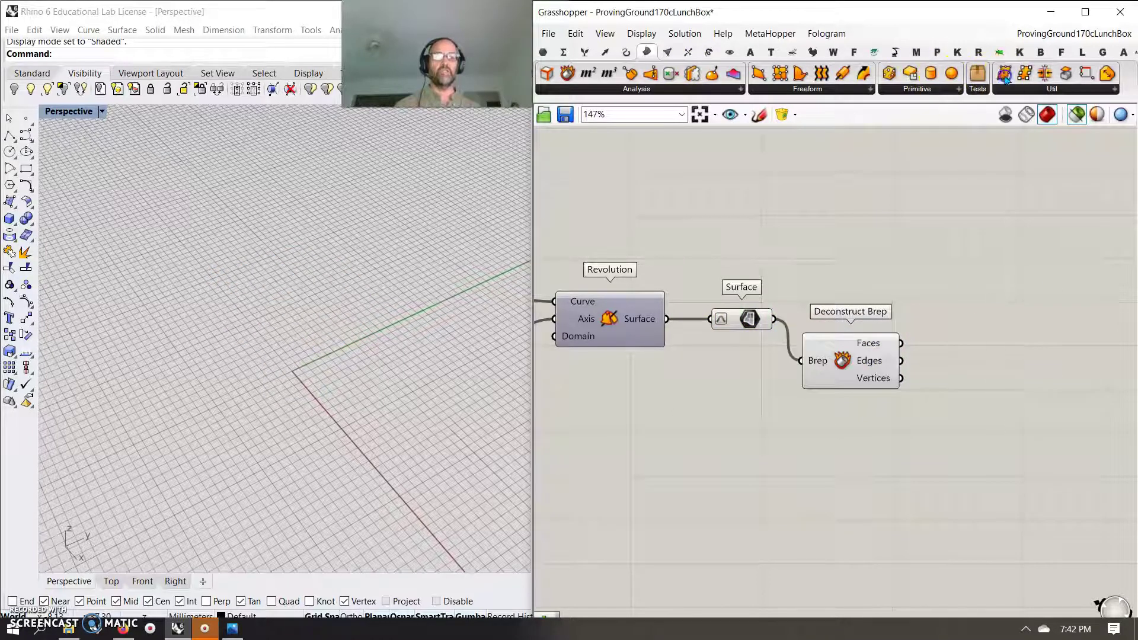
drag(1003, 73, 960, 366)
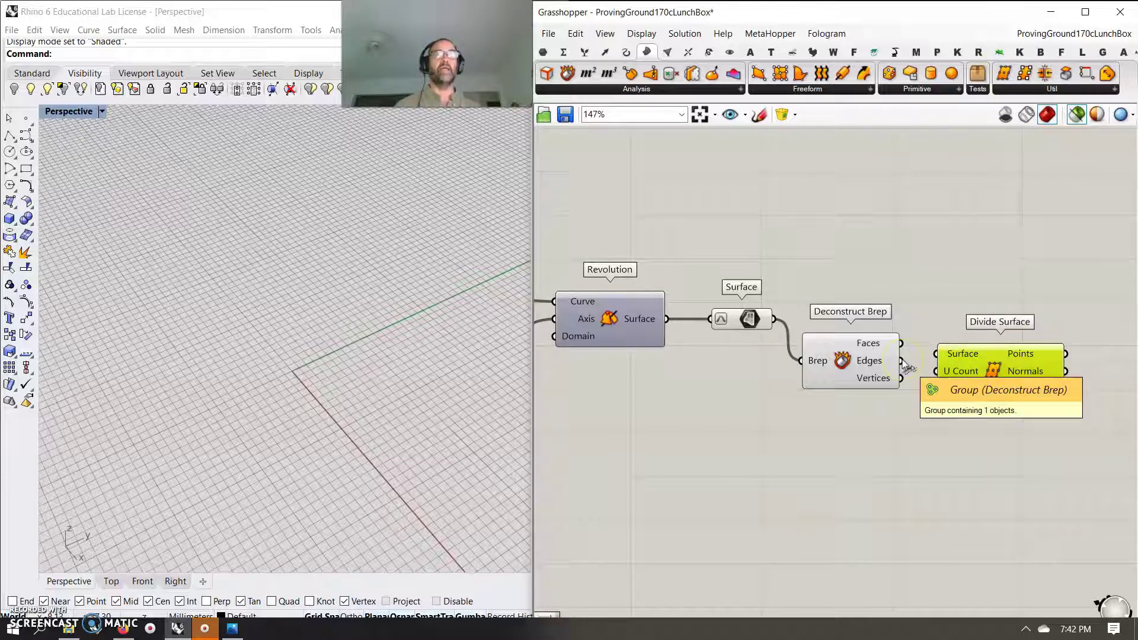
drag(929, 350, 995, 384)
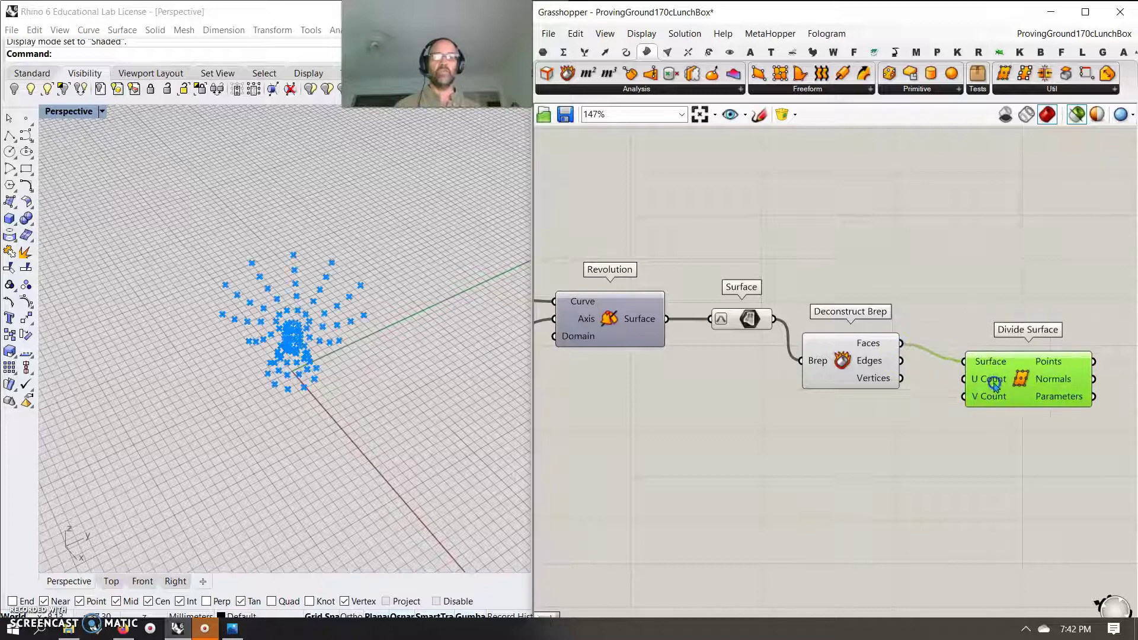
click(824, 442)
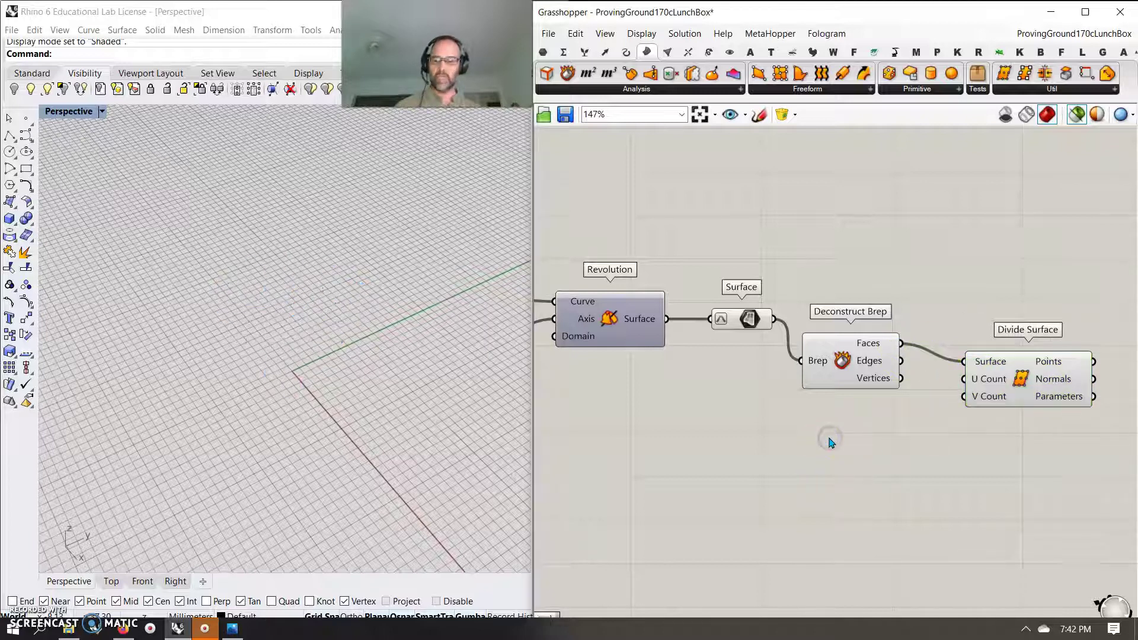
text(37)
key(Return)
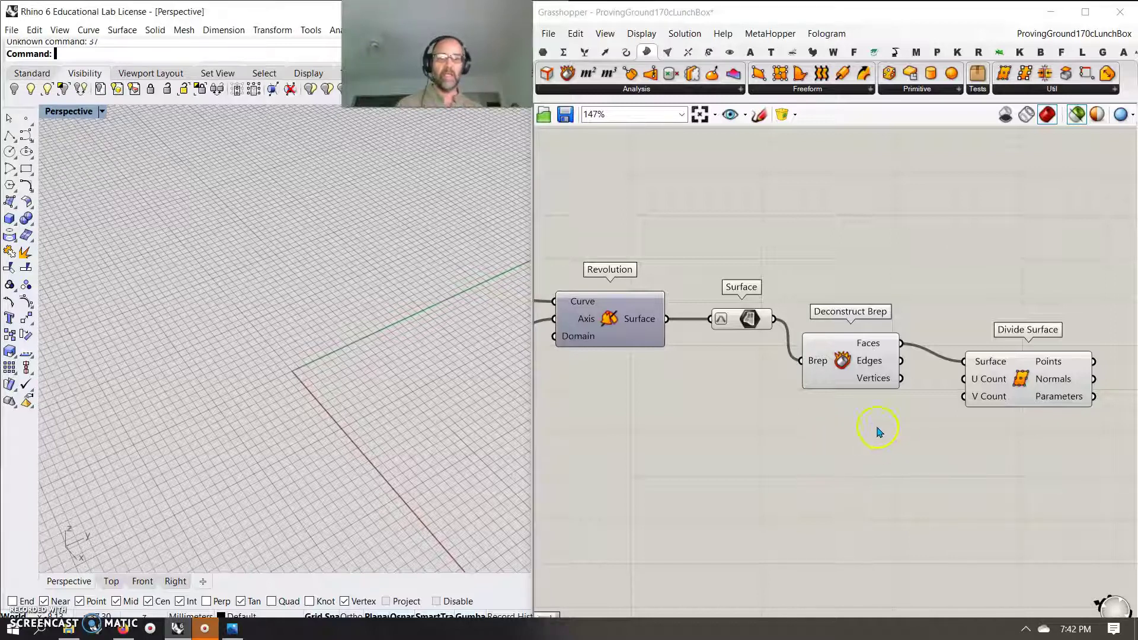
Step: Add a number slider set to 37 and connect it to Divide Surface's U Count and V Count inputs
double_click(837, 452)
text(37)
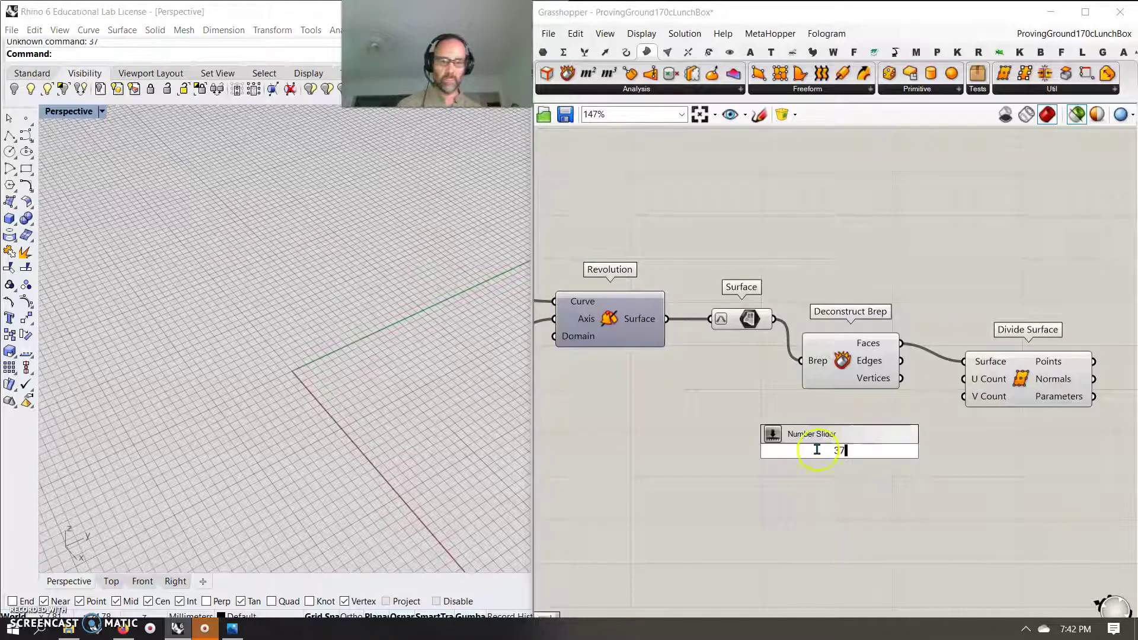
key(Return)
drag(928, 454, 960, 380)
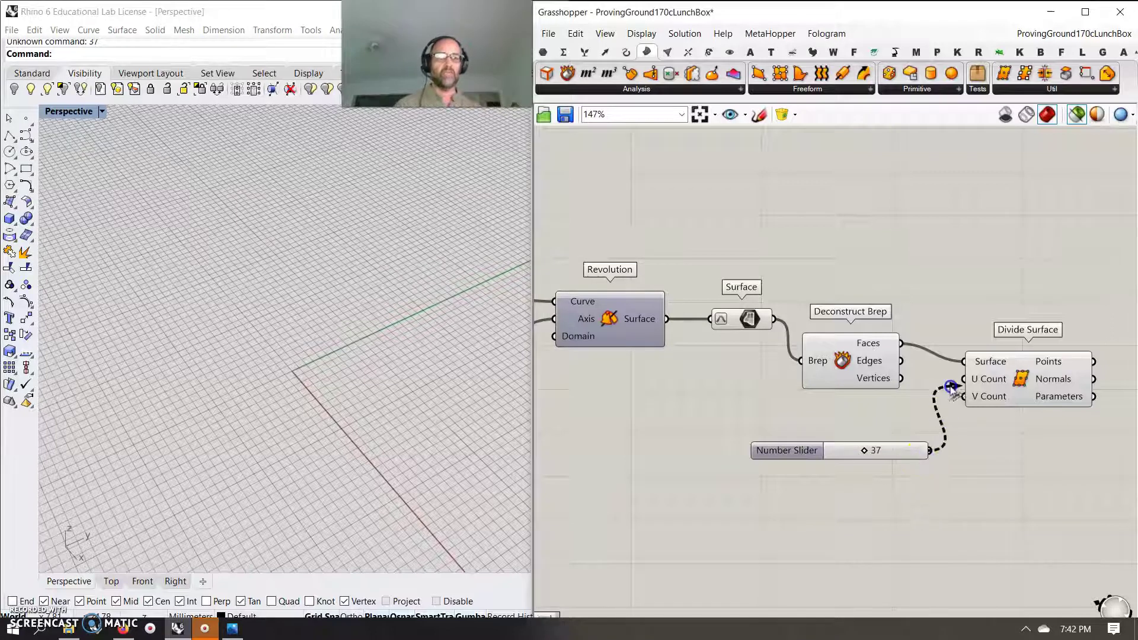
drag(932, 451, 963, 397)
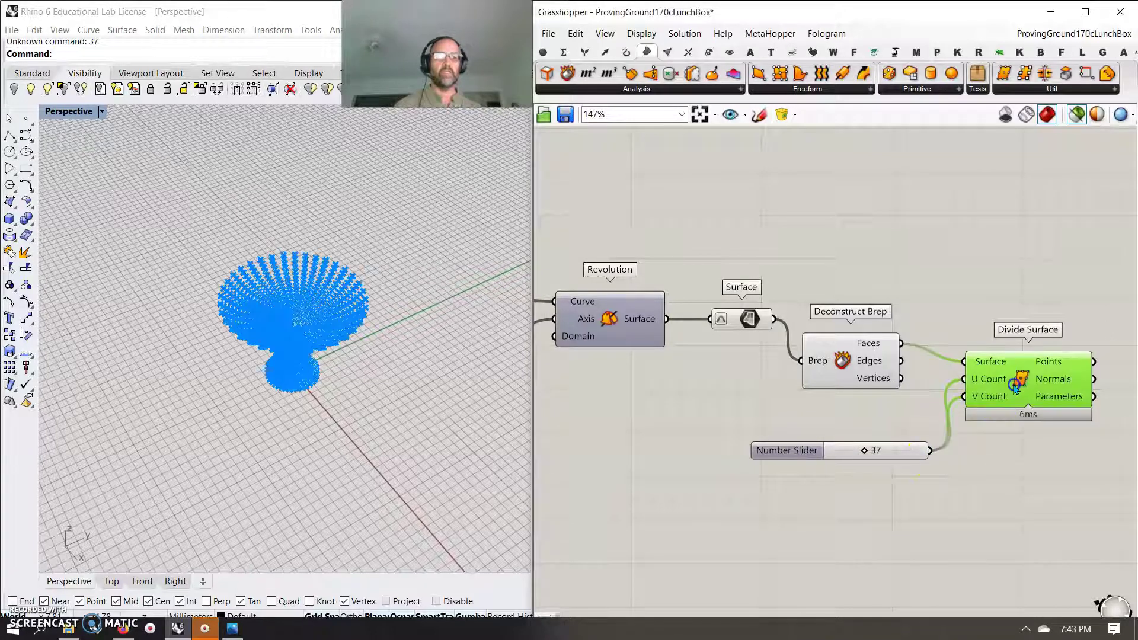
Step: Examine the division points from a low side view and check the data in Deconstruct Brep's Faces output
right_drag(1022, 472, 975, 469)
right_drag(322, 492, 292, 265)
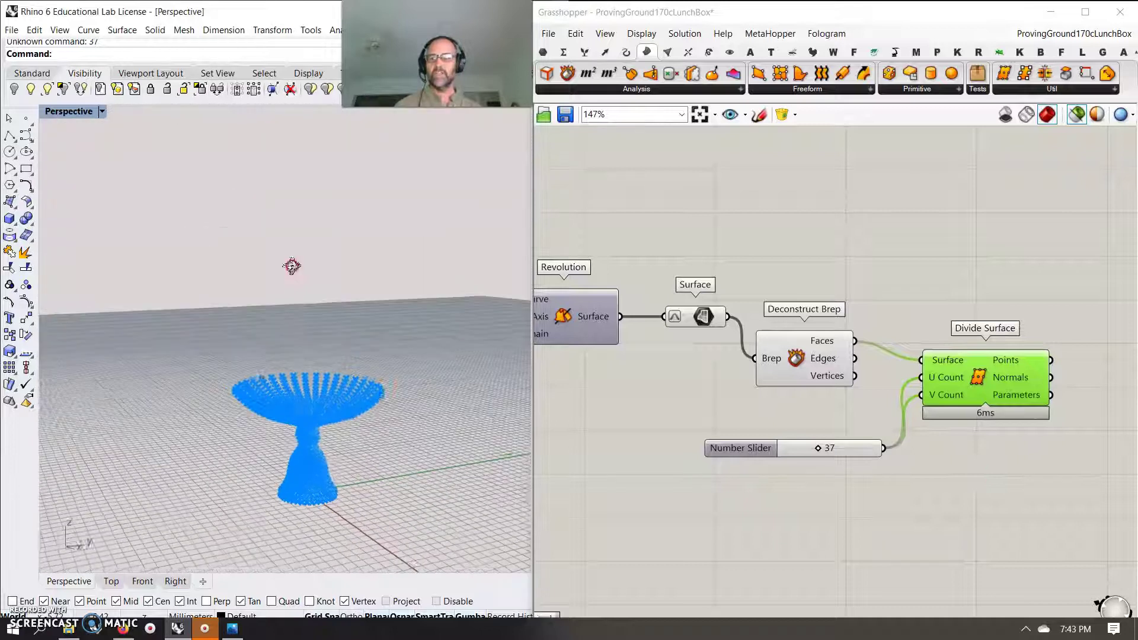
scroll(322, 491, down, 4)
right_drag(993, 477, 925, 482)
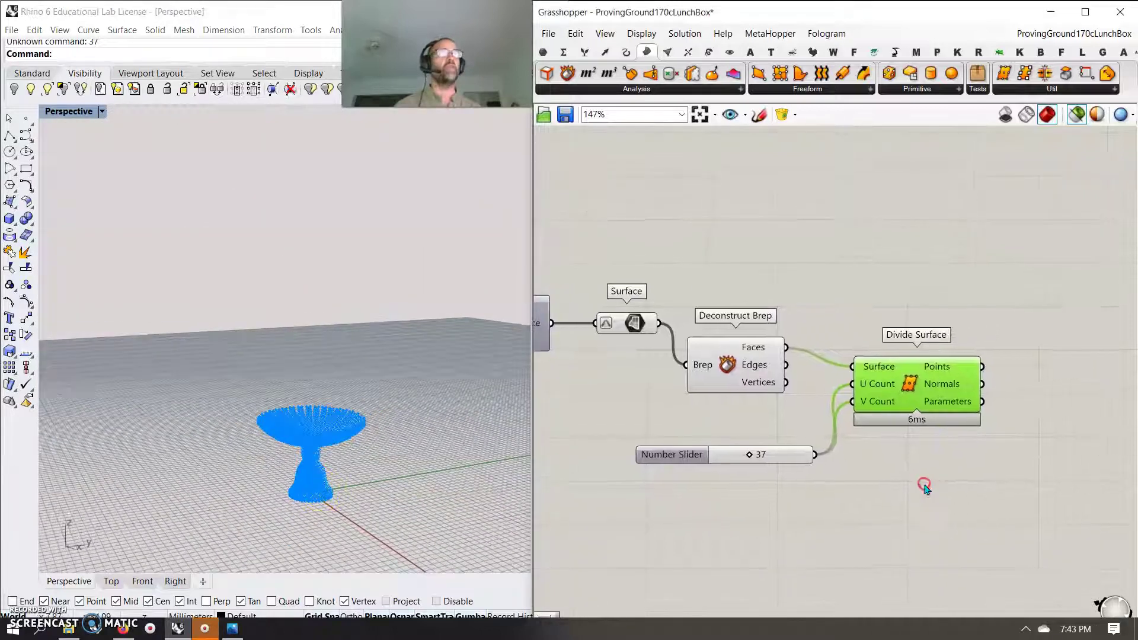
scroll(306, 487, up, 3)
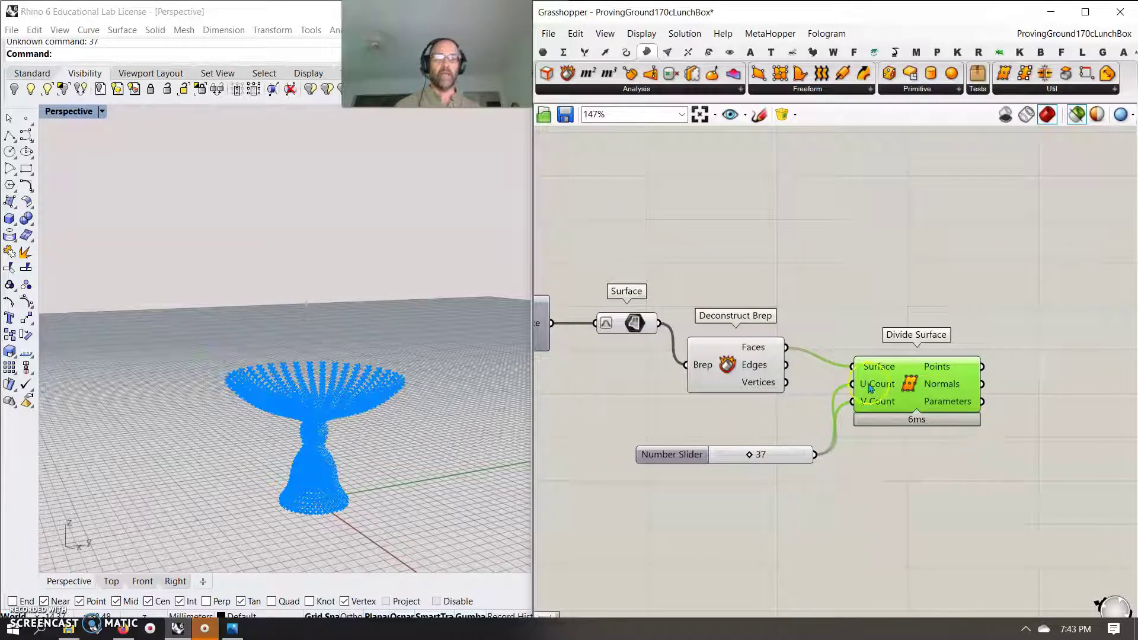
mouse_move(753, 351)
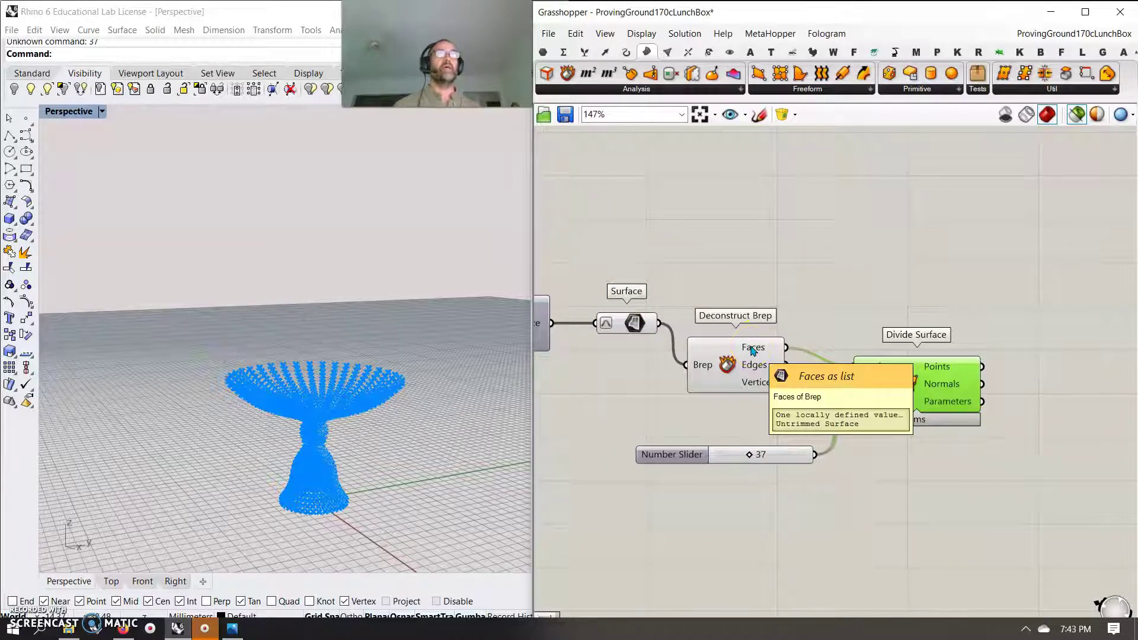
right_drag(1043, 492, 820, 427)
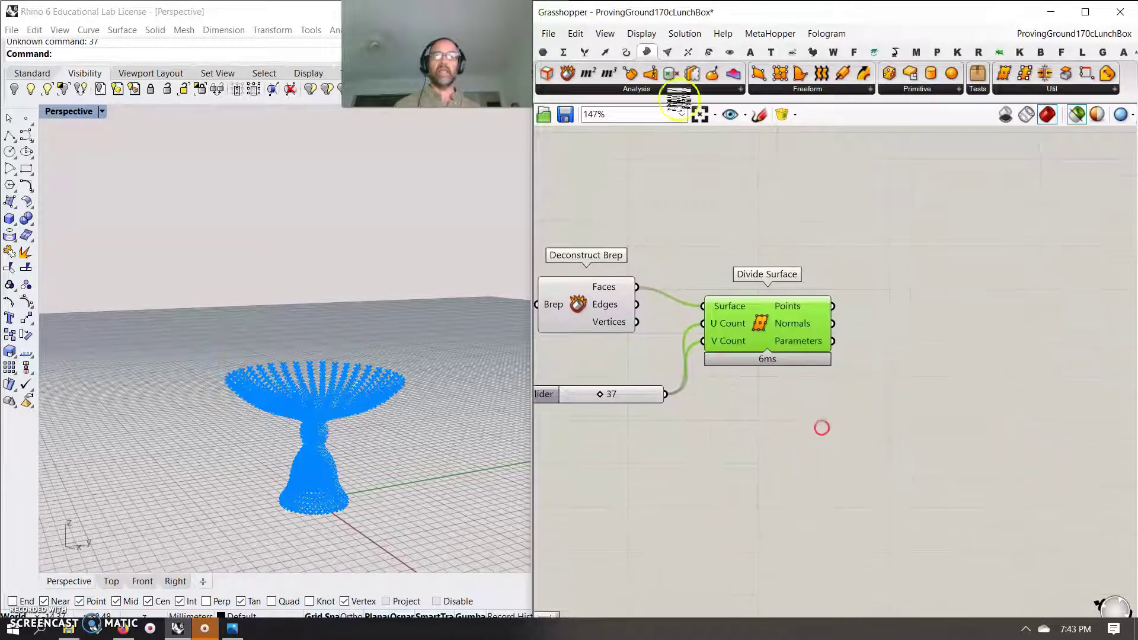
Step: Add a Move component and connect Divide Surface's Points to its Geometry input and Normals to its Motion input
click(703, 55)
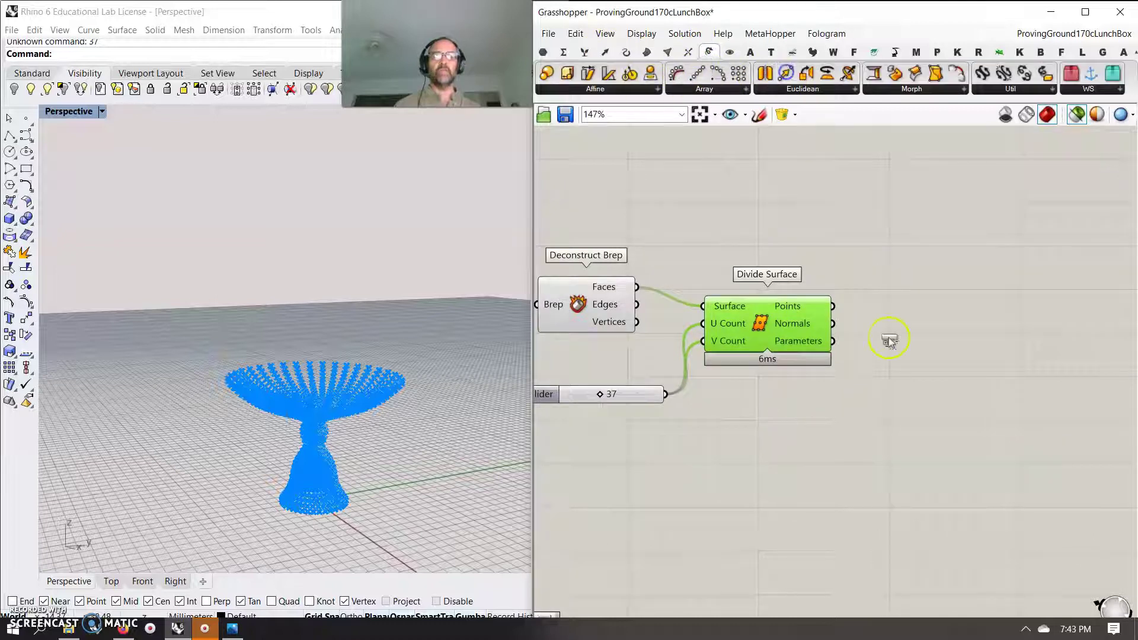
drag(889, 341, 978, 326)
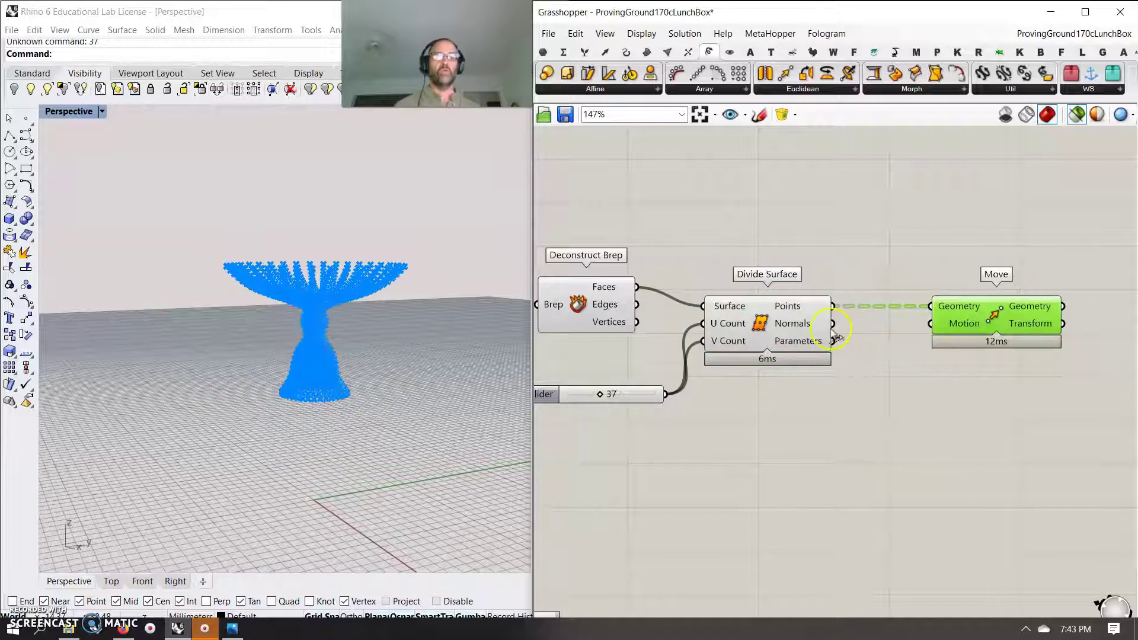
drag(832, 323, 916, 320)
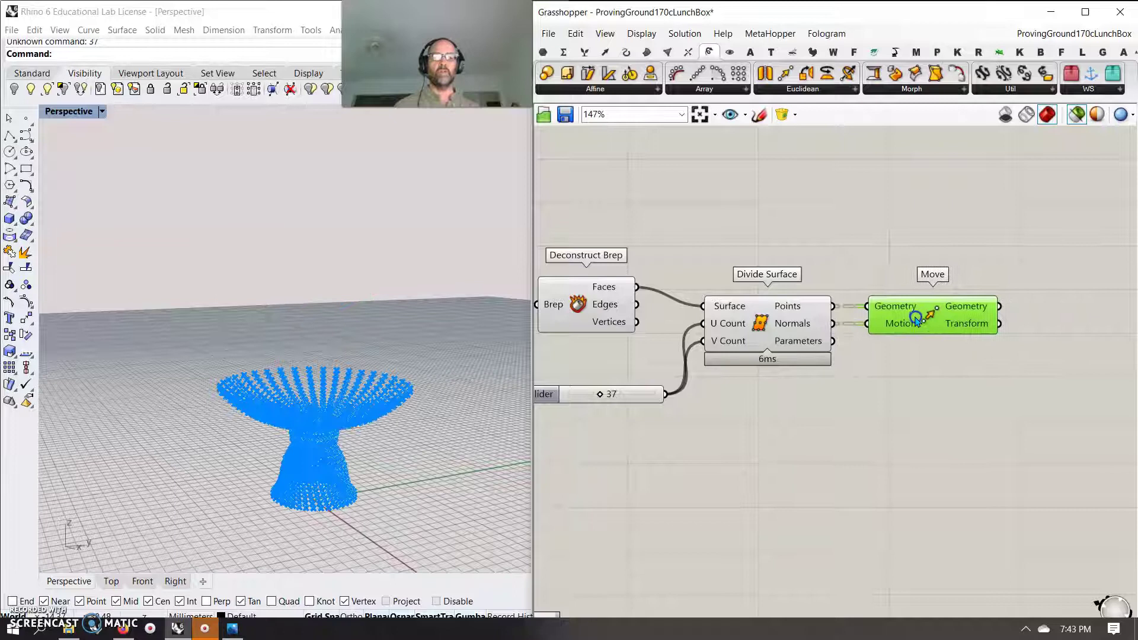
mouse_move(365, 432)
right_down()
mouse_move(361, 414)
mouse_move(358, 440)
right_up()
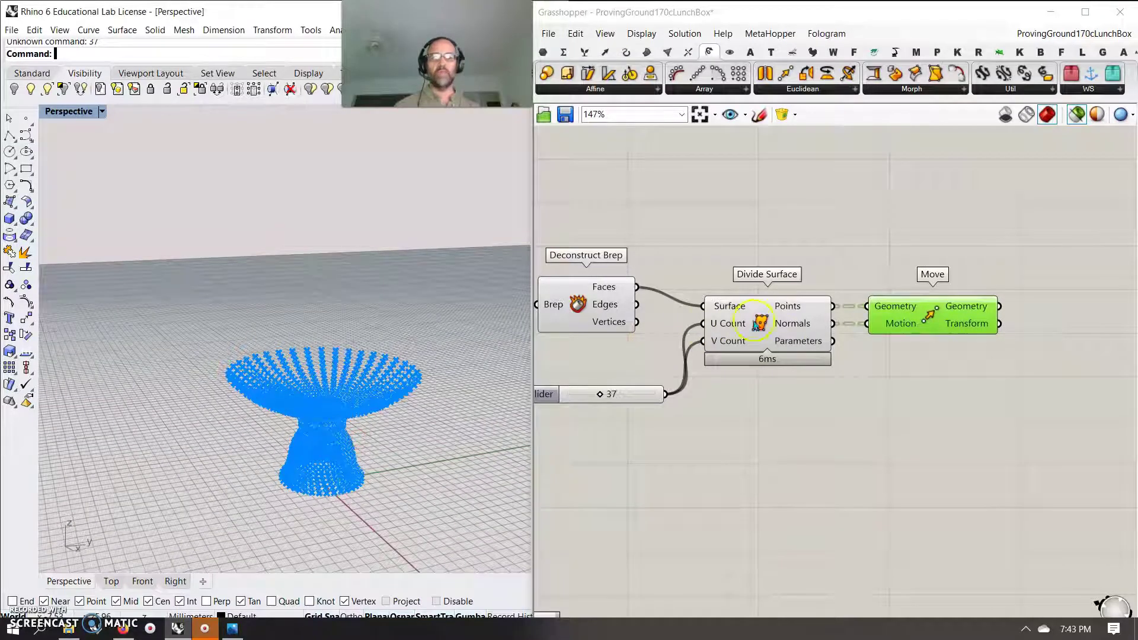
mouse_move(778, 327)
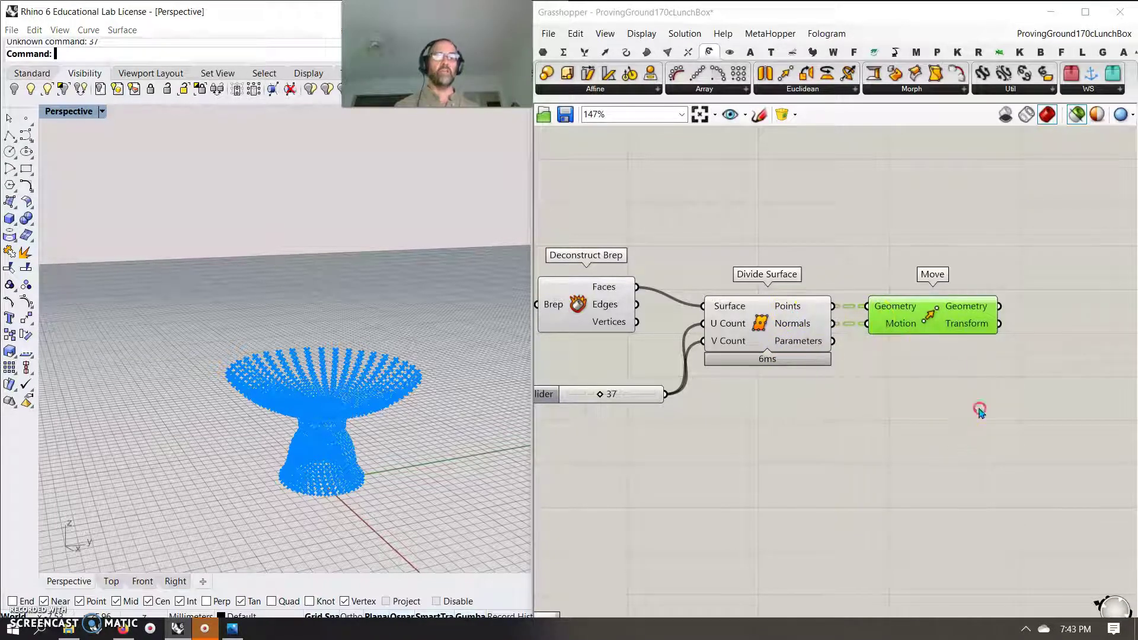
Step: Flatten the Geometry output of the Move component
right_drag(981, 408, 805, 307)
right_click(803, 282)
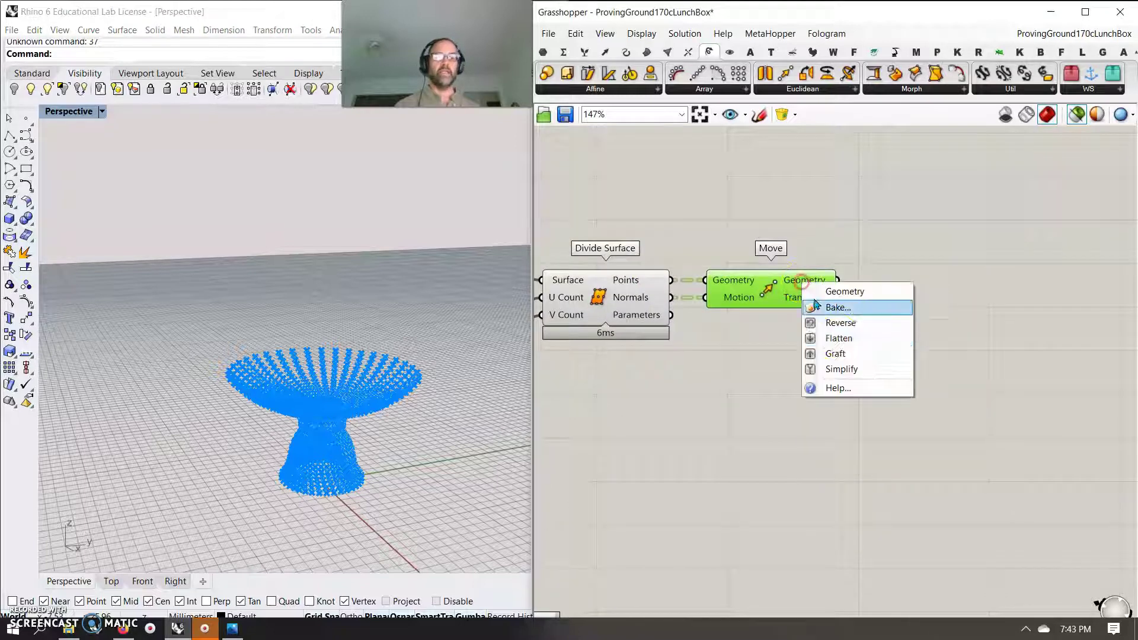
click(838, 344)
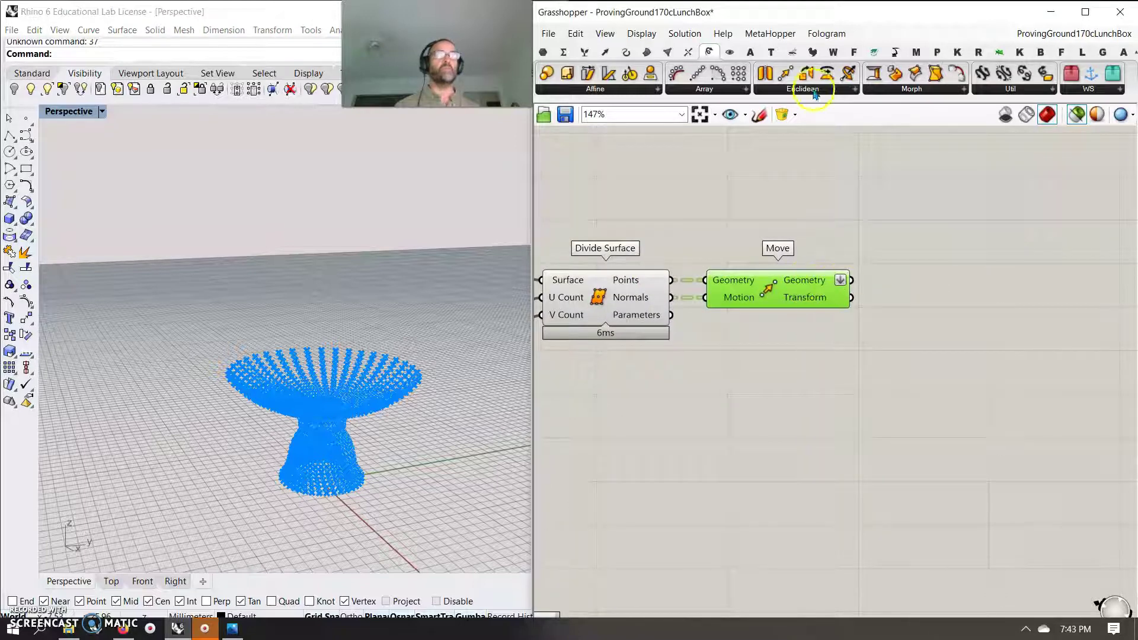
Step: Add a Surface From Points component and connect Move's Geometry output to its Points input
click(647, 52)
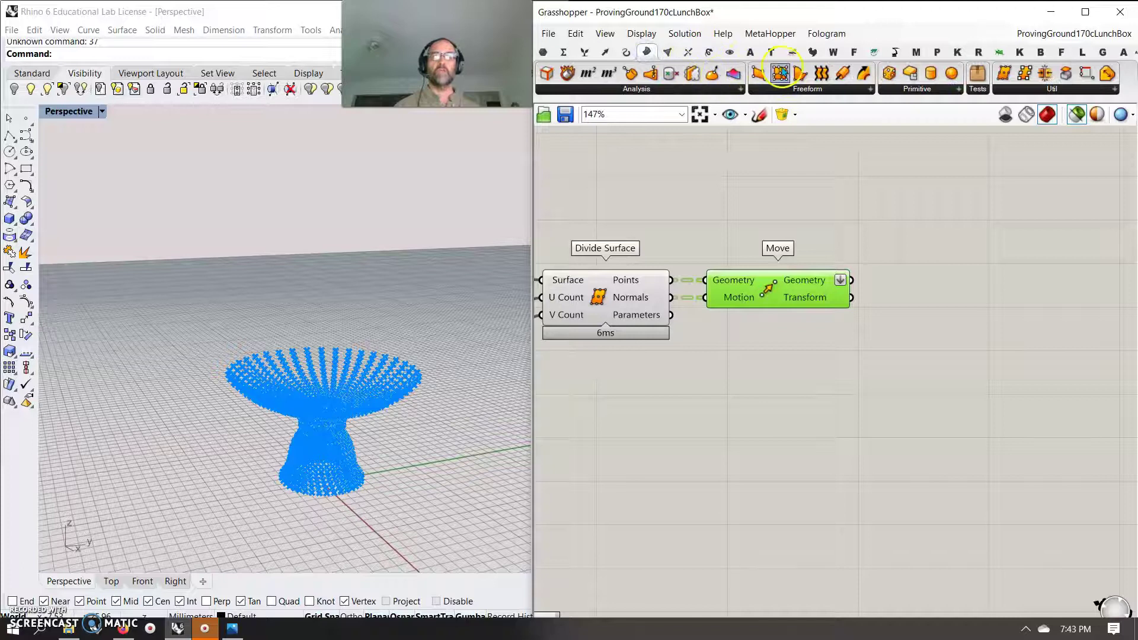
drag(781, 73, 944, 303)
drag(852, 280, 950, 310)
Step: Add an Addition component and connect its Result to the U Count input of Surface From Points
right_drag(685, 423, 760, 384)
click(563, 52)
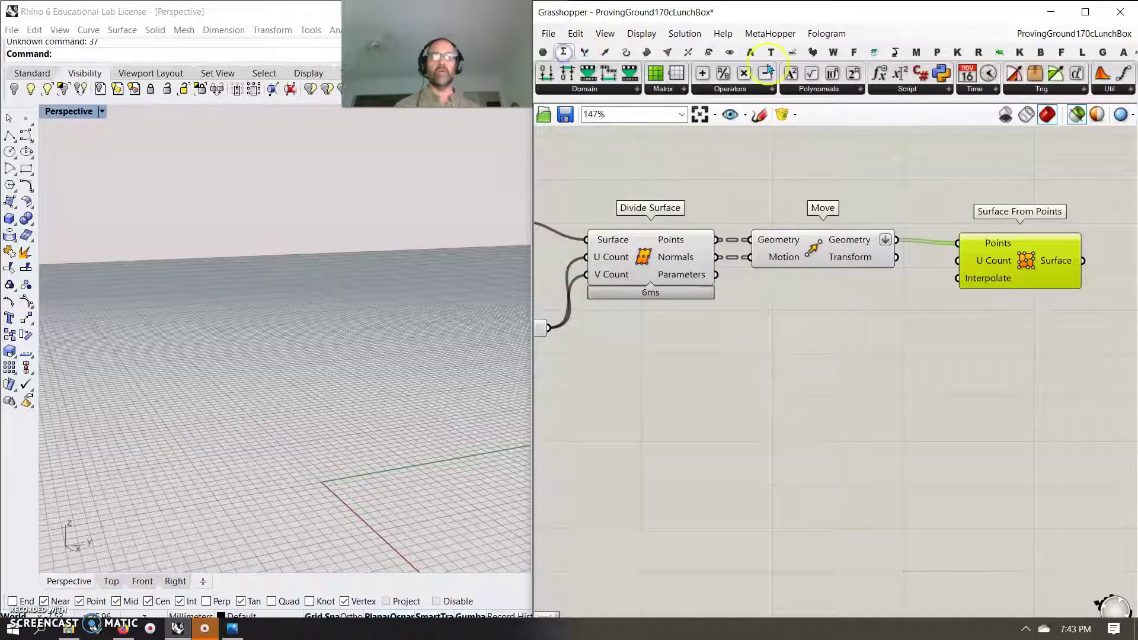
drag(702, 72, 956, 261)
Step: Connect a new panel containing 1 to Addition's B input and the number slider to its A input
double_click(745, 376)
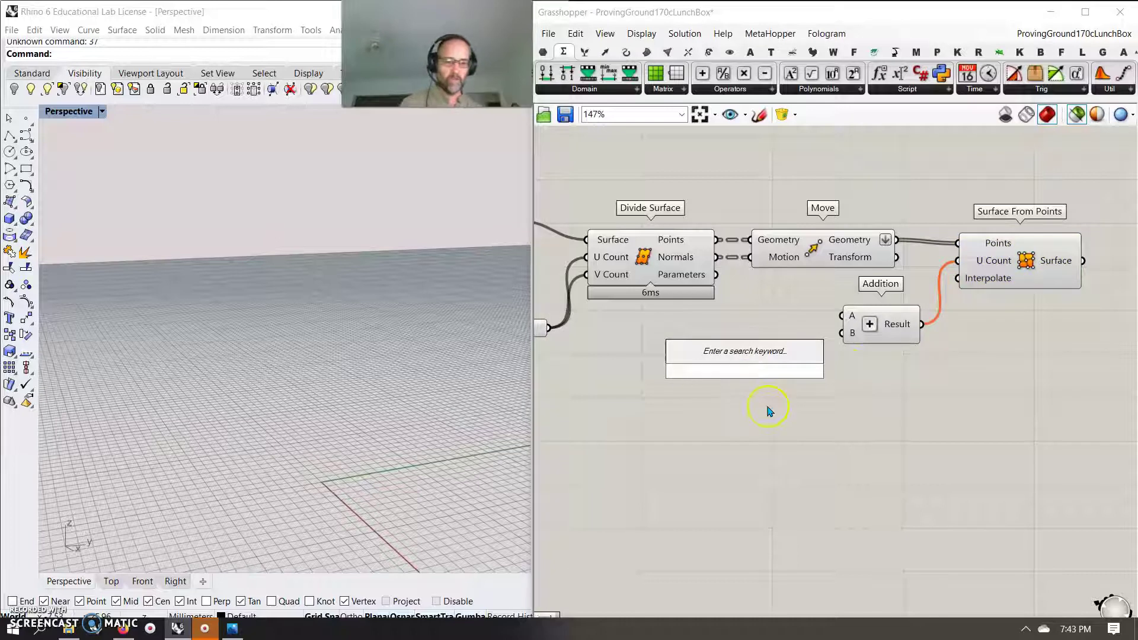
text("1)
key(Return)
drag(760, 370, 842, 332)
right_drag(721, 332, 972, 392)
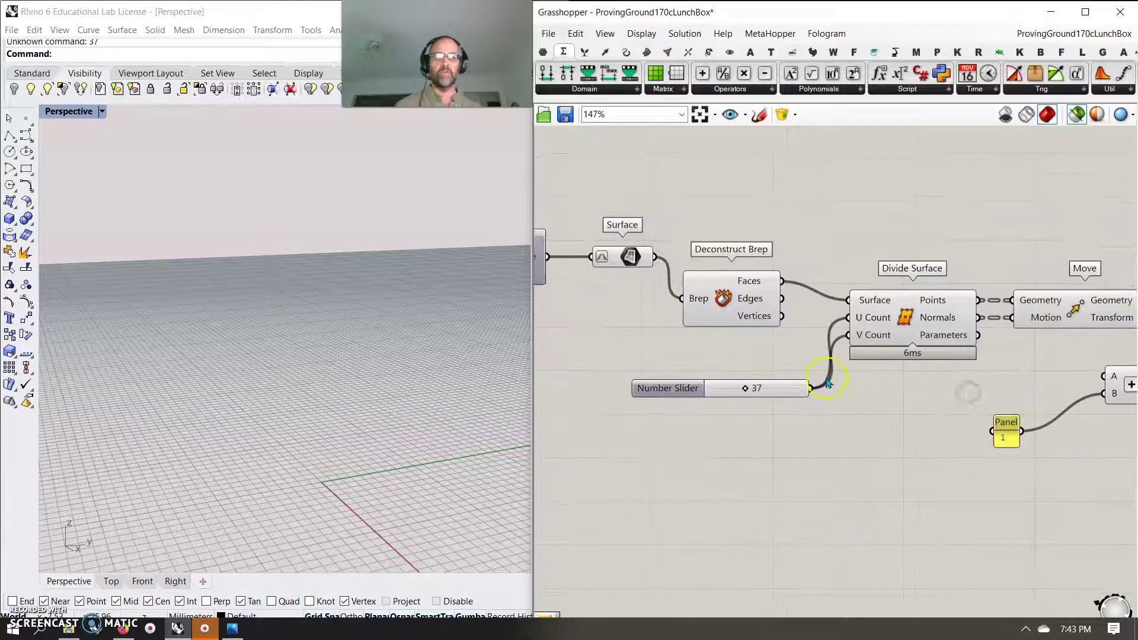
drag(828, 383, 1104, 376)
right_drag(1111, 381, 722, 354)
Step: Compare the Surface From Points result with the Divide Surface points and Deconstruct Brep geometry in the perspective view
click(908, 298)
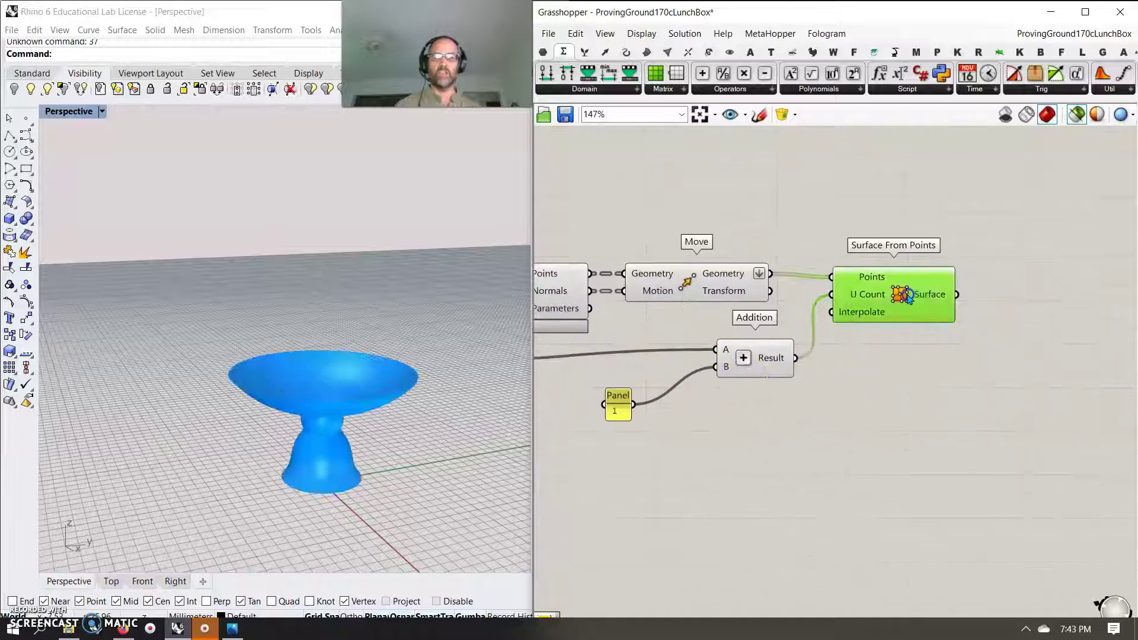
right_drag(436, 445, 510, 415)
right_drag(581, 386, 828, 406)
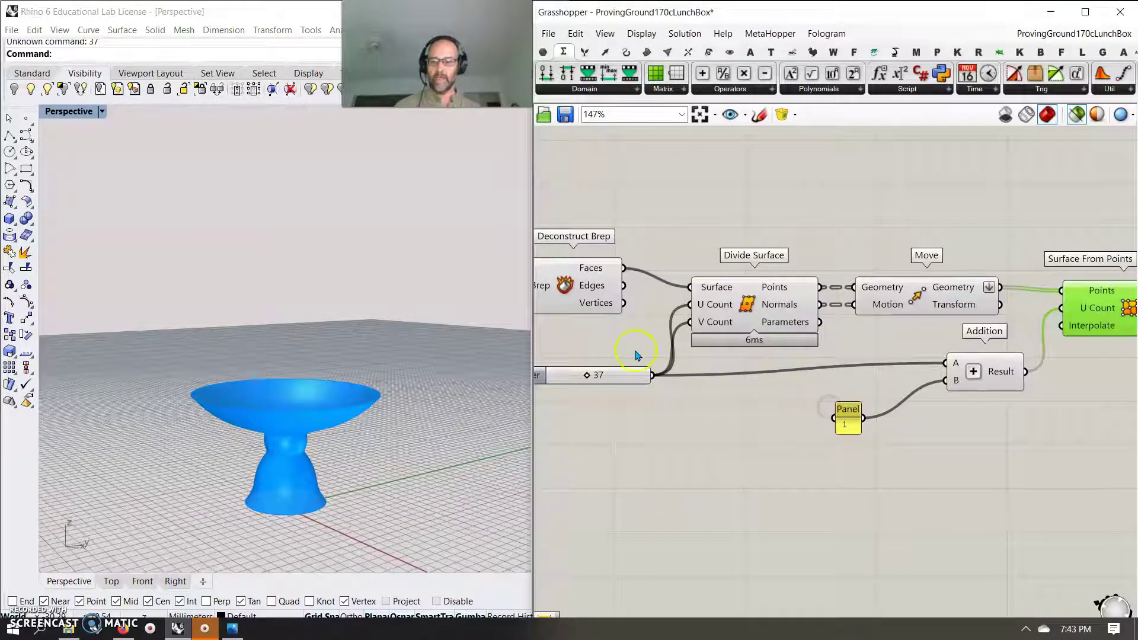
click(758, 307)
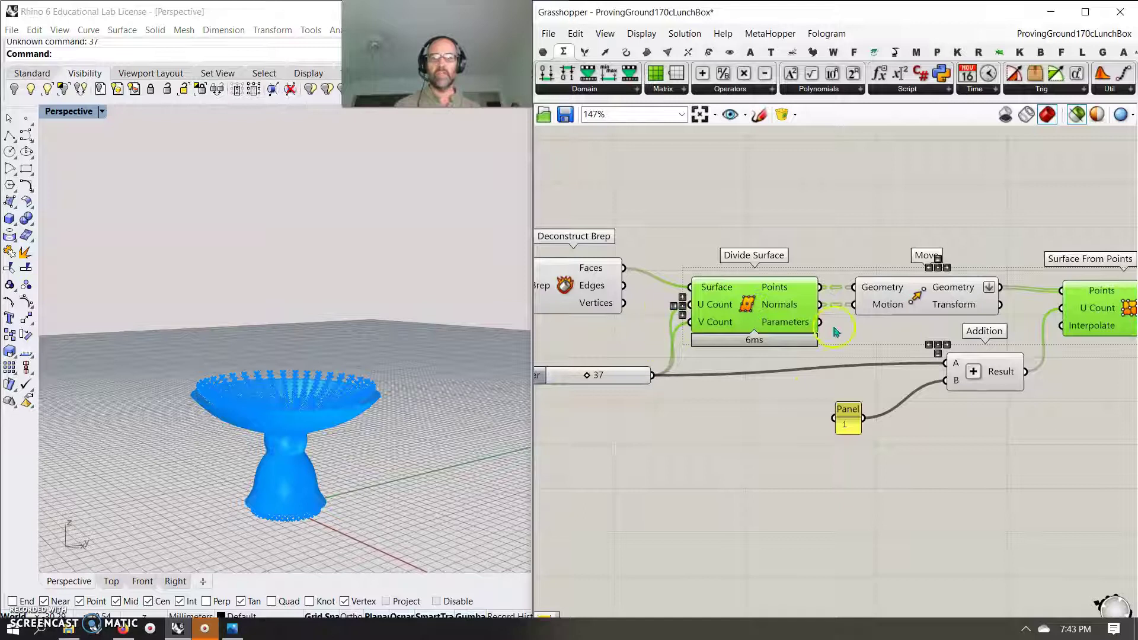
right_drag(632, 357, 749, 347)
shift+click(568, 293)
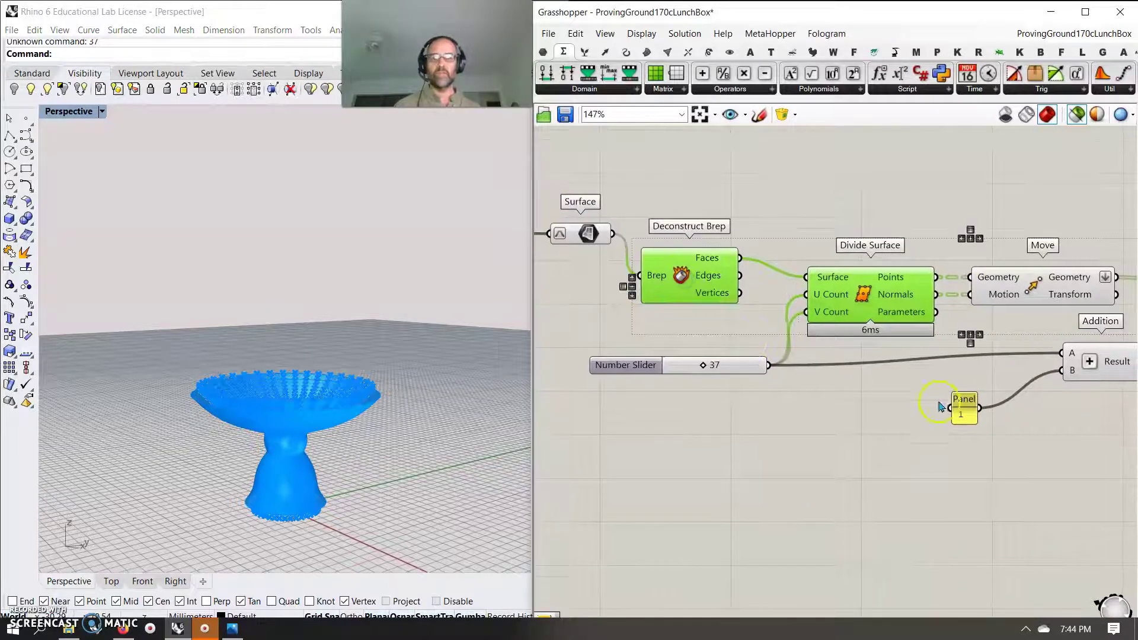
right_drag(939, 407, 707, 384)
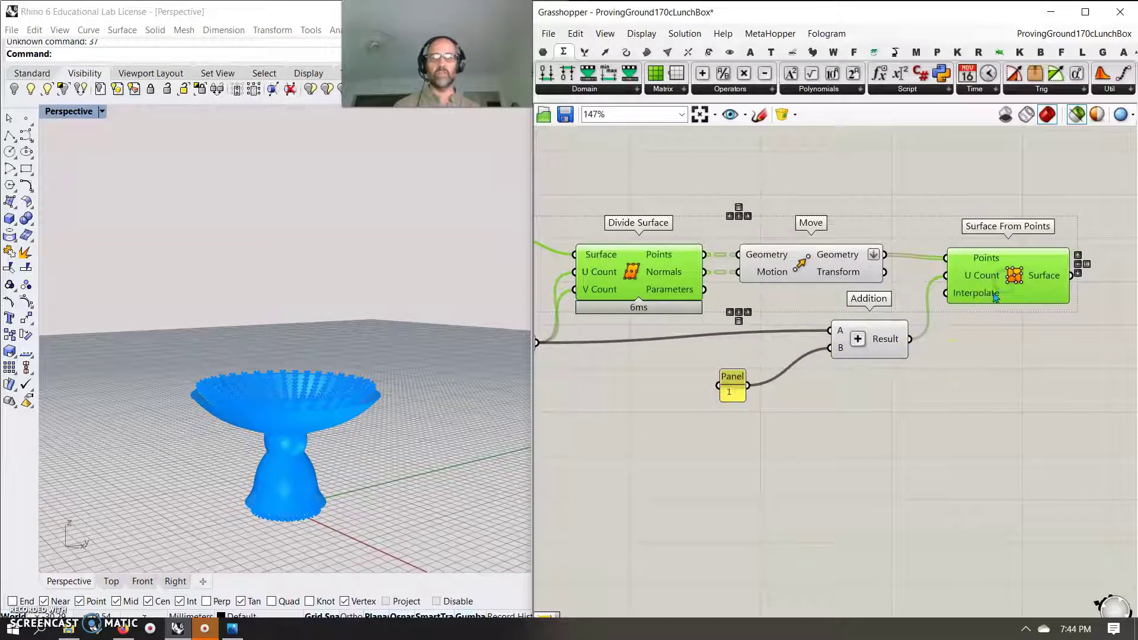
right_drag(869, 473, 942, 459)
drag(719, 288, 719, 283)
ctrl+click(710, 256)
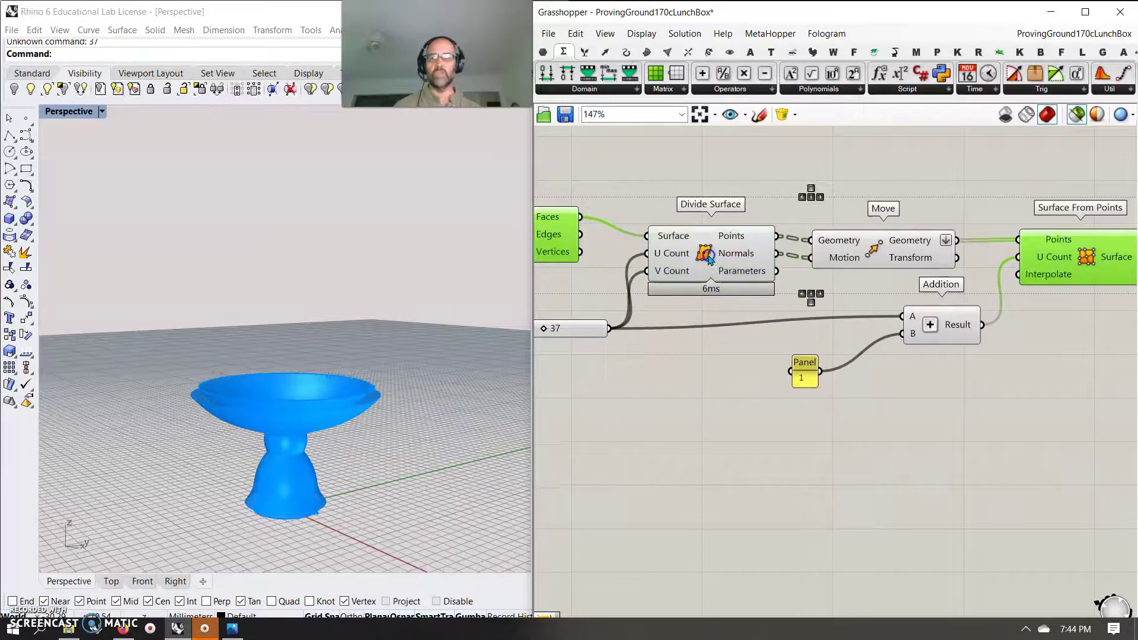
right_drag(335, 431, 300, 466)
right_drag(1023, 429, 793, 397)
right_drag(315, 409, 312, 379)
right_drag(892, 435, 781, 464)
click(746, 271)
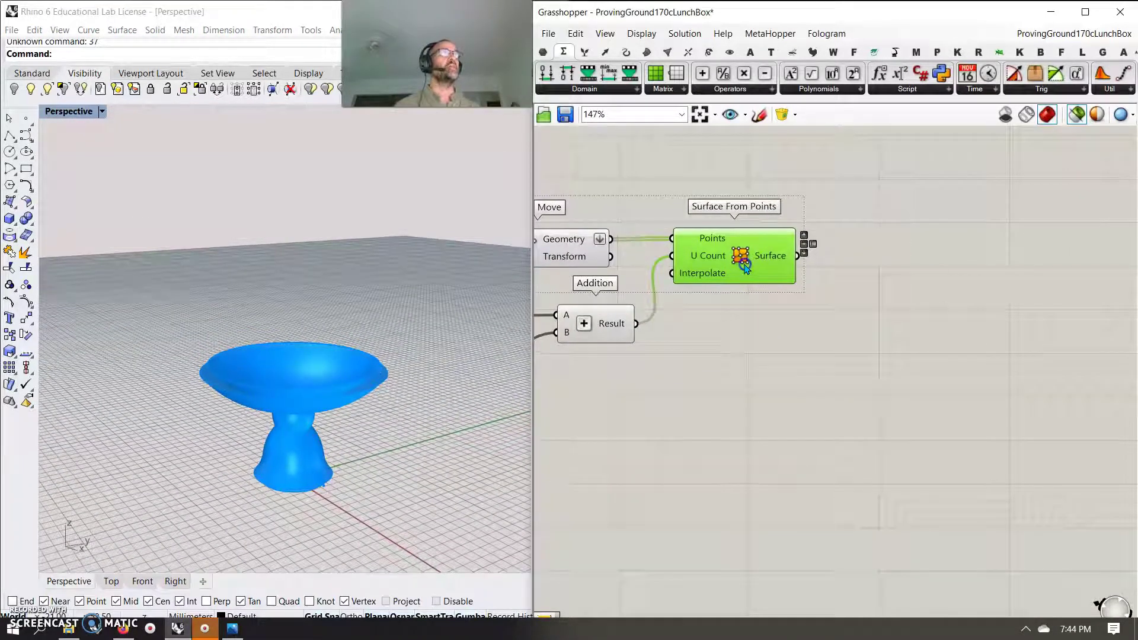
Step: Nudge the Surface From Points component and turn off the selected-objects-only preview so all component geometry is drawn
drag(744, 265, 749, 278)
click(784, 403)
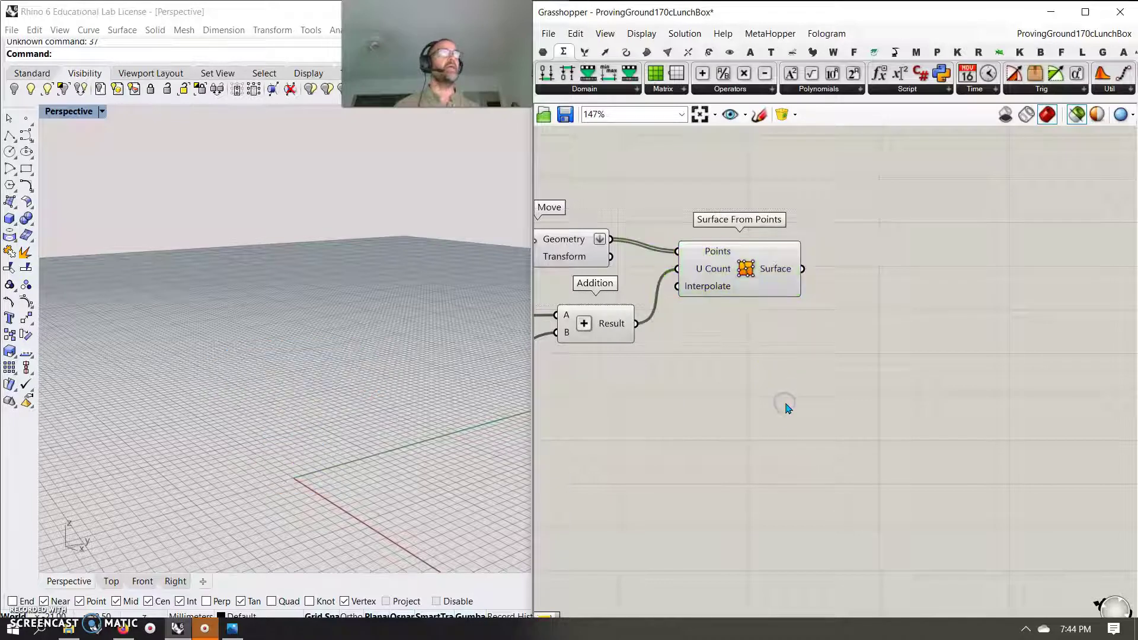
right_drag(752, 467, 912, 472)
scroll(859, 465, down, 3)
right_drag(818, 465, 928, 488)
mouse_move(537, 408)
right_down()
mouse_move(720, 413)
mouse_move(691, 419)
mouse_move(604, 364)
right_up()
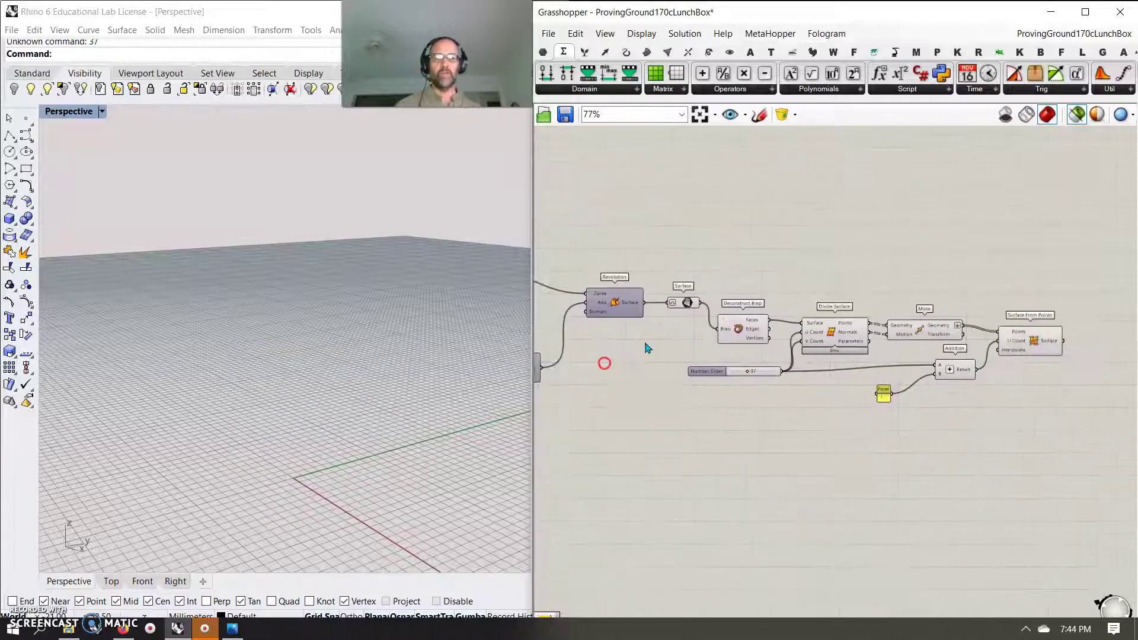
mouse_move(789, 361)
right_down()
mouse_move(722, 312)
mouse_move(698, 327)
right_up()
scroll(657, 284, up, 5)
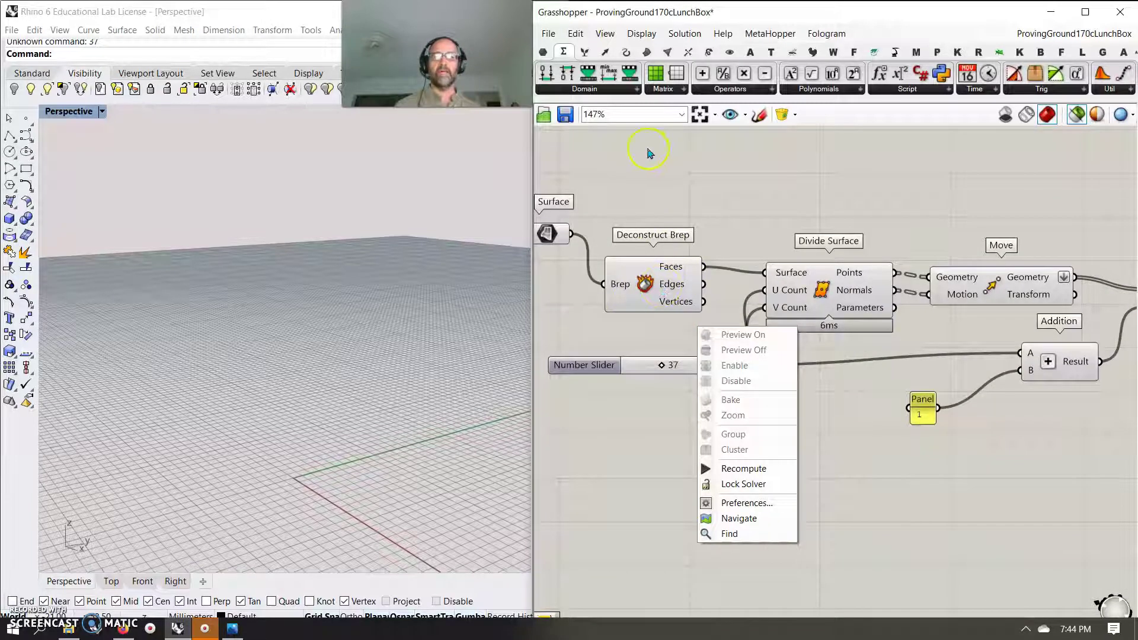
click(727, 301)
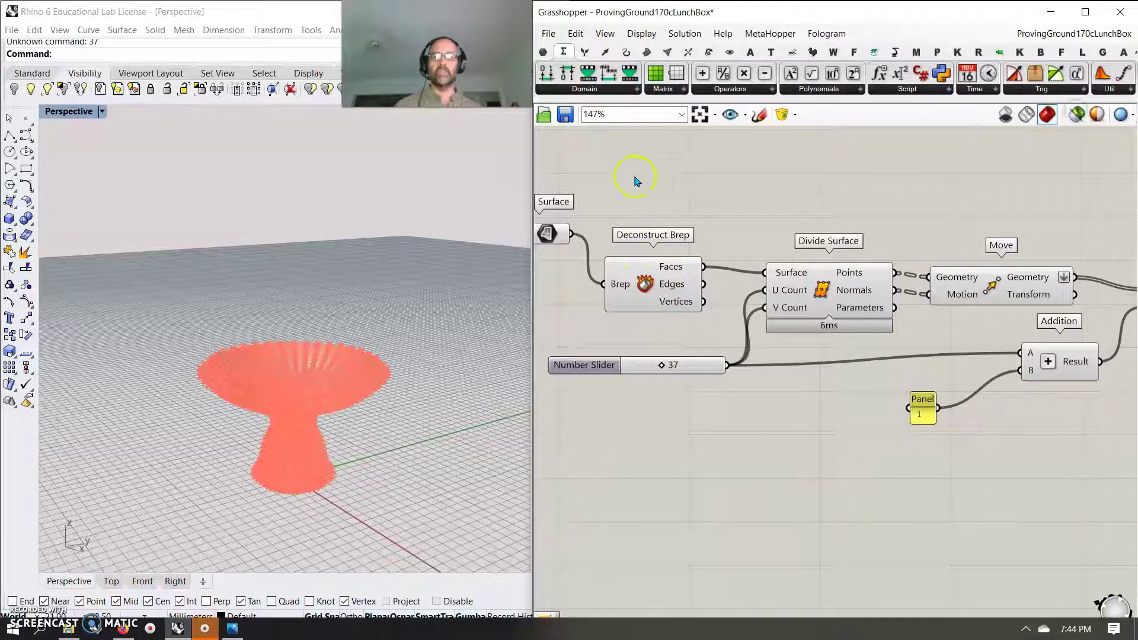
Step: Add a List Item component and connect Deconstruct Brep's Edges output to its List input
click(583, 52)
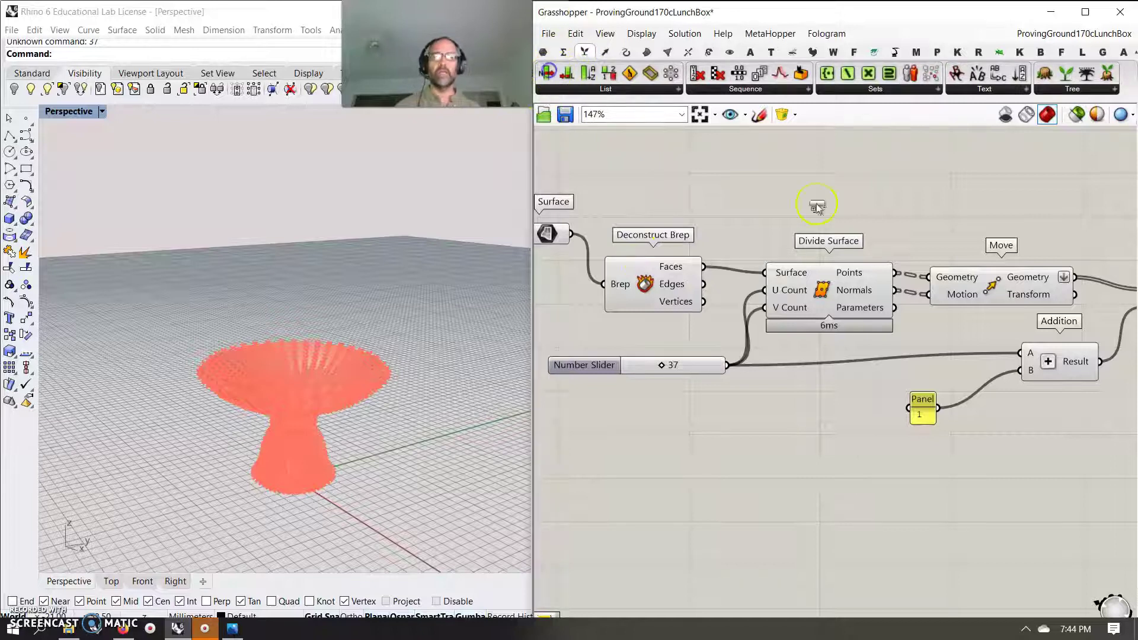
drag(817, 206, 817, 205)
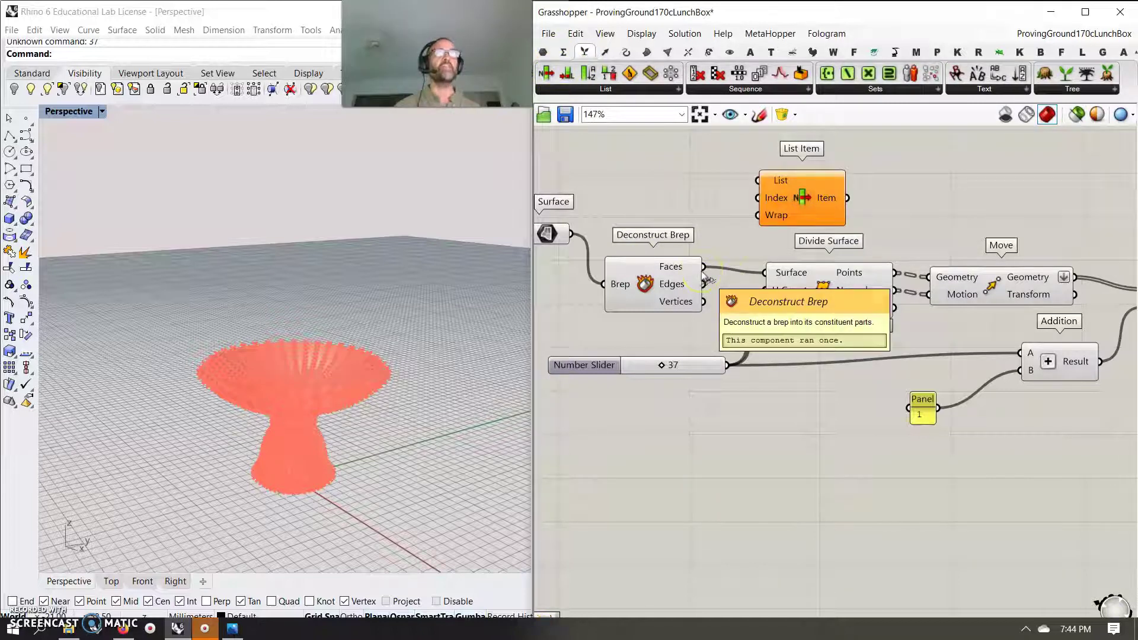
drag(703, 285, 854, 198)
Step: Move the List Item component along the canvas to a spot above and beyond Surface From Points
right_drag(230, 445, 524, 408)
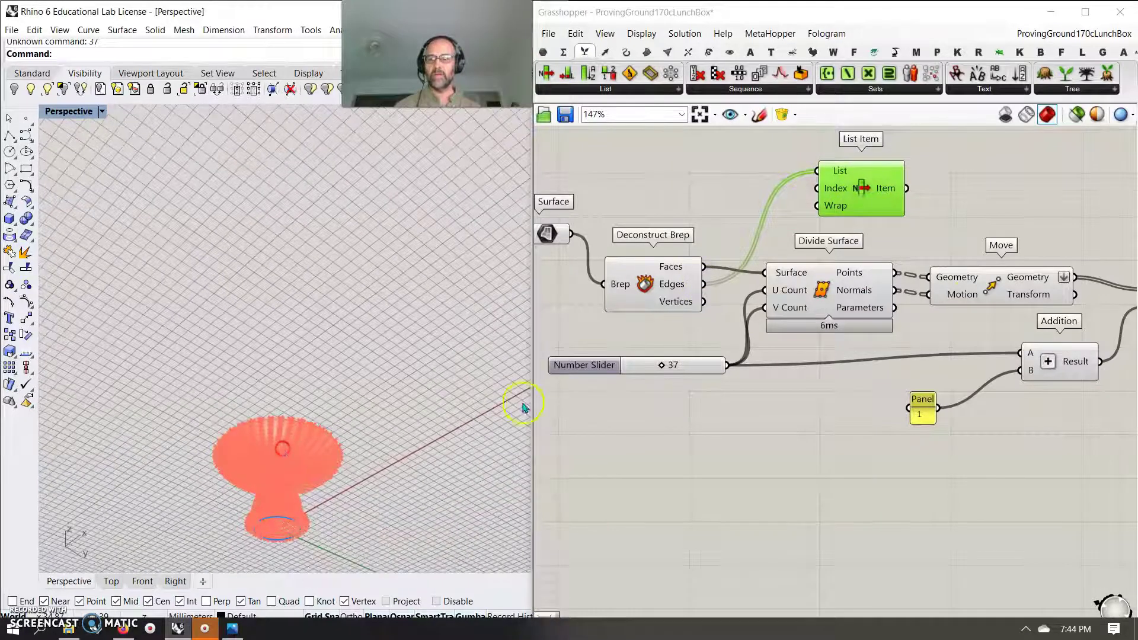
right_drag(1030, 272, 864, 341)
drag(695, 260, 1054, 265)
right_drag(1054, 265, 780, 268)
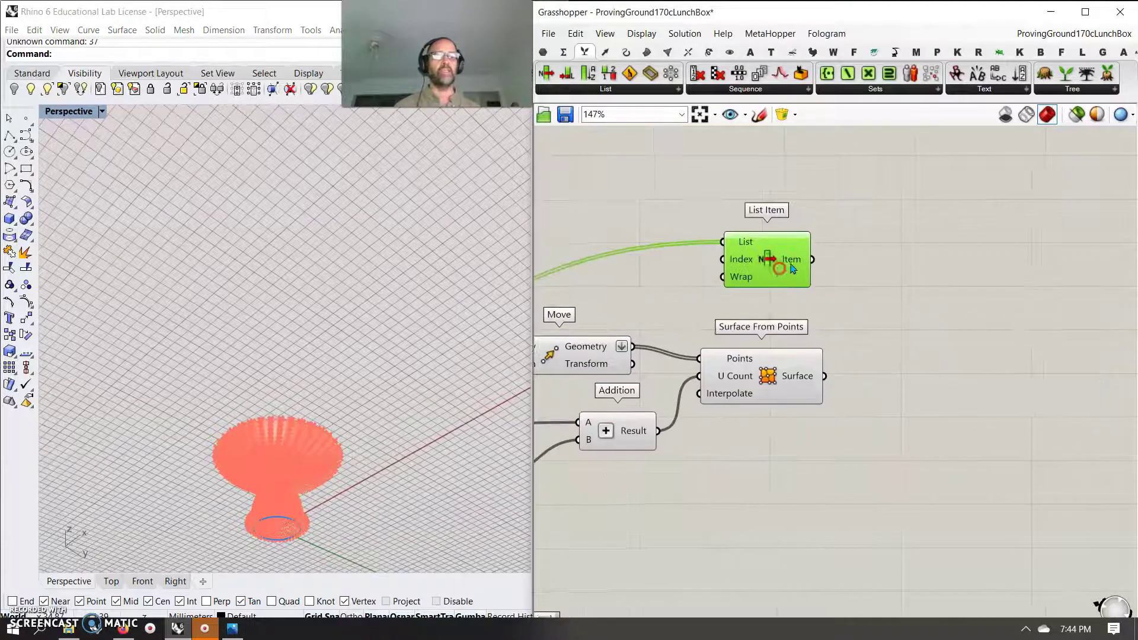
drag(774, 275, 899, 277)
Step: Examine the selected edge at the base of the vessel from a low, close-up view
right_drag(312, 457, 309, 470)
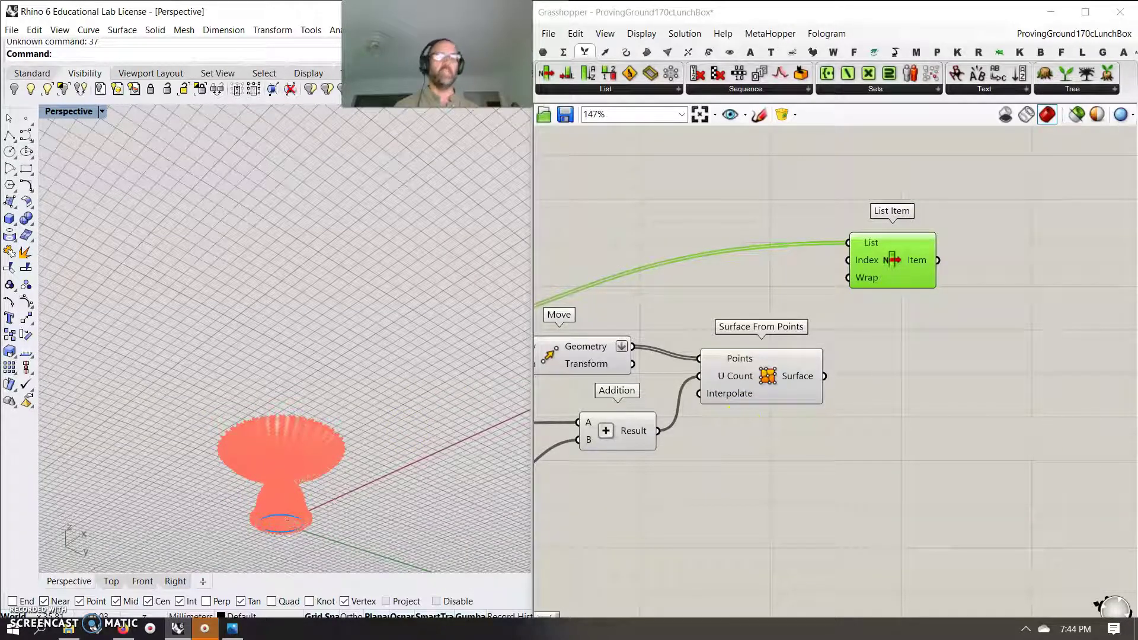
right_drag(770, 479, 821, 440)
scroll(835, 418, down, 2)
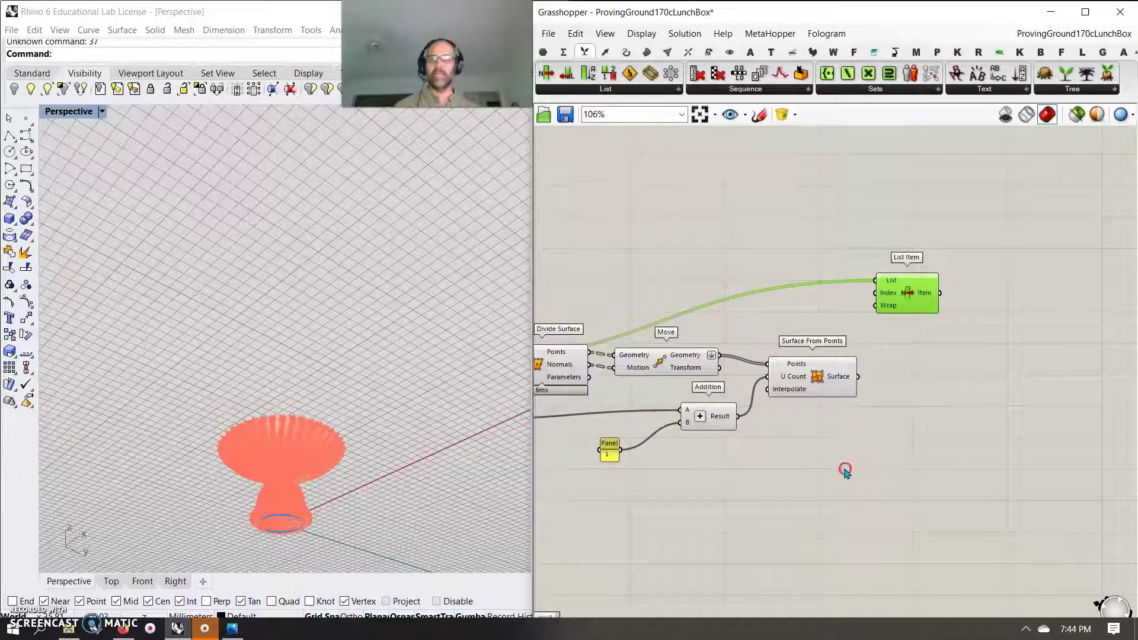
right_drag(844, 472, 846, 465)
scroll(268, 541, up, 3)
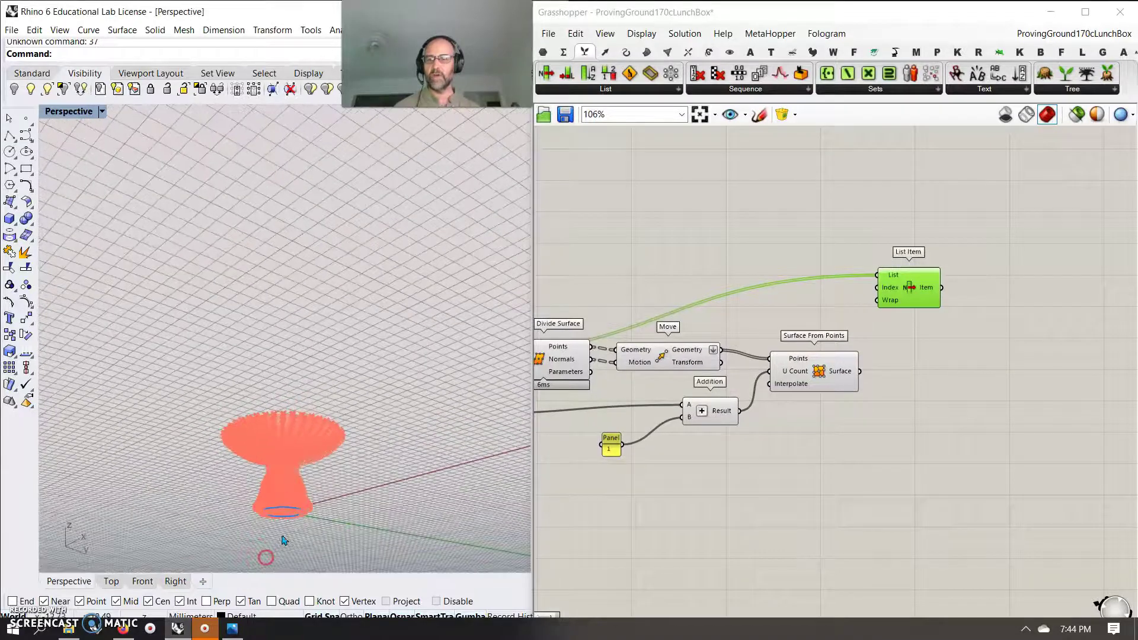
scroll(290, 528, up, 4)
mouse_move(289, 522)
right_down()
mouse_move(283, 562)
mouse_move(285, 540)
right_up()
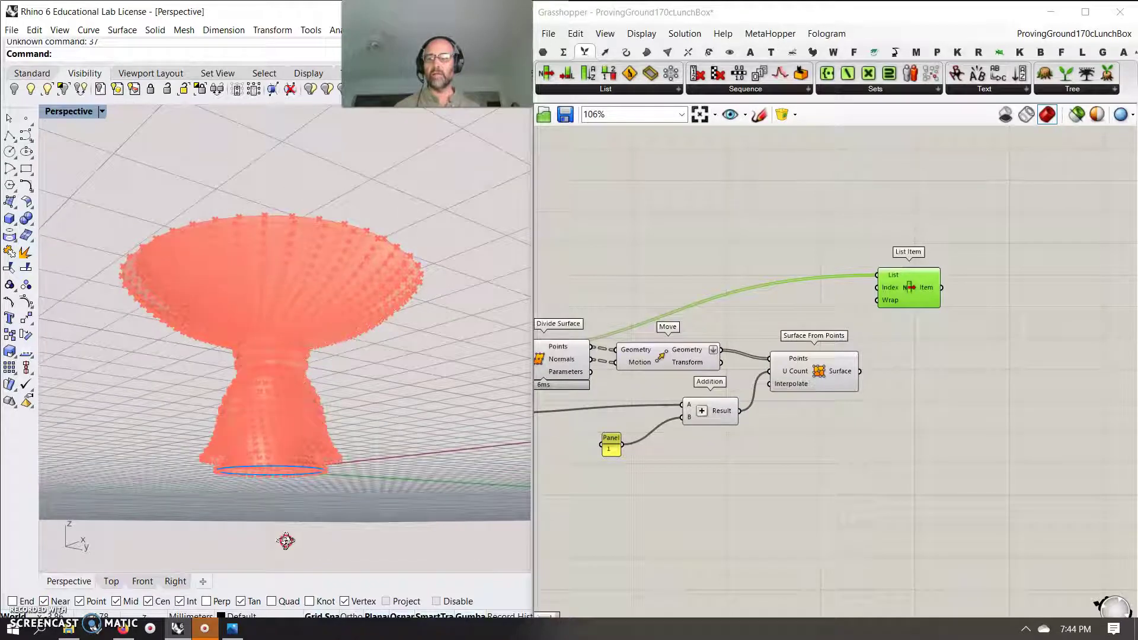
Step: Duplicate the List Item component below the original and connect Surface From Points' Surface output to the copy's List input
right_drag(811, 451, 856, 439)
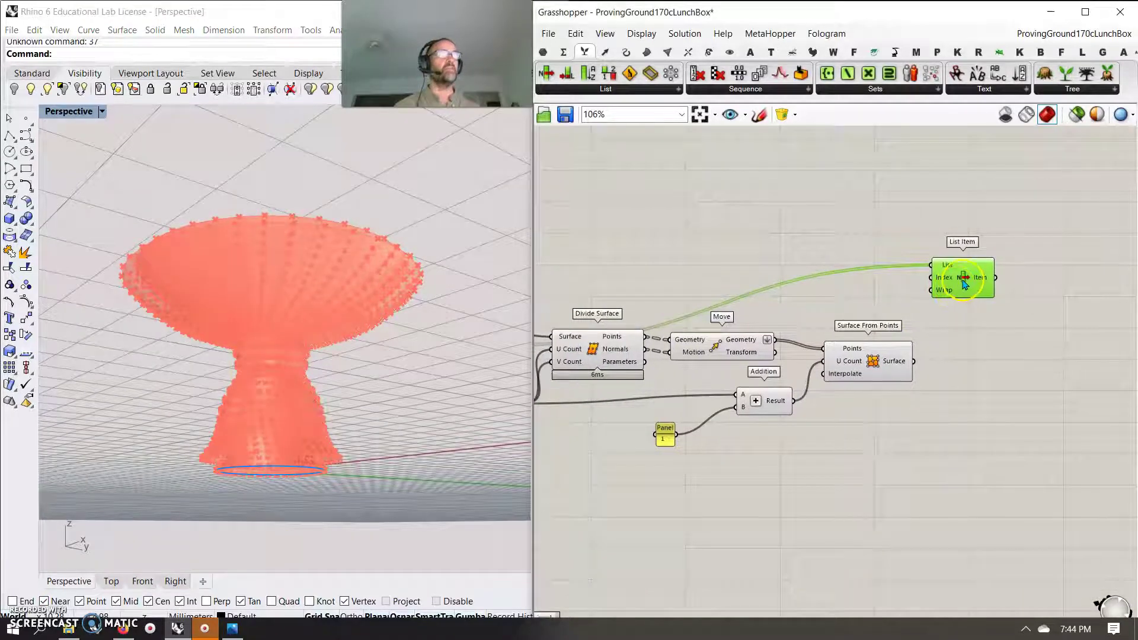
drag(964, 285, 982, 261)
click(981, 260)
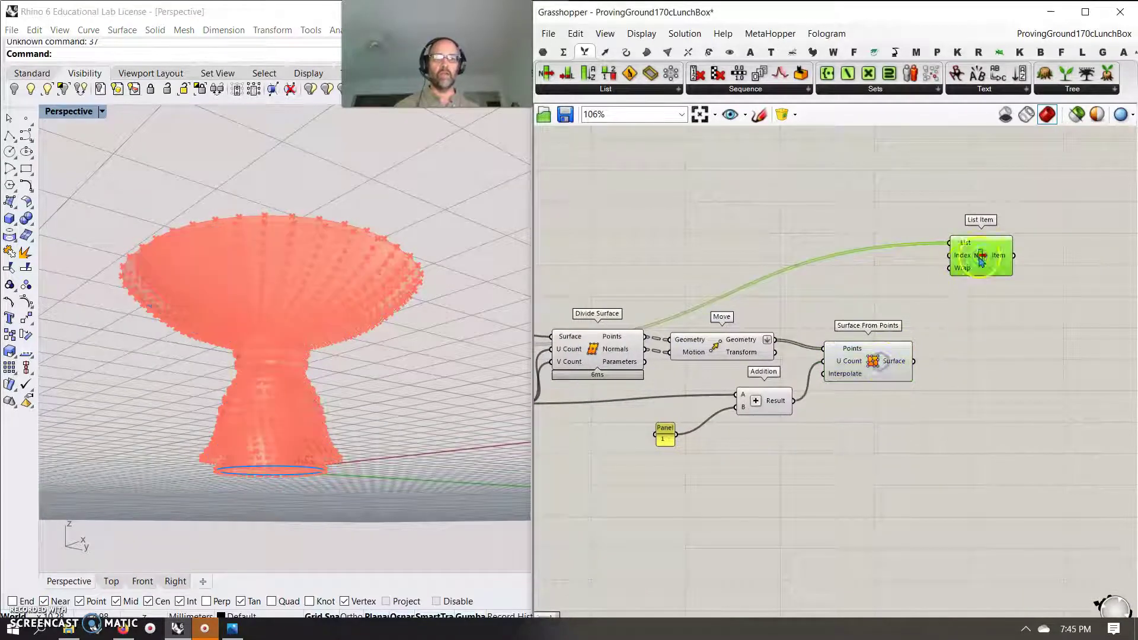
key(ctrl+v)
drag(975, 266, 982, 332)
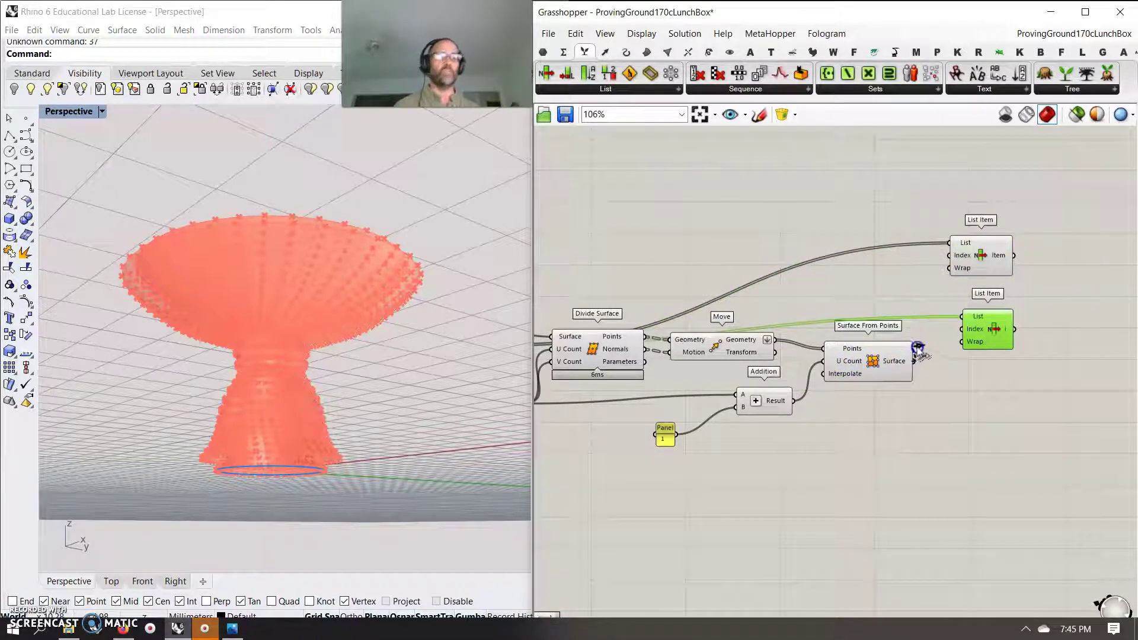
Step: Add a panel containing 2 and connect it to the Index input of the upper List Item
click(846, 273)
double_click(846, 277)
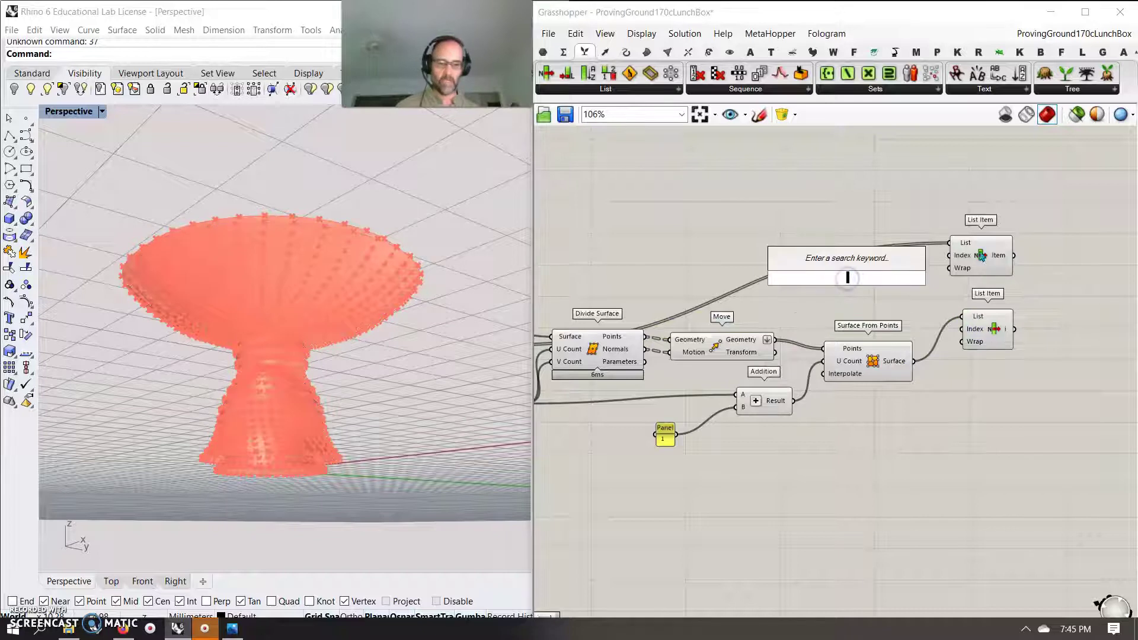
text("2)
key(Return)
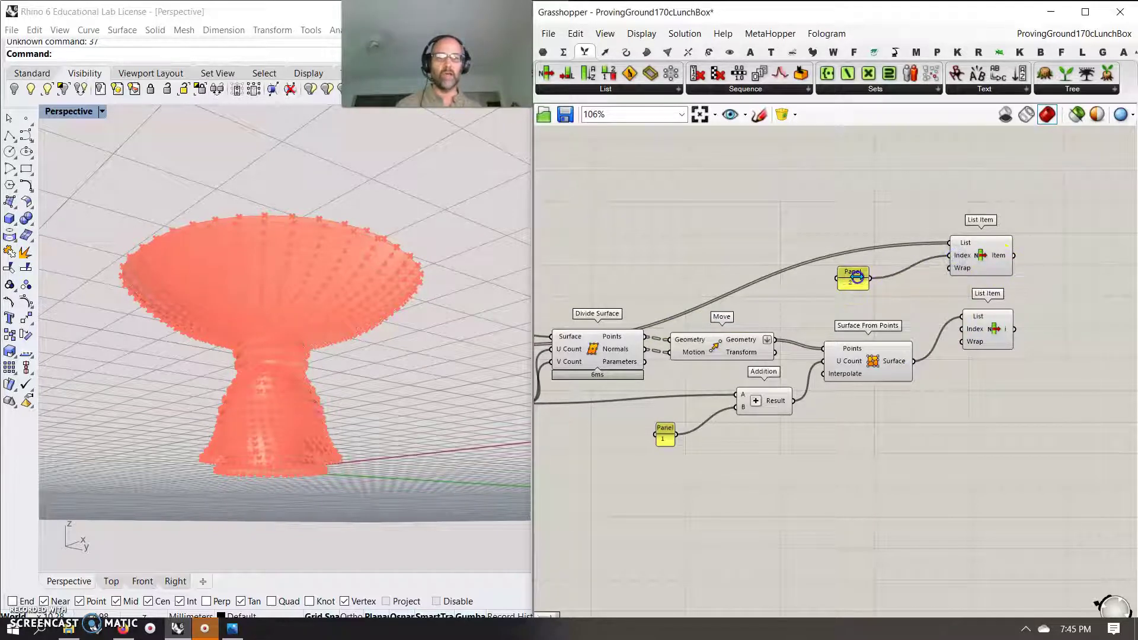
Step: Connect the panel containing 2 to the lower List Item's Index input and check the geometry selected by both List Items
drag(915, 312, 961, 329)
right_drag(437, 274, 412, 382)
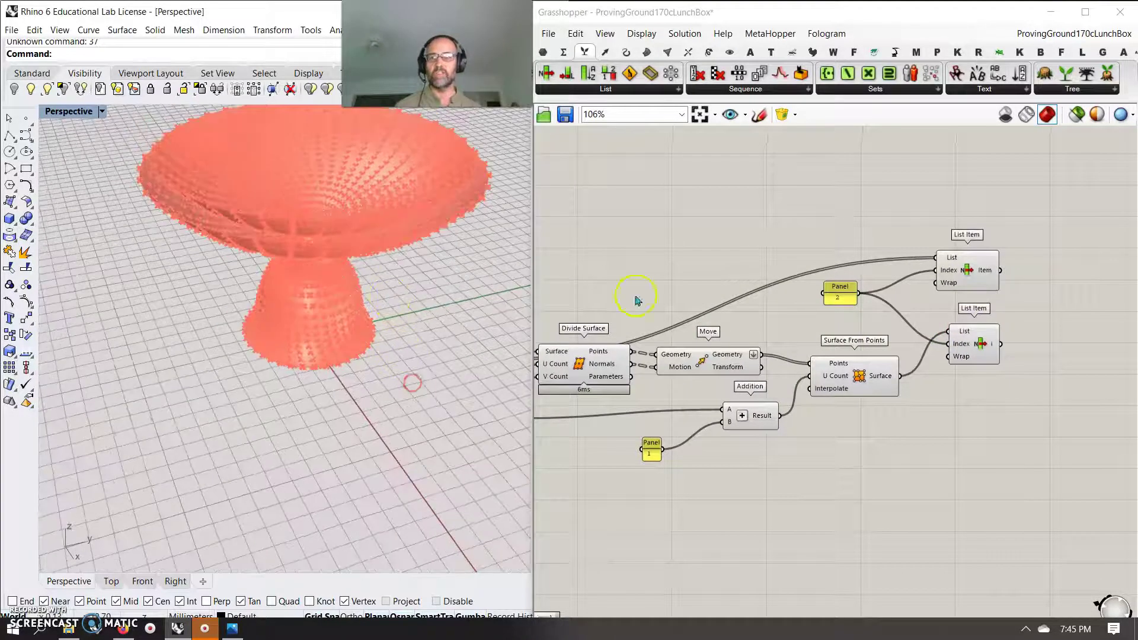
click(966, 261)
click(978, 348)
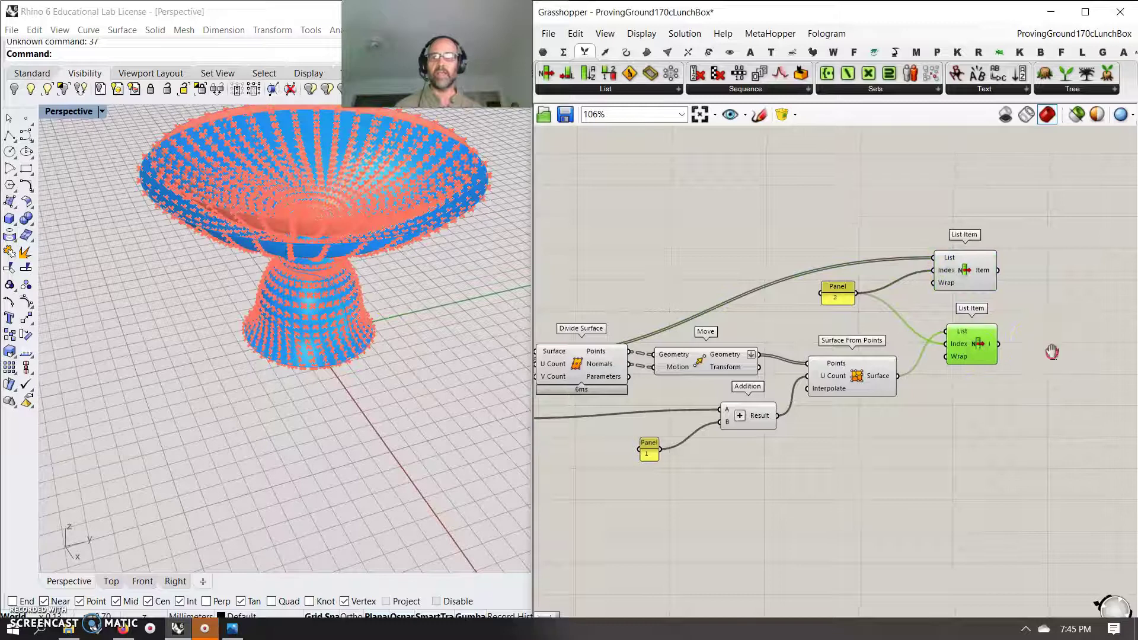
right_drag(1054, 350, 955, 355)
drag(875, 362, 883, 361)
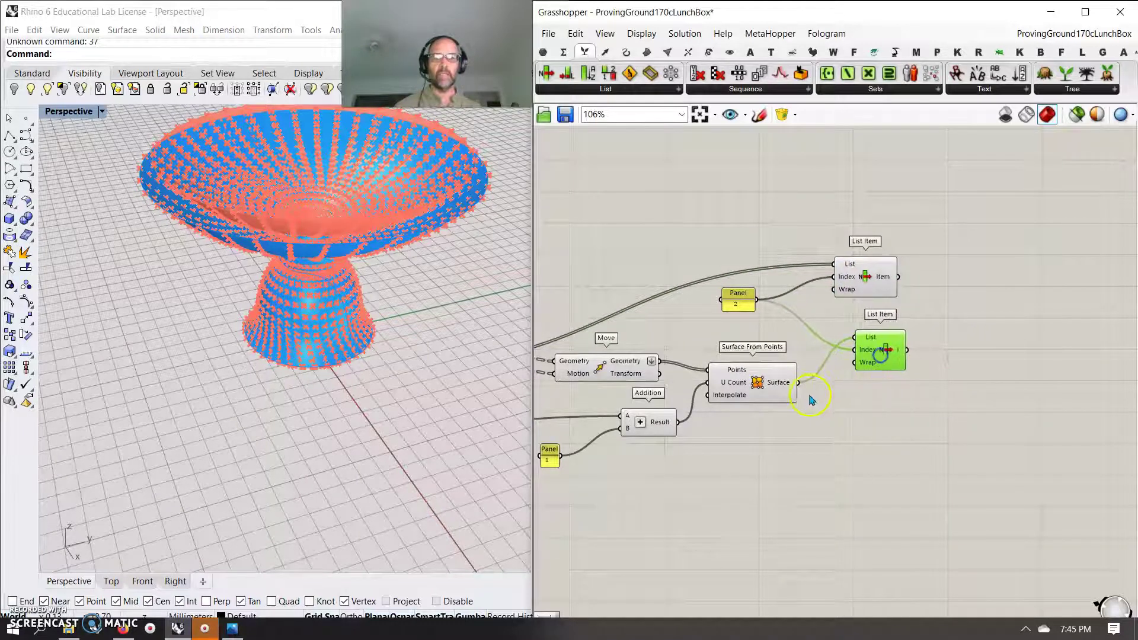
click(781, 387)
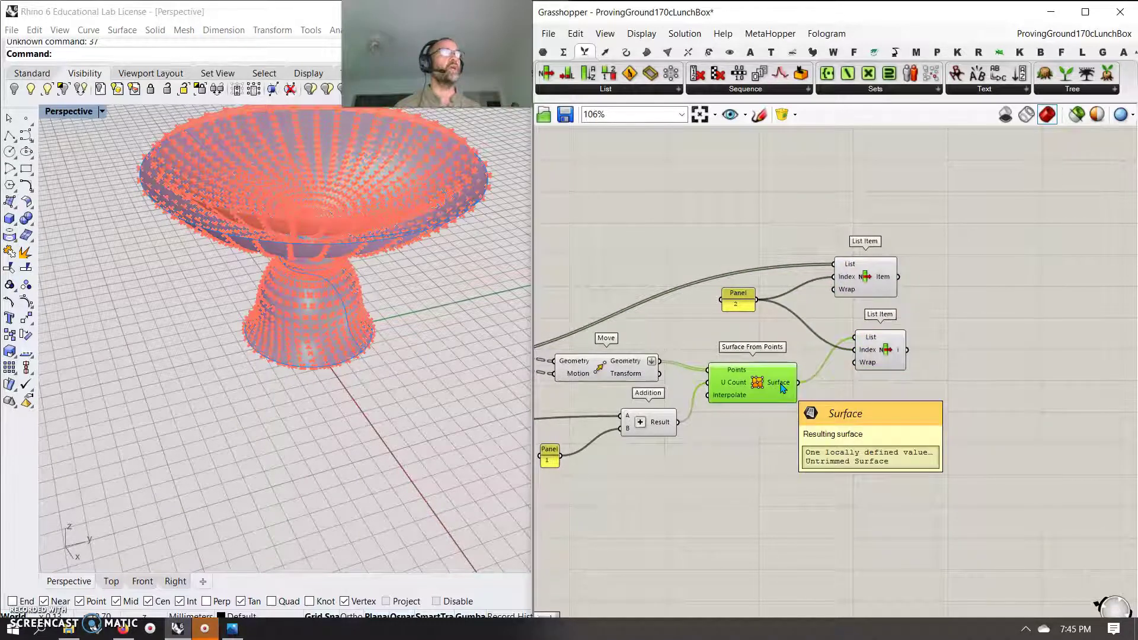
Step: Insert a Deconstruct Brep between Surface From Points and the lower List Item, feeding its Edges output into the List input
drag(879, 355, 982, 351)
drag(867, 281, 1008, 264)
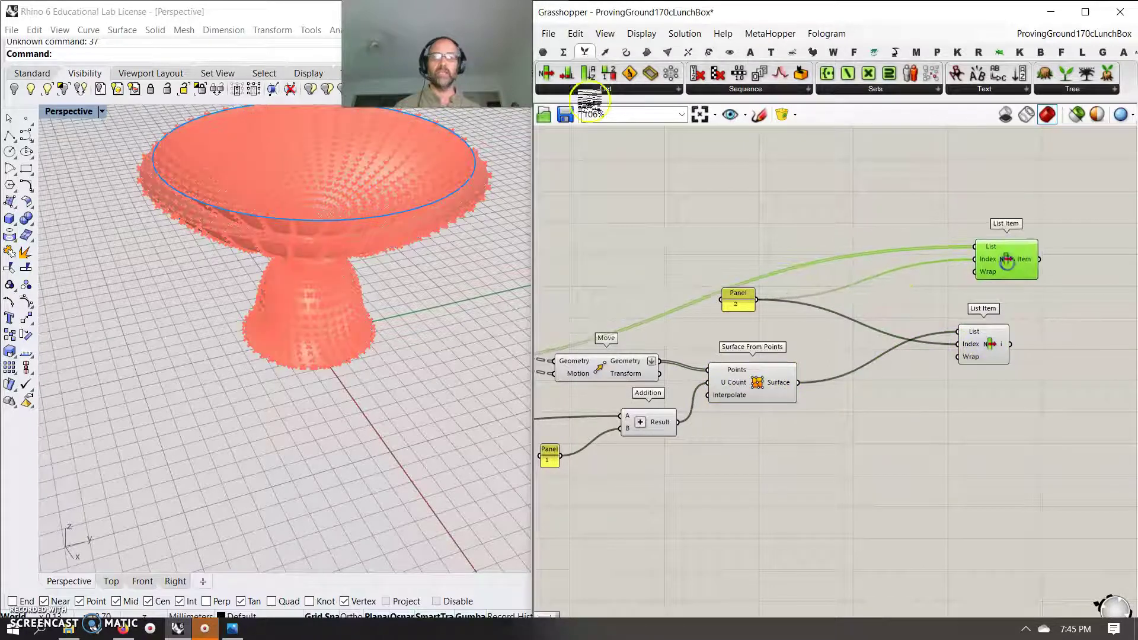
click(646, 52)
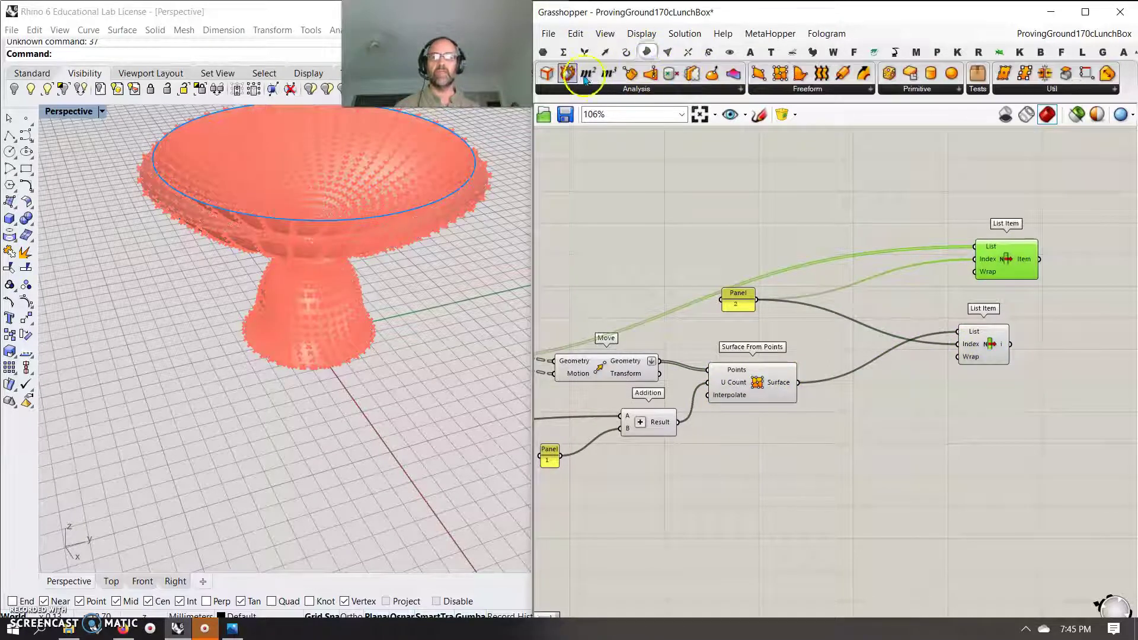
drag(830, 374, 830, 412)
drag(939, 354, 1016, 347)
click(1003, 259)
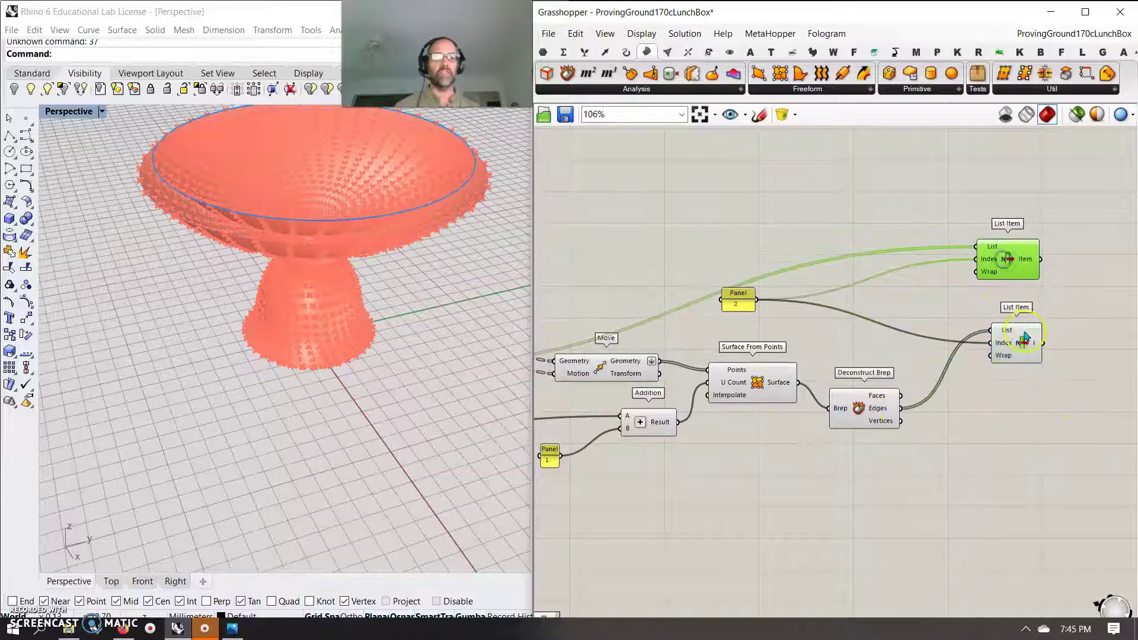
Step: Align the two List Items and add a Divide Curve component fed by the upper List Item's Item output
right_drag(1075, 441, 894, 401)
drag(851, 304, 836, 302)
drag(839, 210, 823, 214)
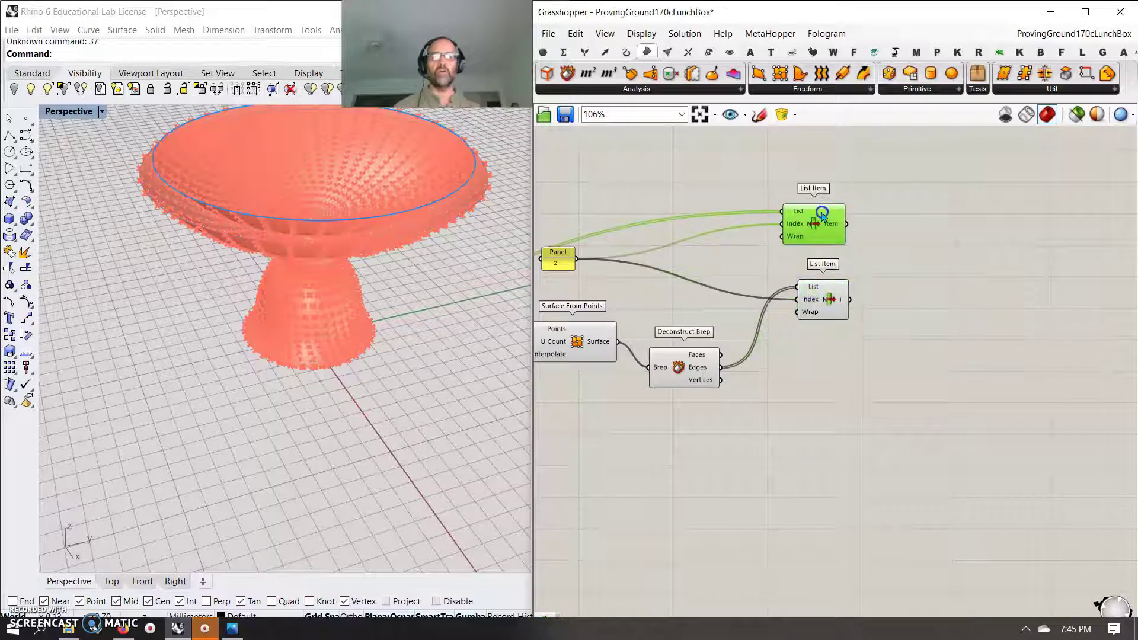
right_drag(916, 270, 877, 317)
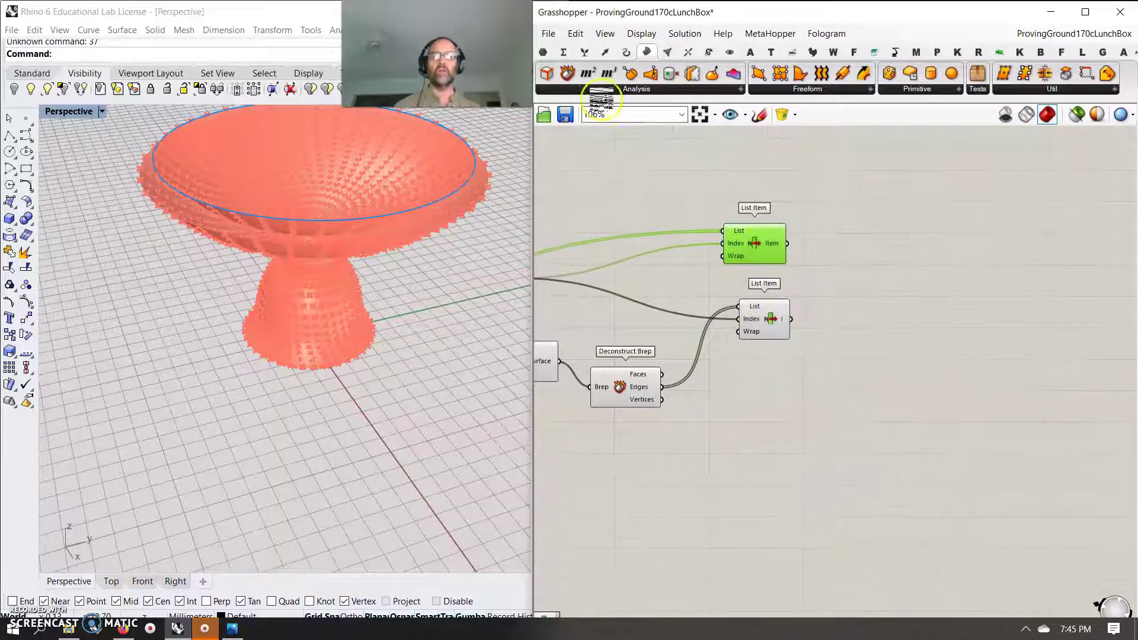
click(626, 52)
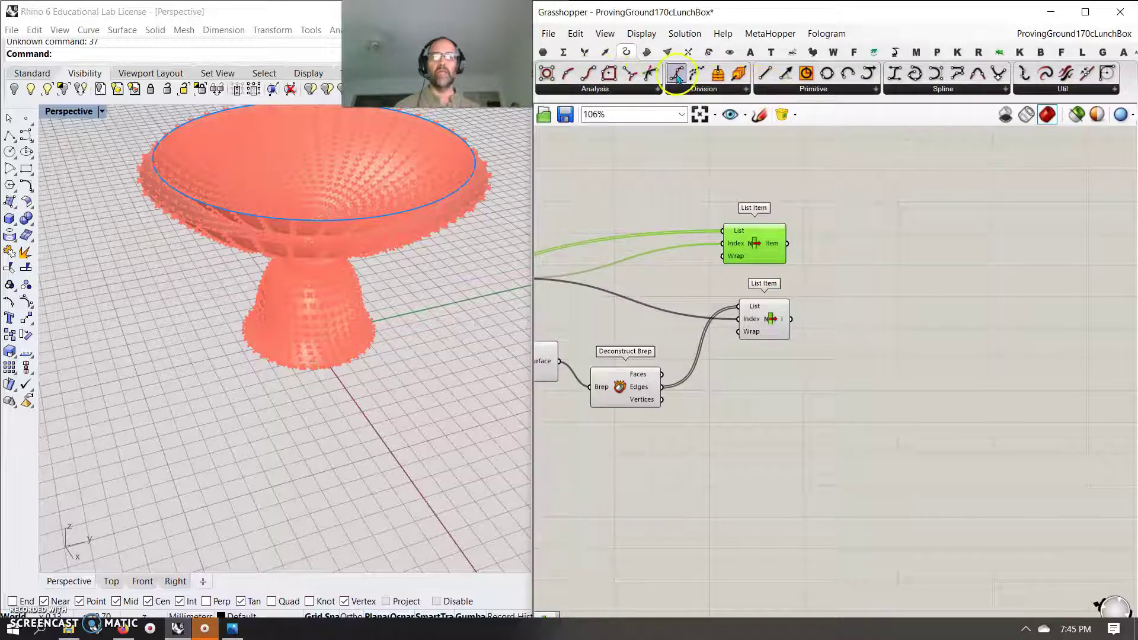
mouse_move(867, 251)
mouse_down()
mouse_move(822, 233)
mouse_move(854, 264)
mouse_up()
Step: Duplicate the Divide Curve below the original and feed its Curve input from the lower List Item
key(ctrl+c)
key(ctrl+v)
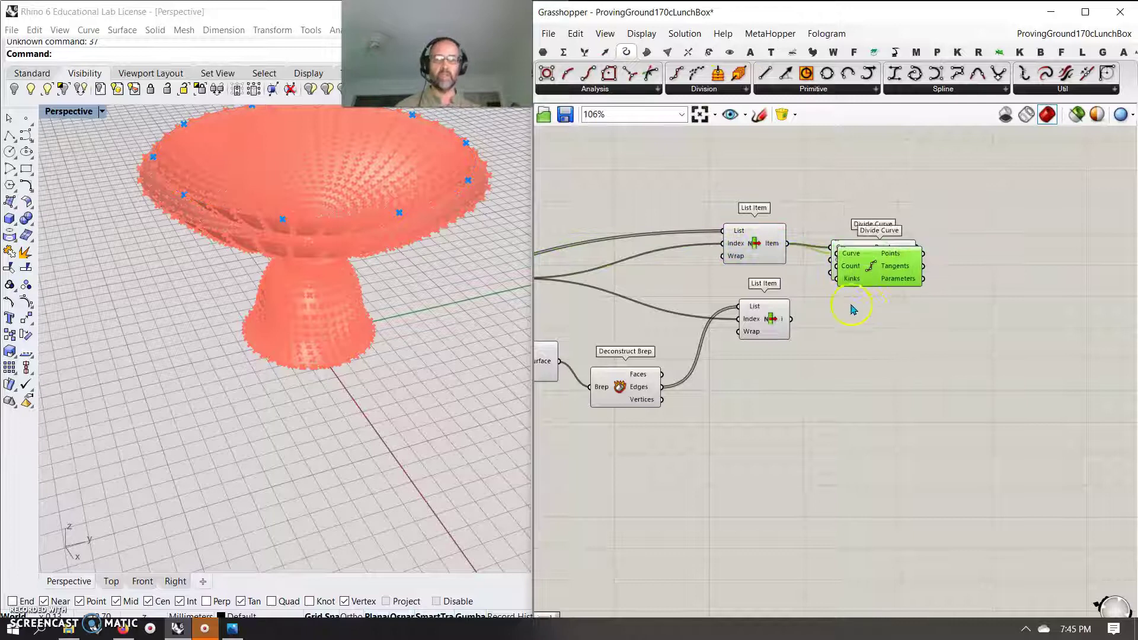
drag(852, 309, 798, 324)
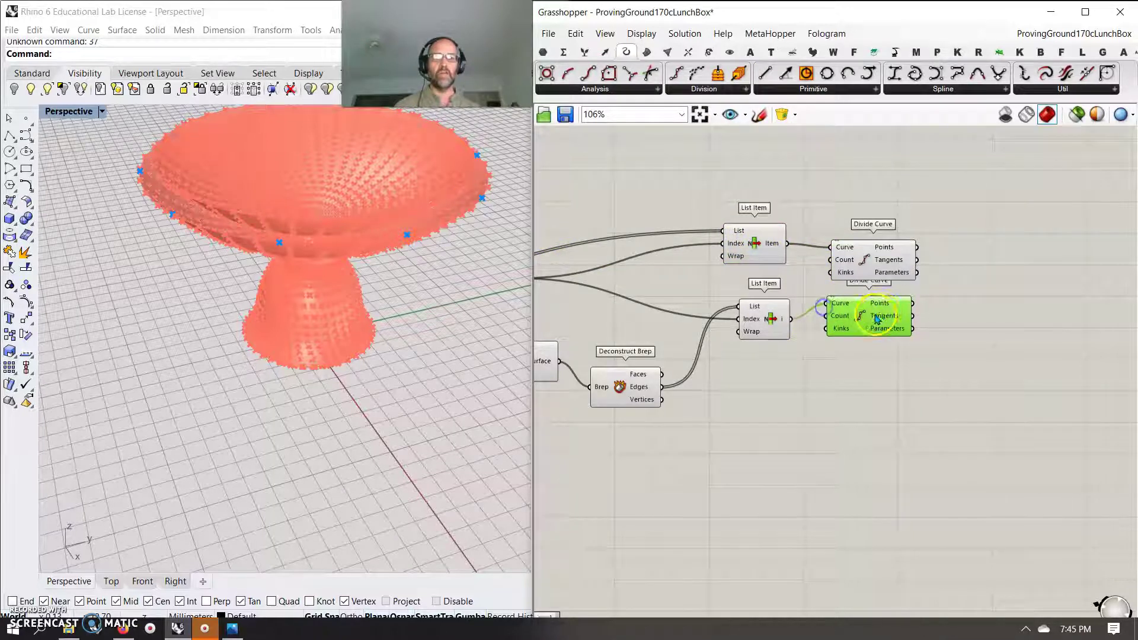
Step: Add a Line component with the upper Divide Curve's Points as Start Point and the lower one's Points as End Point
right_drag(1030, 374, 869, 320)
drag(765, 73, 827, 233)
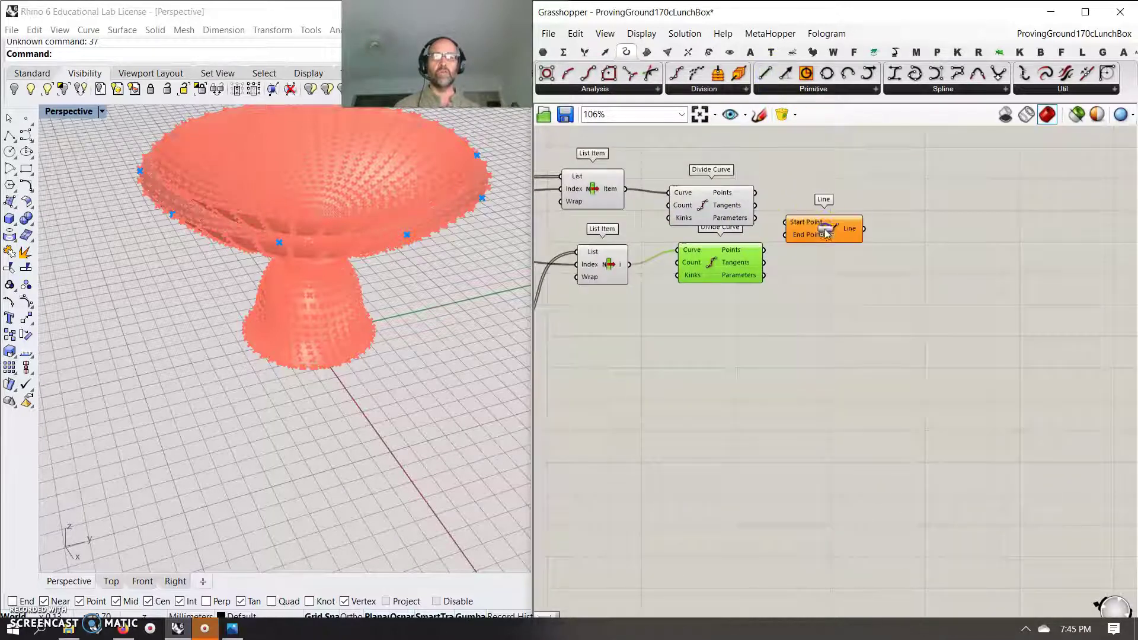
drag(765, 250, 785, 234)
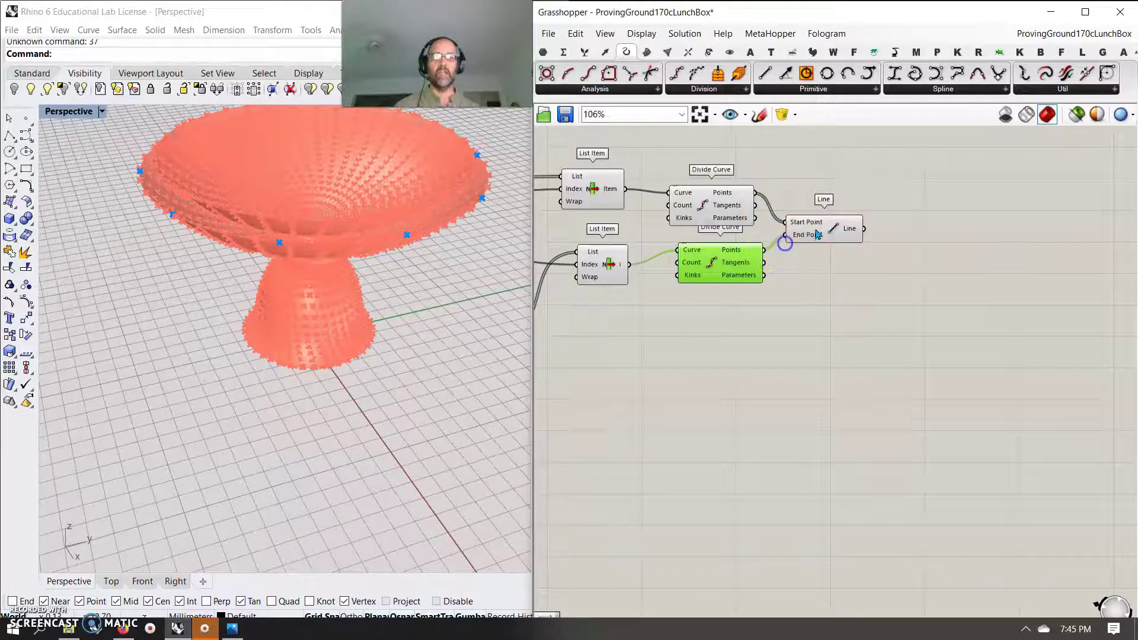
click(815, 226)
Step: Add a Network Surface component, connecting both Divide Curve Points outputs to Curves U and the Line output to Curves V
drag(634, 320, 583, 146)
right_drag(894, 314, 816, 334)
double_click(870, 295)
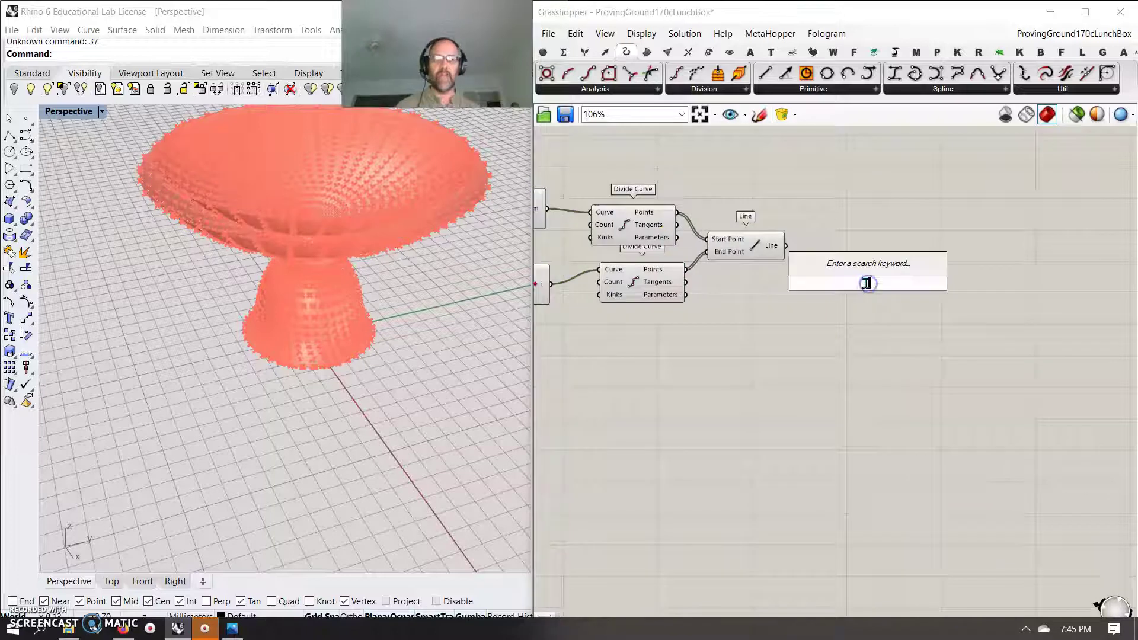
text(net)
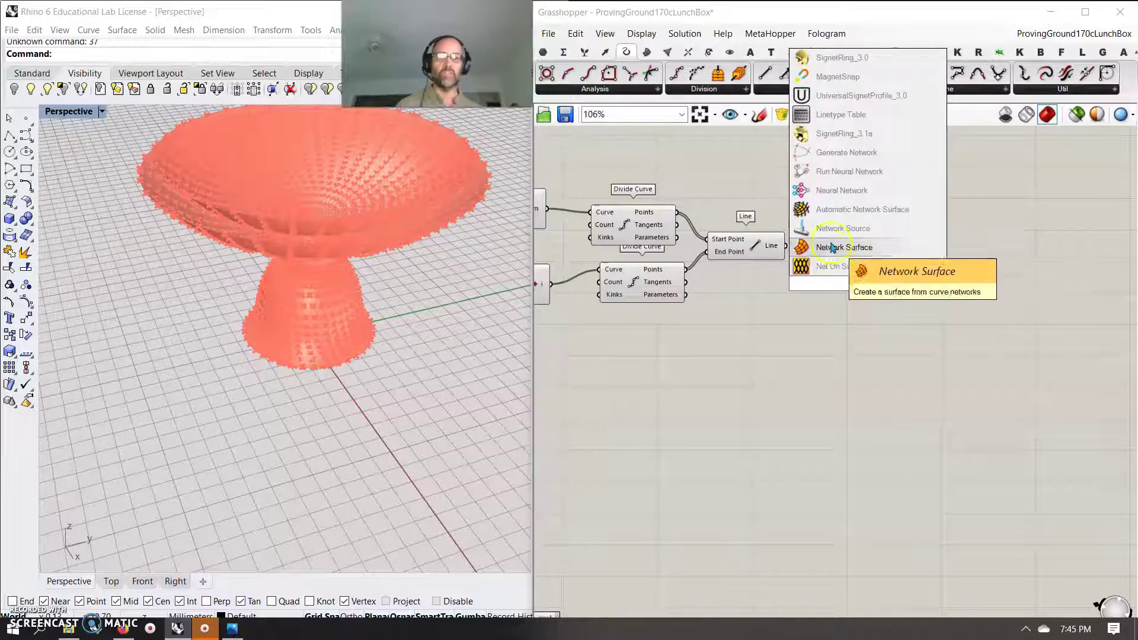
click(827, 248)
drag(861, 285, 832, 267)
drag(690, 275, 838, 268)
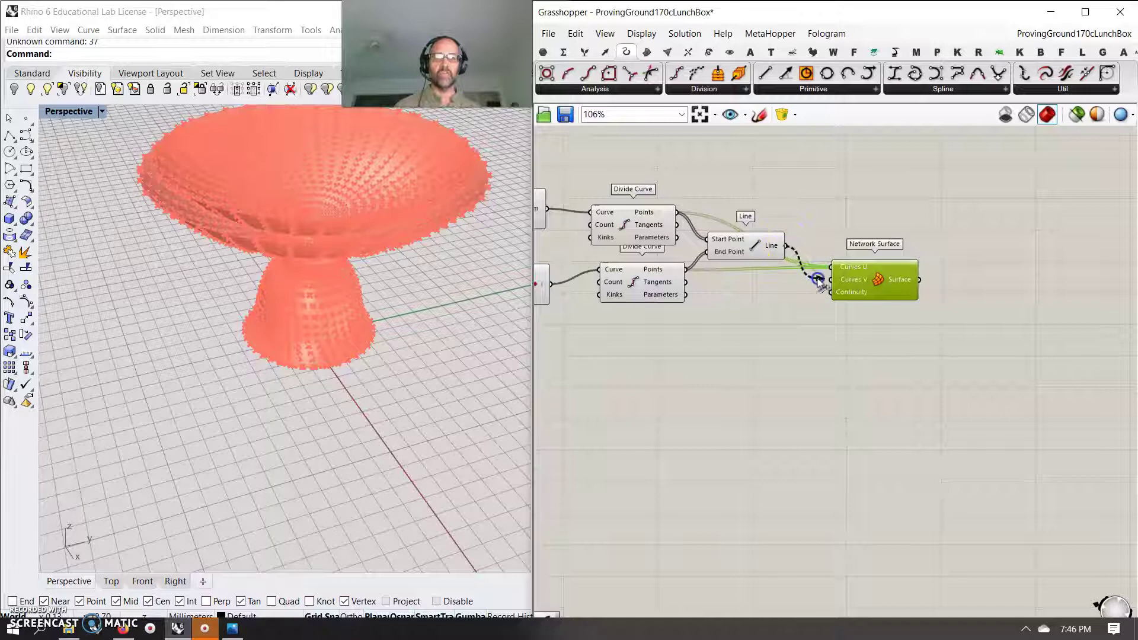
Step: Flatten the Curves U and Curves V inputs of Network Surface and move the component farther from Line
right_click(851, 274)
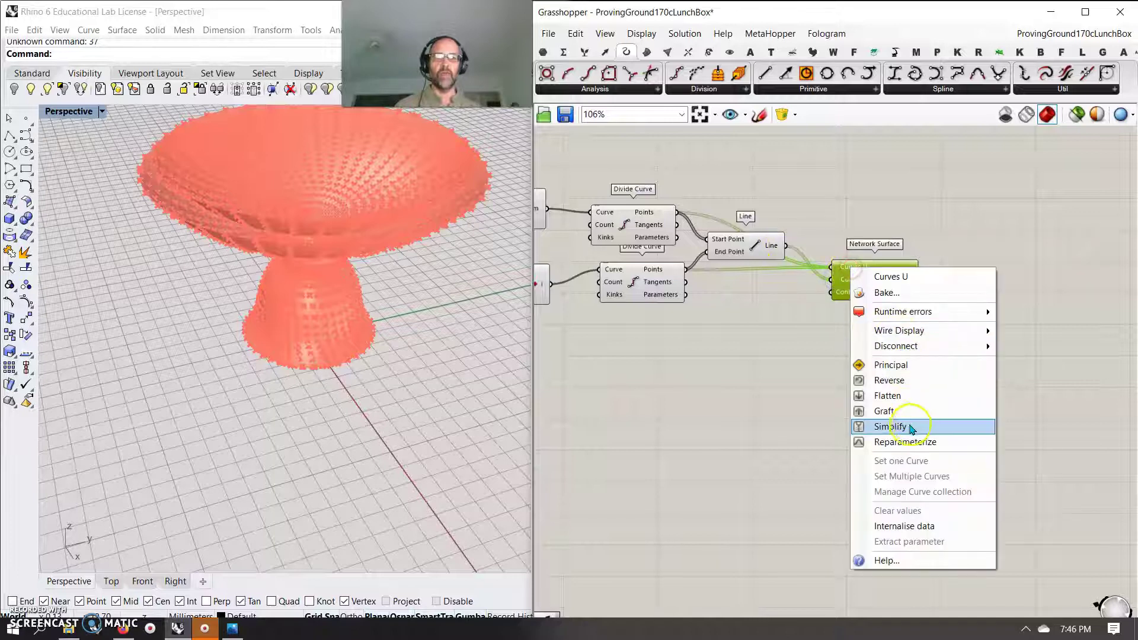
click(889, 399)
right_click(853, 280)
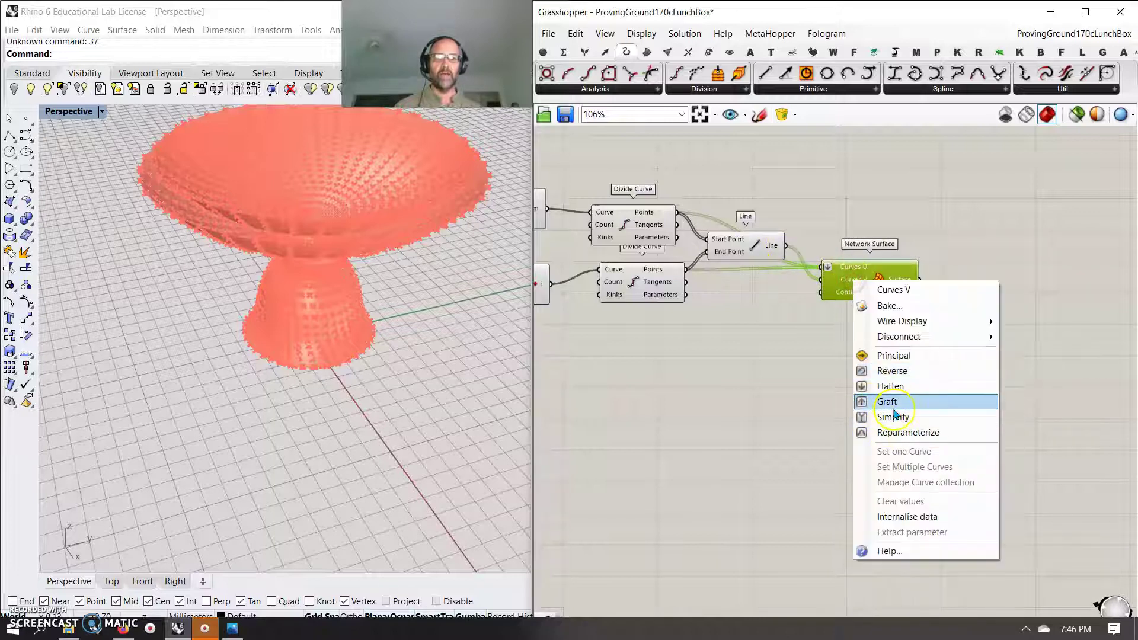
click(889, 386)
drag(876, 287, 897, 293)
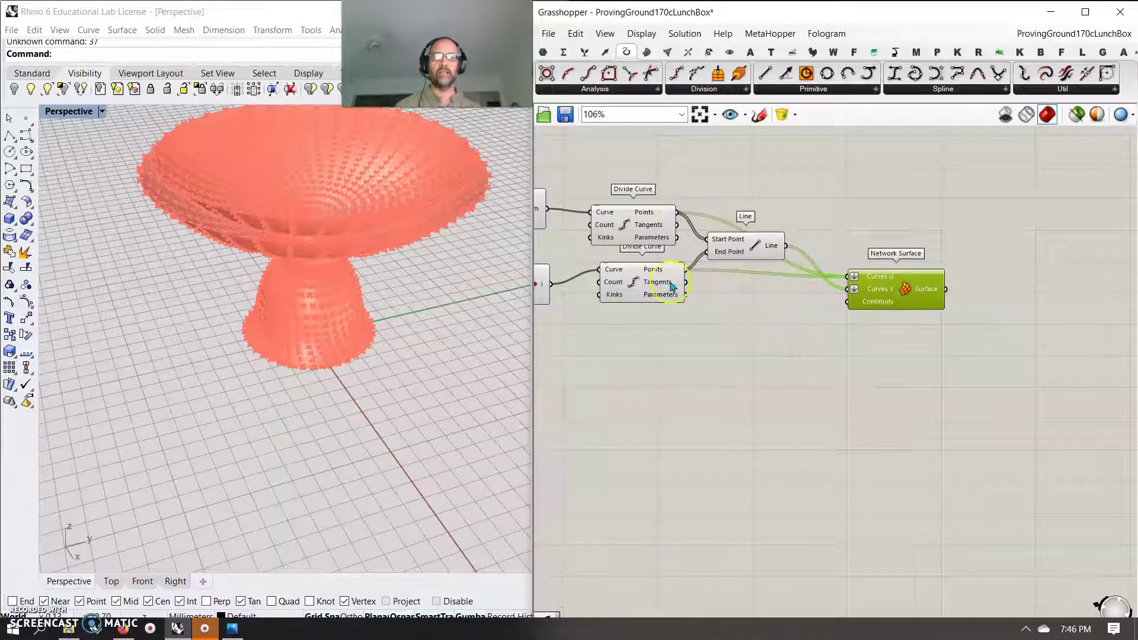
Step: Add a Merge component combining both List Item outputs and connect its Result to Network Surface's Curves U input, replacing the point connections
mouse_move(654, 290)
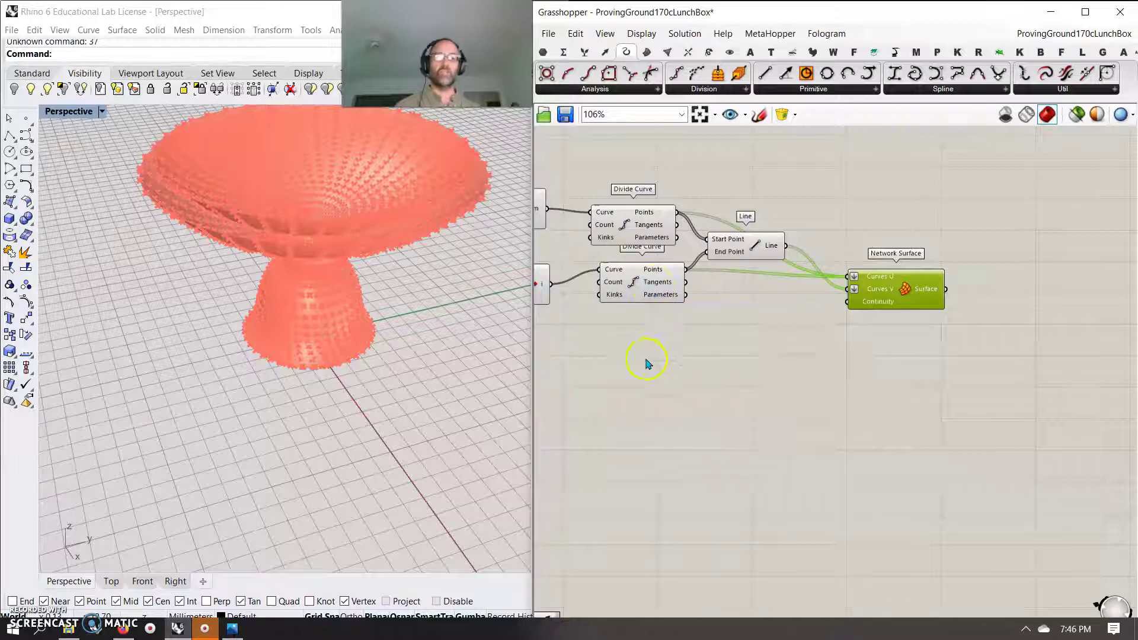
right_drag(648, 366, 779, 386)
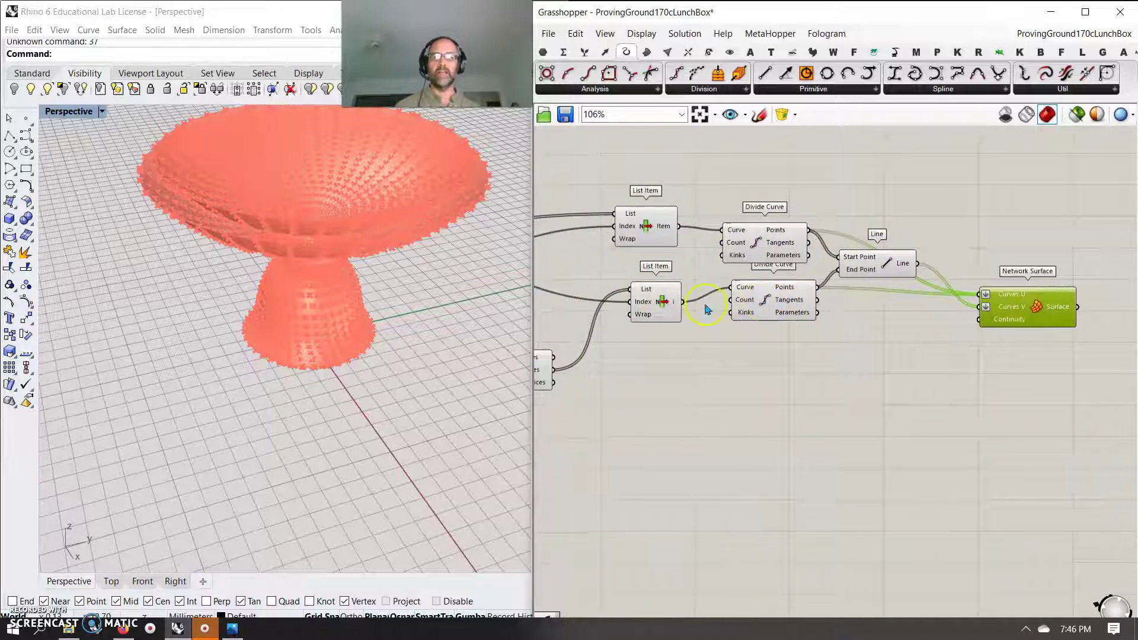
click(584, 52)
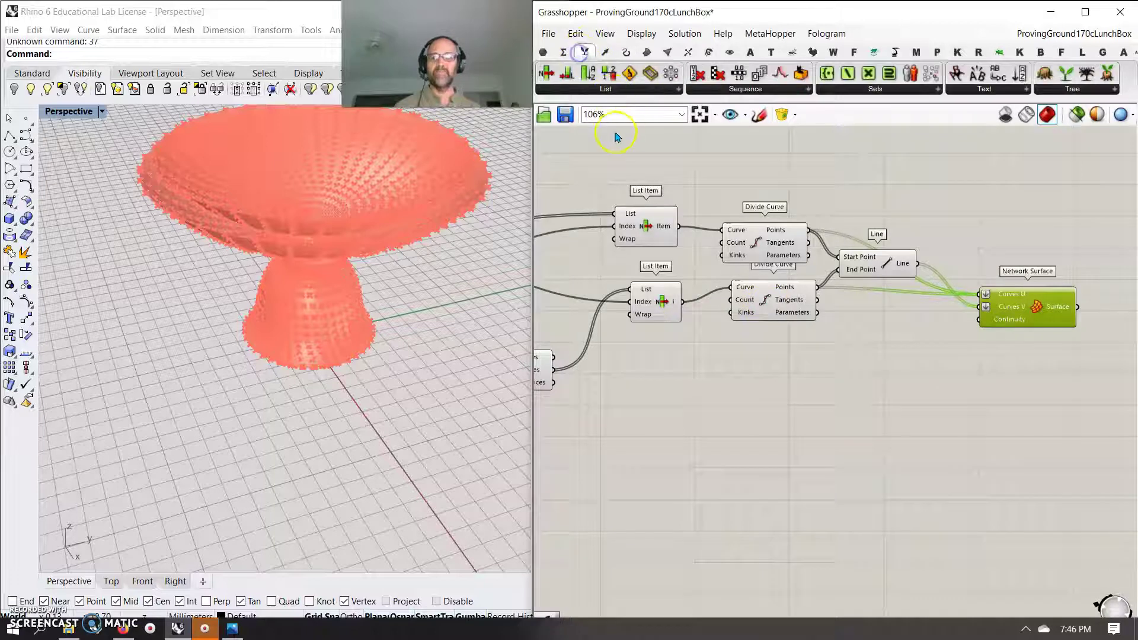
click(1070, 89)
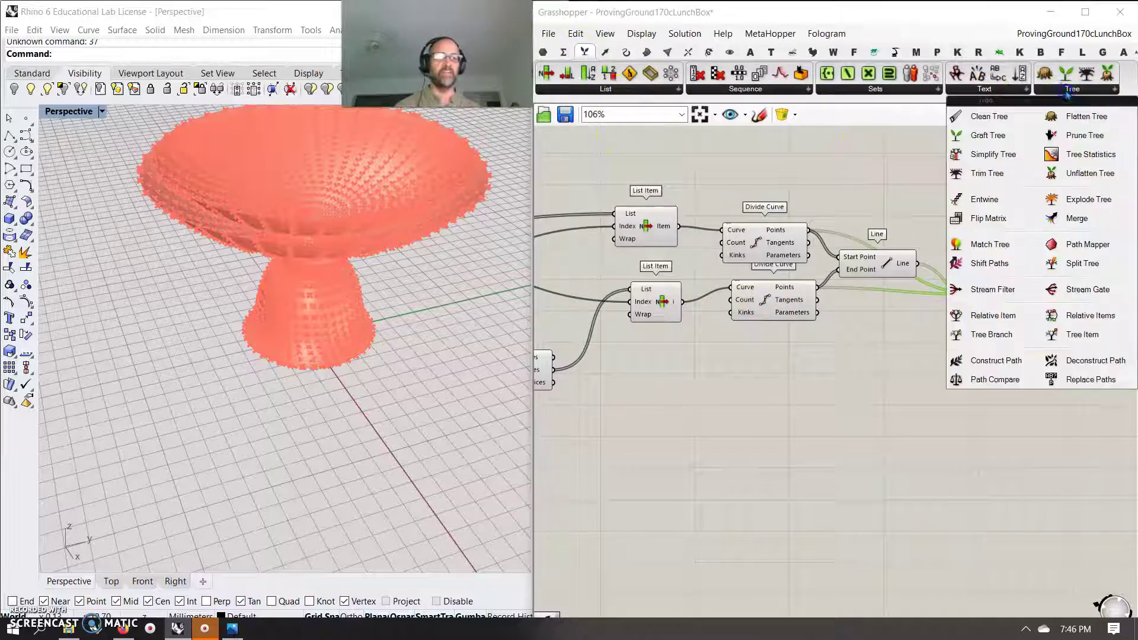
drag(1074, 221, 777, 162)
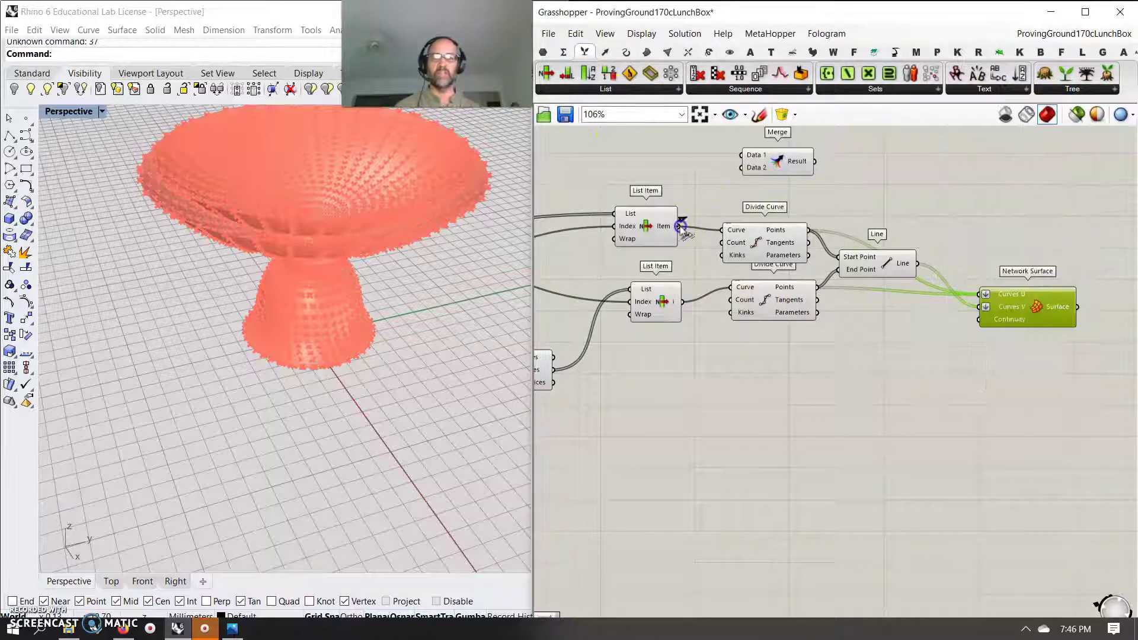
drag(683, 302, 743, 167)
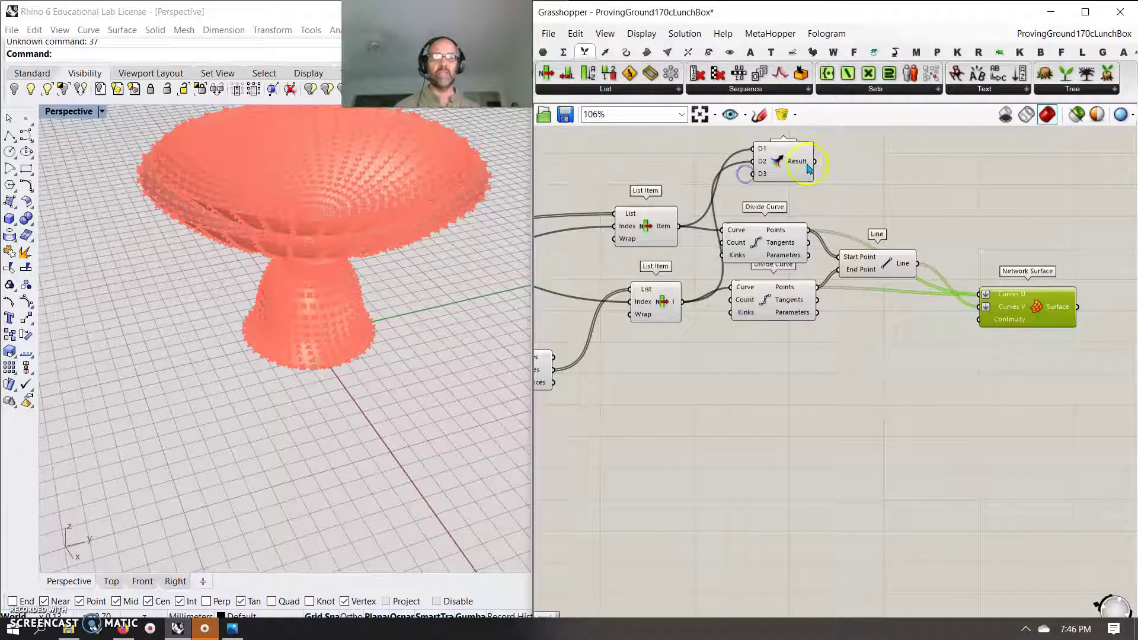
drag(819, 163, 986, 306)
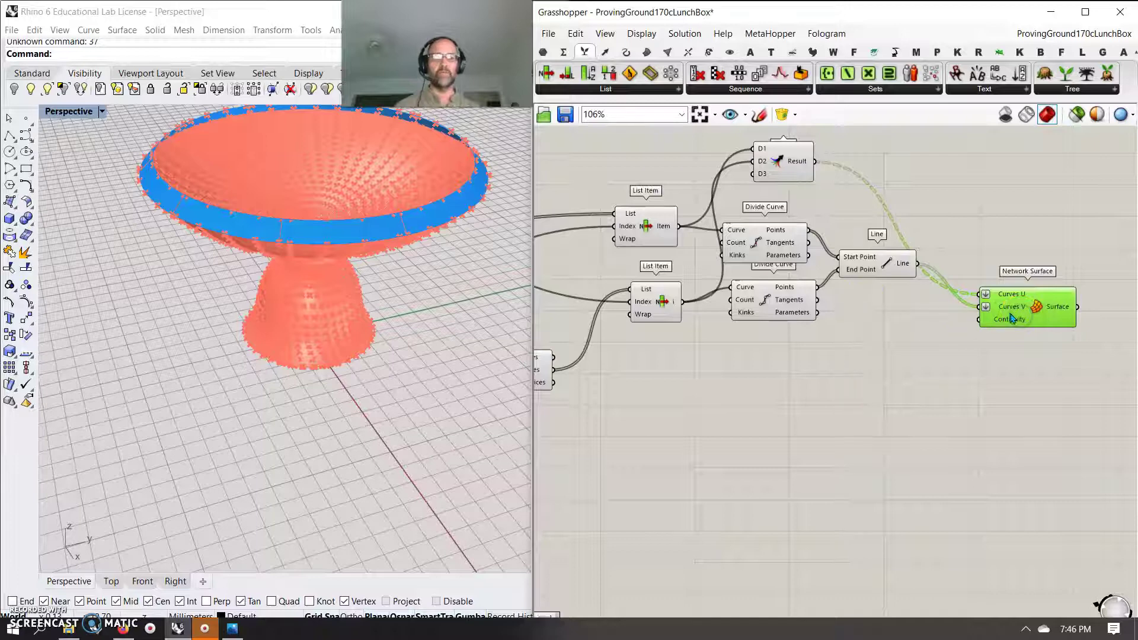
Step: Restrict the preview to selected components and reposition Network Surface slightly higher beyond the Line component
click(1078, 113)
right_drag(501, 247, 436, 252)
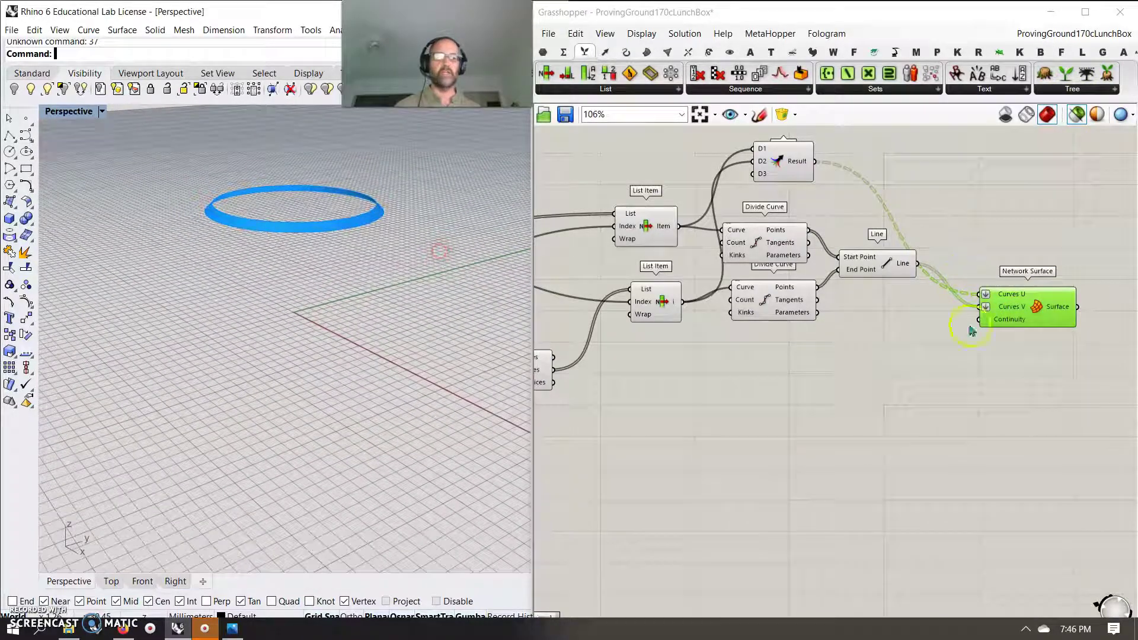
drag(1031, 318, 1028, 259)
right_drag(1020, 326, 887, 318)
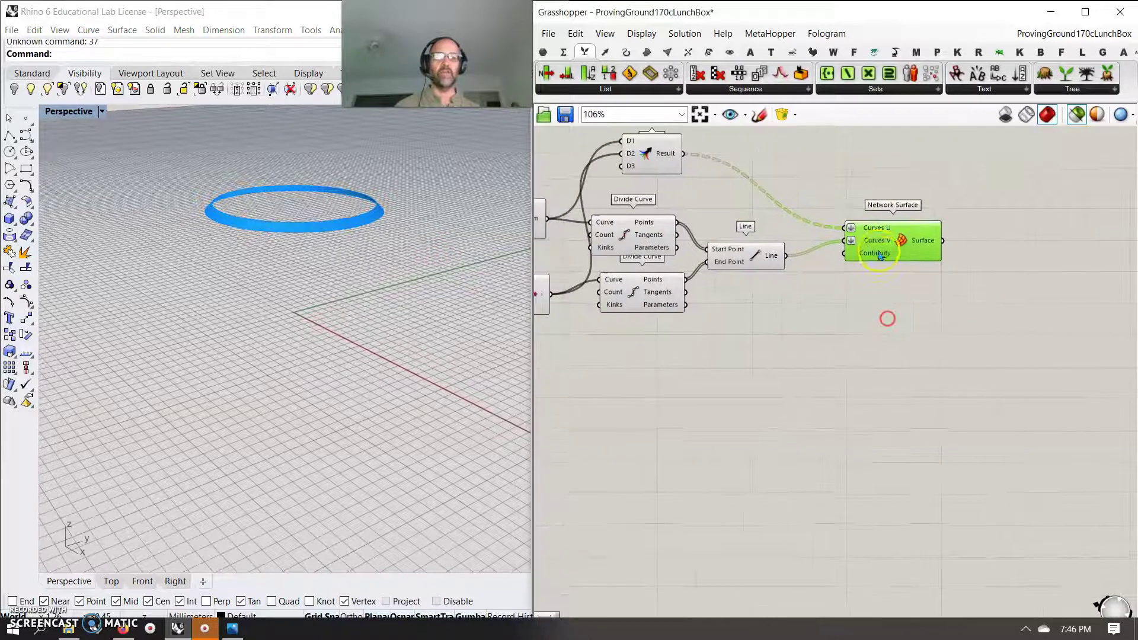
drag(889, 242, 885, 247)
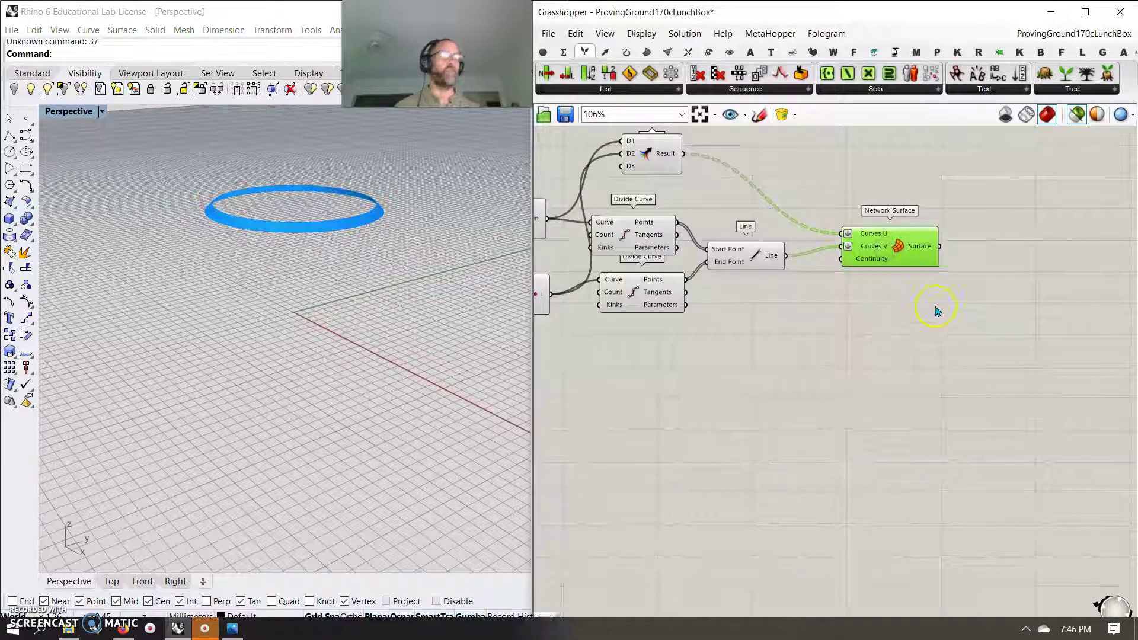
Step: Add a second Merge component beyond Network Surface and connect the Surface output to it
click(1064, 89)
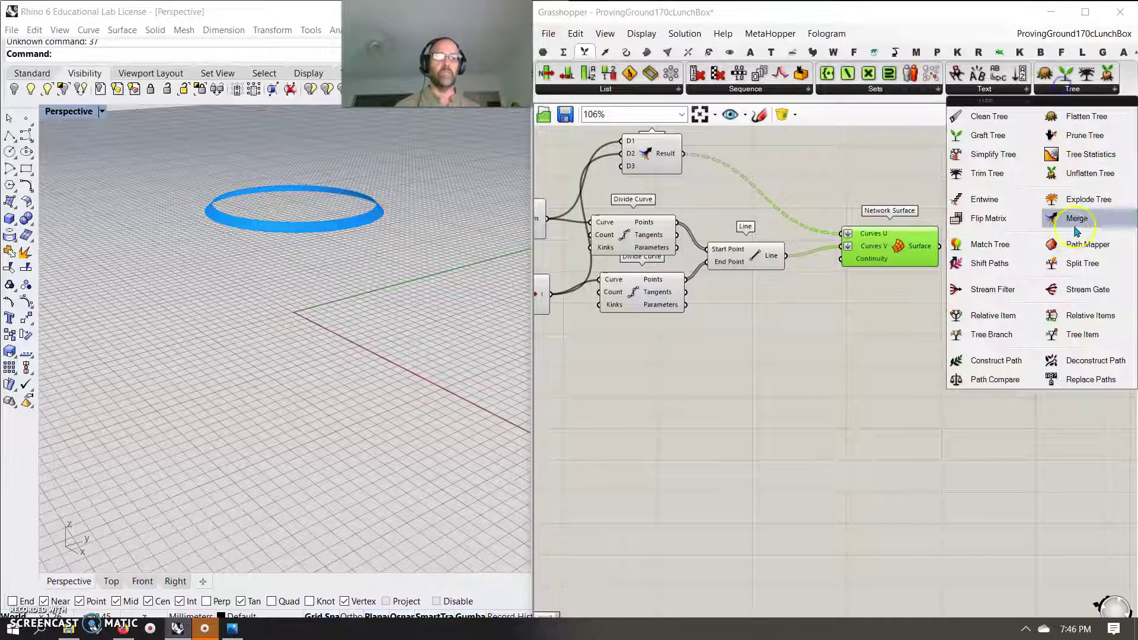
drag(1110, 221, 1002, 290)
right_drag(841, 356, 988, 365)
right_drag(662, 397, 777, 399)
Step: Connect Surface From Points' Surface output to the Merge component at the end of the definition
scroll(732, 380, down, 2)
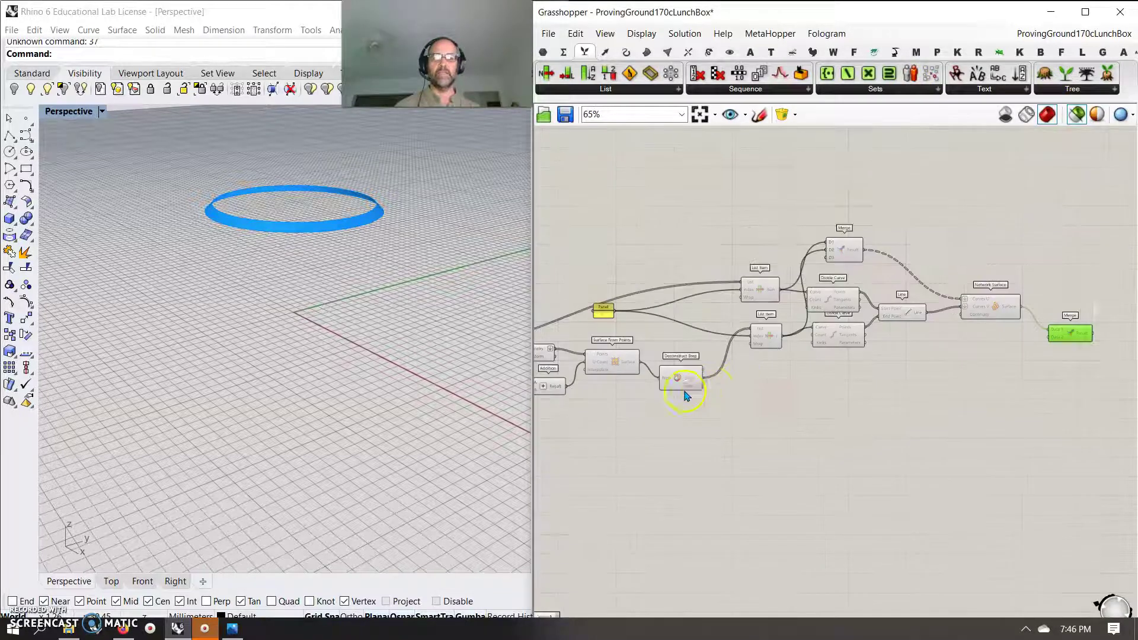
right_drag(686, 395, 729, 378)
click(664, 348)
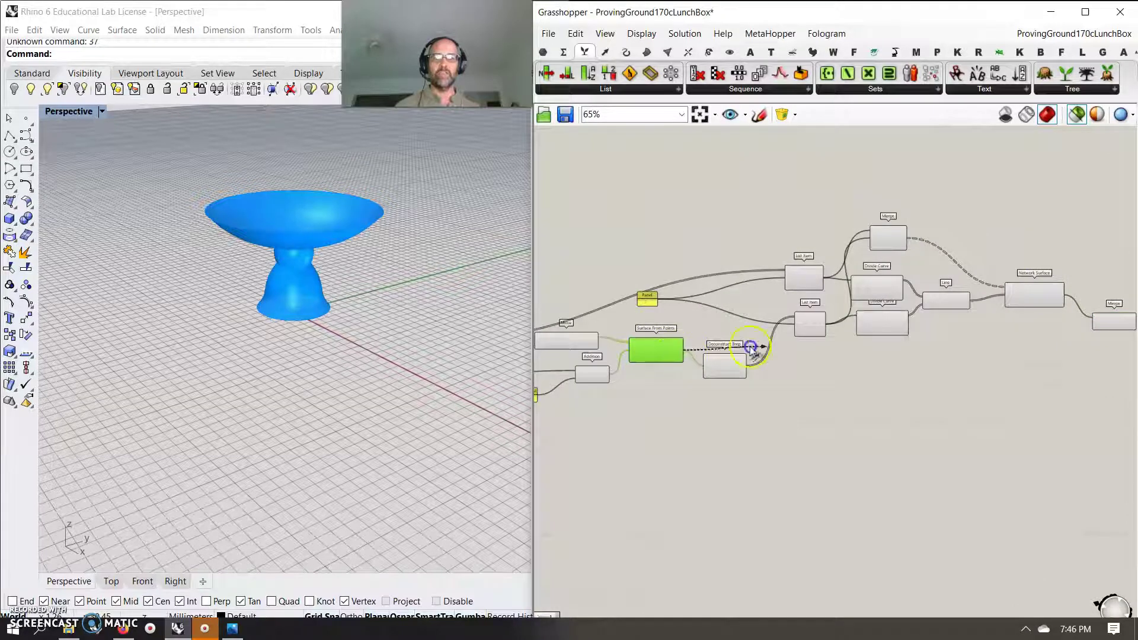
drag(750, 347, 1092, 325)
Step: Connect the original revolved Surface parameter's output to the Merge component at the end of the definition
right_drag(656, 461, 777, 464)
right_drag(582, 402, 593, 406)
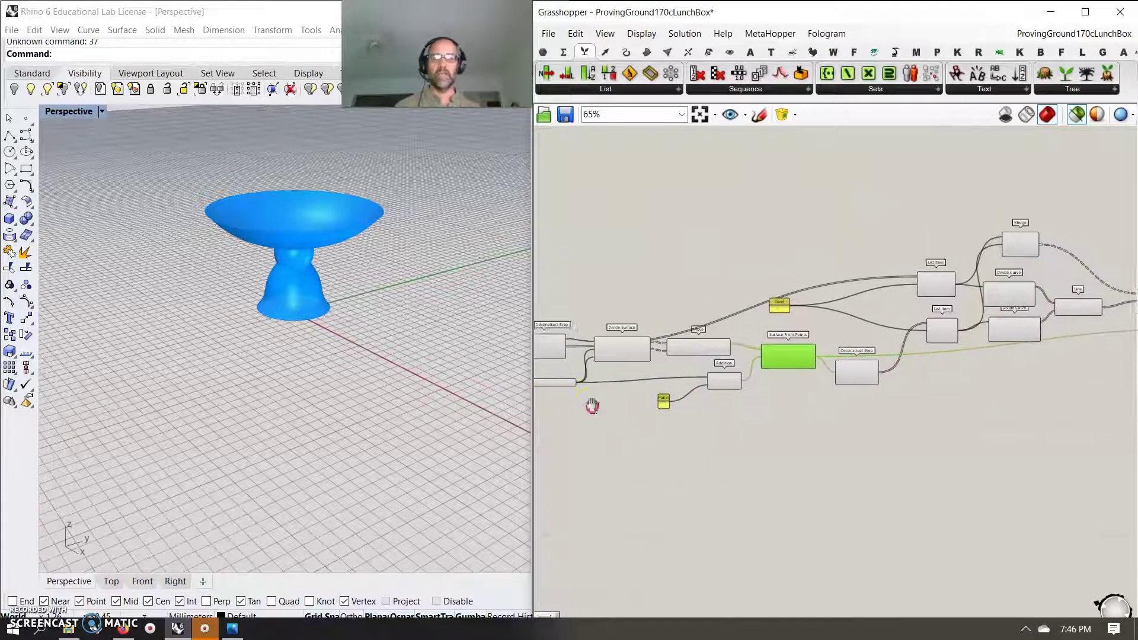
click(596, 345)
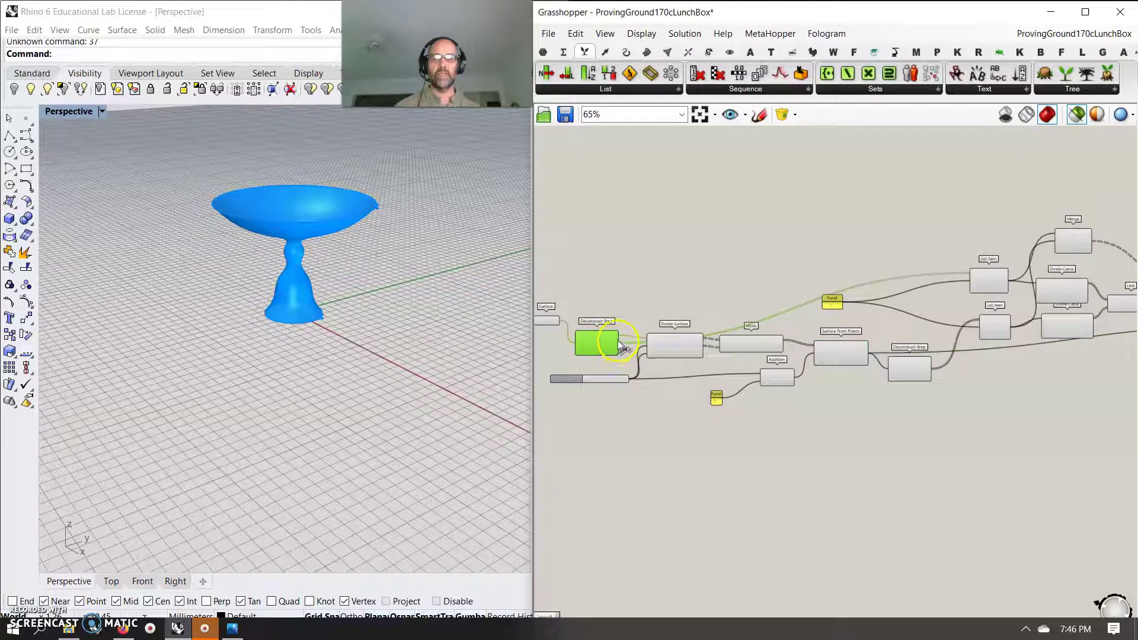
scroll(619, 344, up, 3)
right_drag(585, 367, 719, 361)
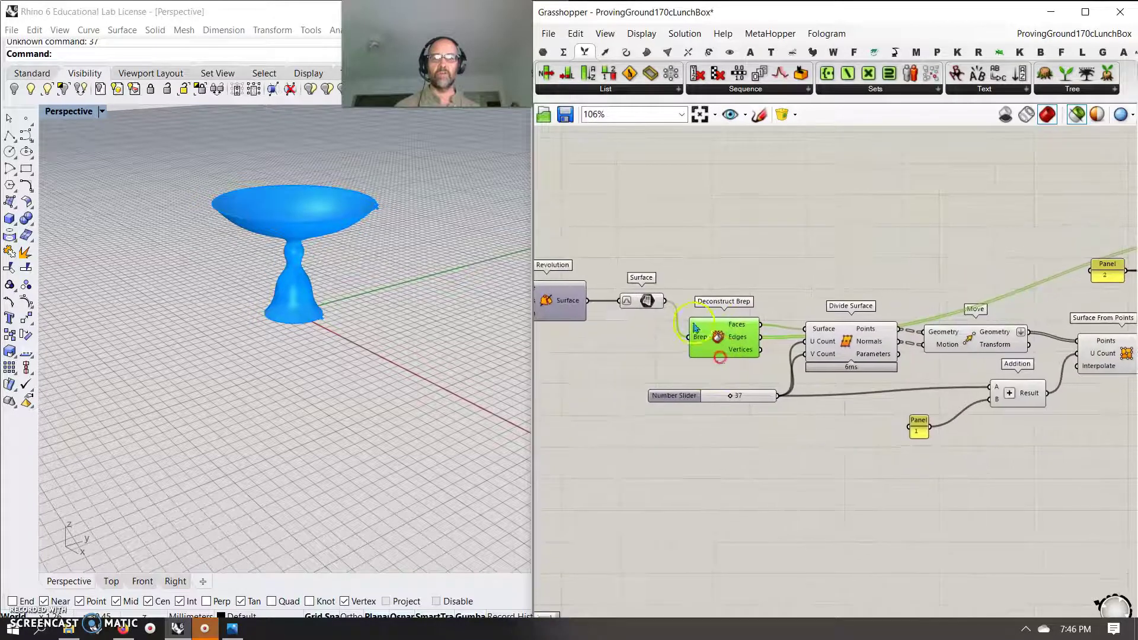
click(650, 303)
drag(674, 305, 866, 368)
Step: Duplicate the List Item that reads the offset surface's Deconstruct Brep edges and place the copy directly below it
right_drag(638, 453, 809, 424)
right_drag(665, 407, 782, 383)
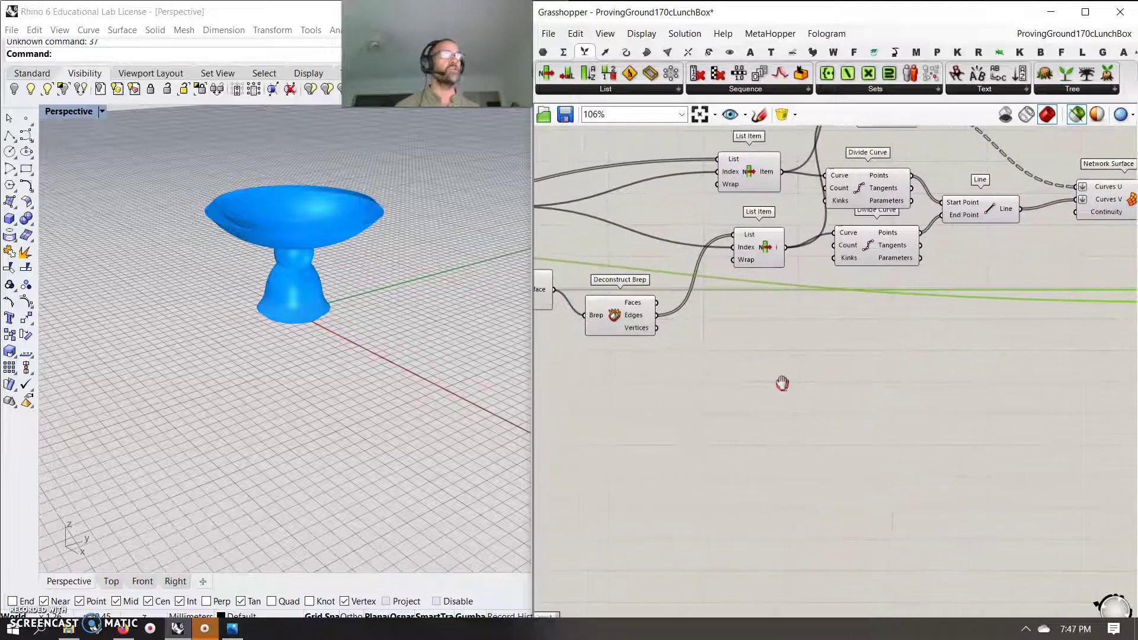
scroll(656, 342, up, 2)
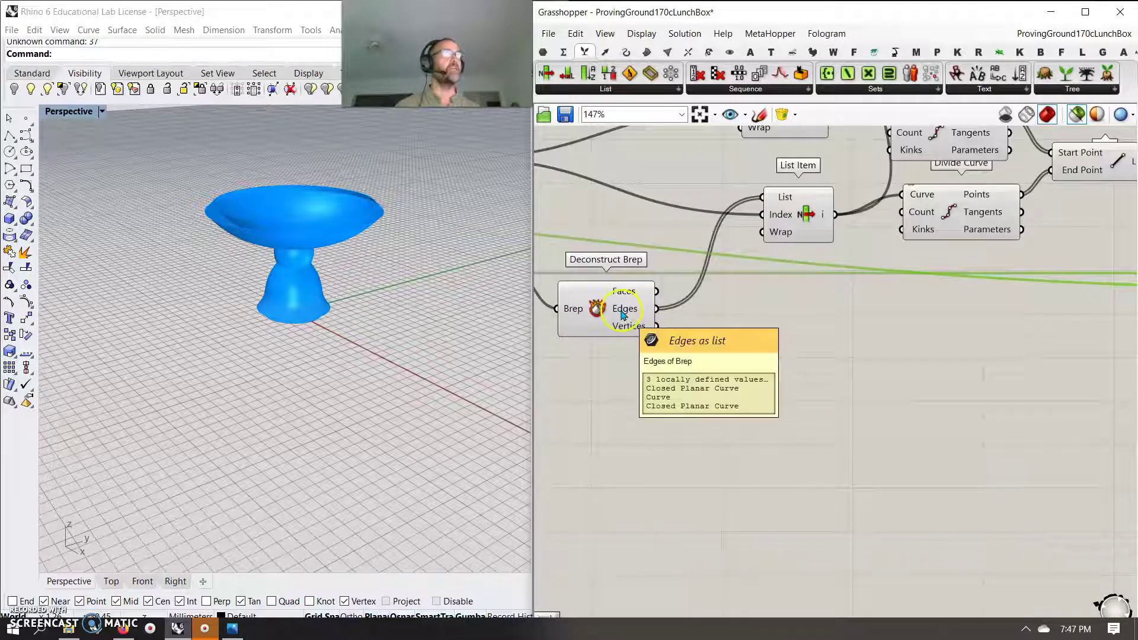
click(798, 236)
alt+drag(782, 237, 791, 372)
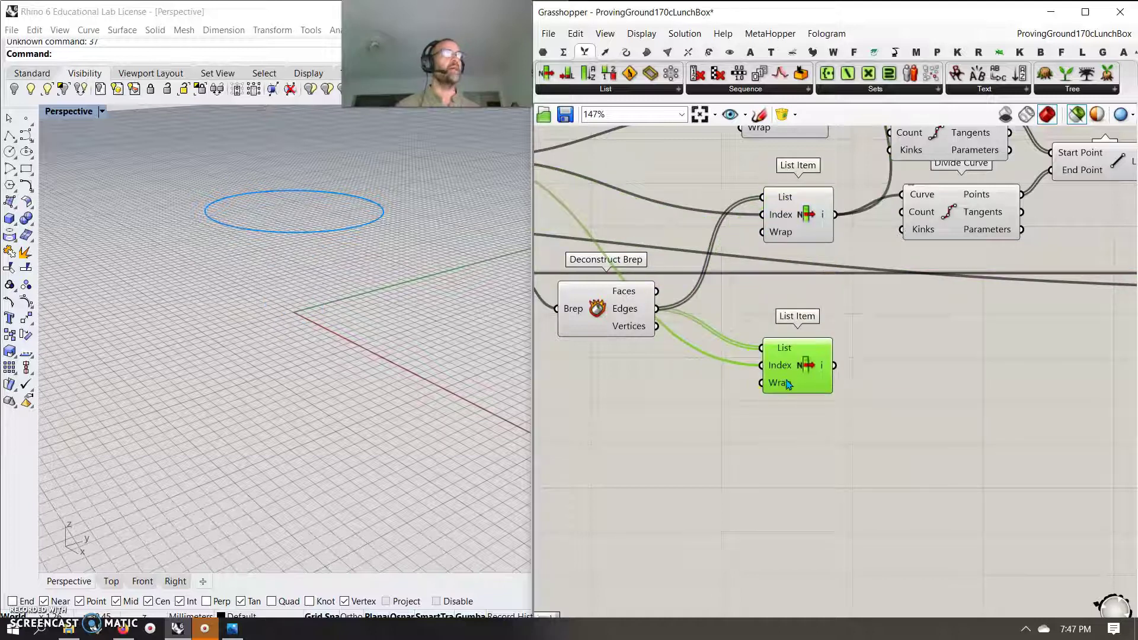
Step: Add a Number Slider set to 0 and connect it to the copied List Item's Index, replacing the panel connection
click(703, 402)
right_drag(610, 418, 741, 438)
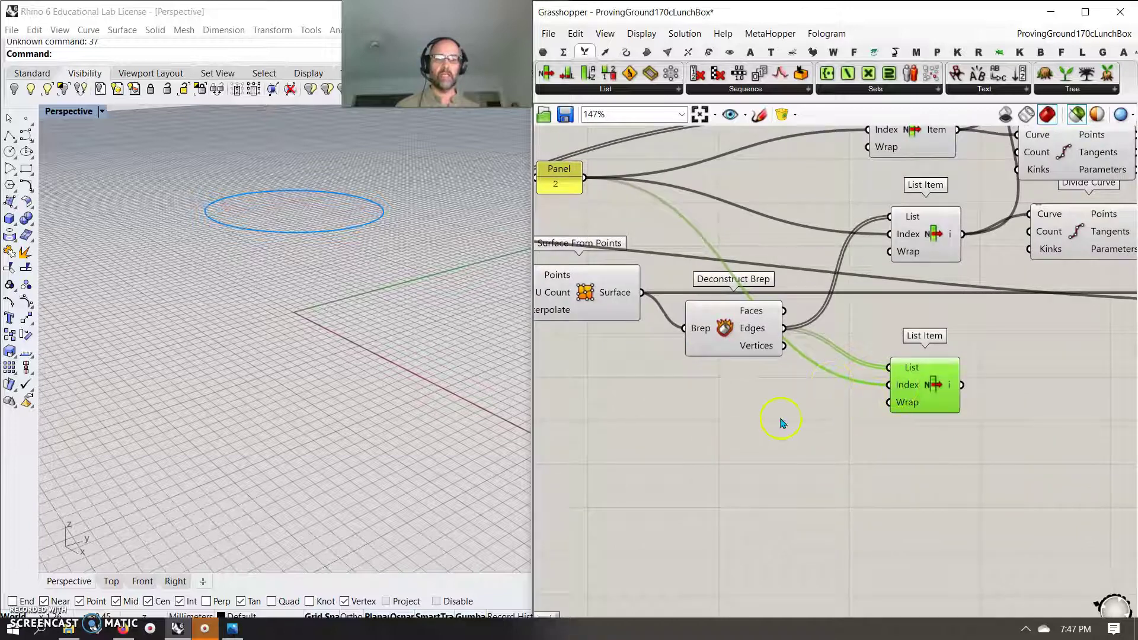
double_click(803, 413)
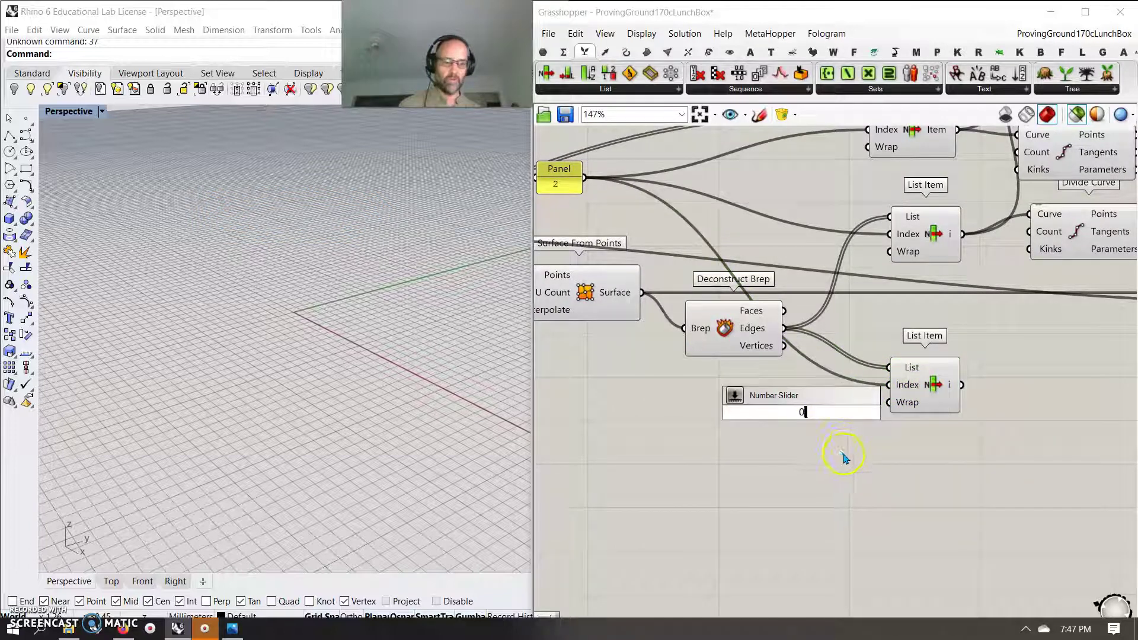
text(0)
key(Return)
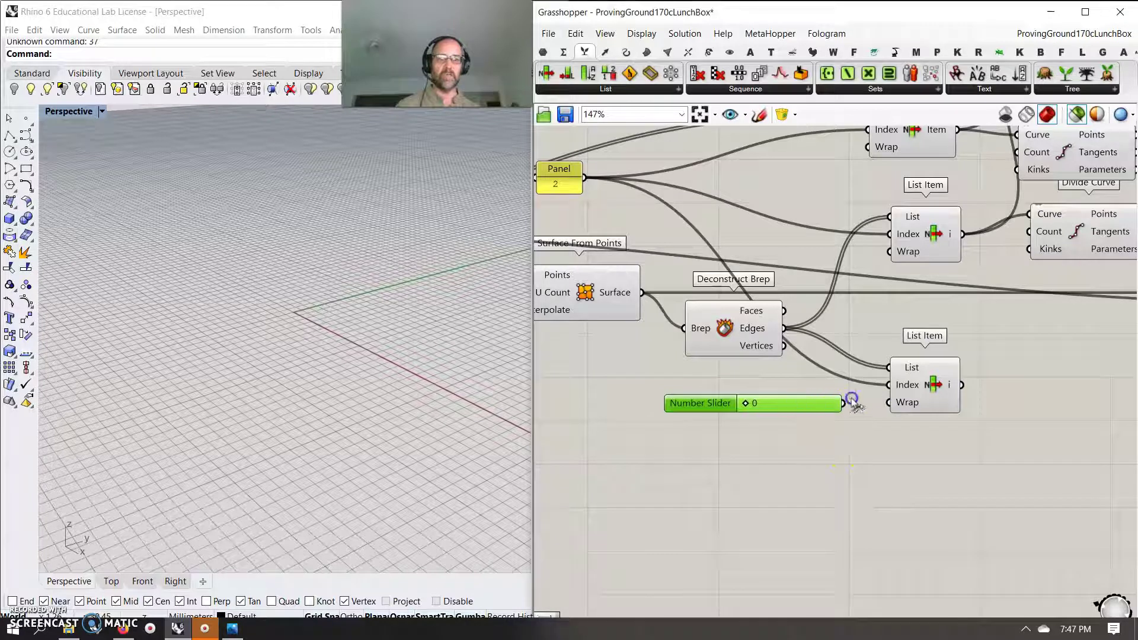
drag(852, 402, 889, 385)
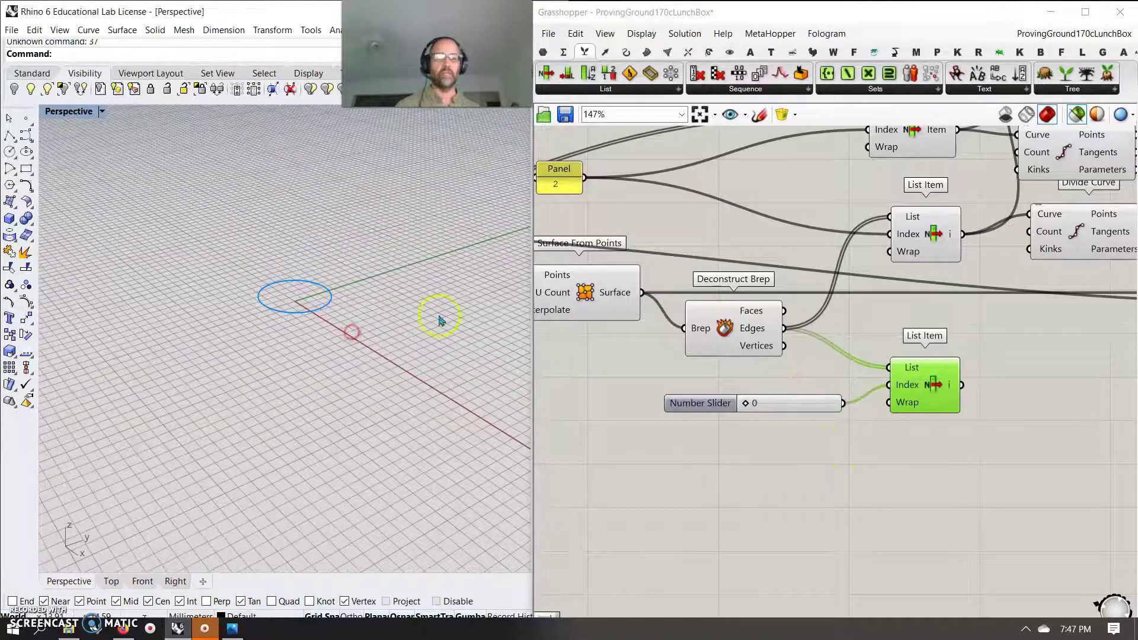
Step: Add a Boundary Surfaces component beyond the copied List Item and feed the extracted base edge into its Edges input
right_drag(983, 498, 852, 432)
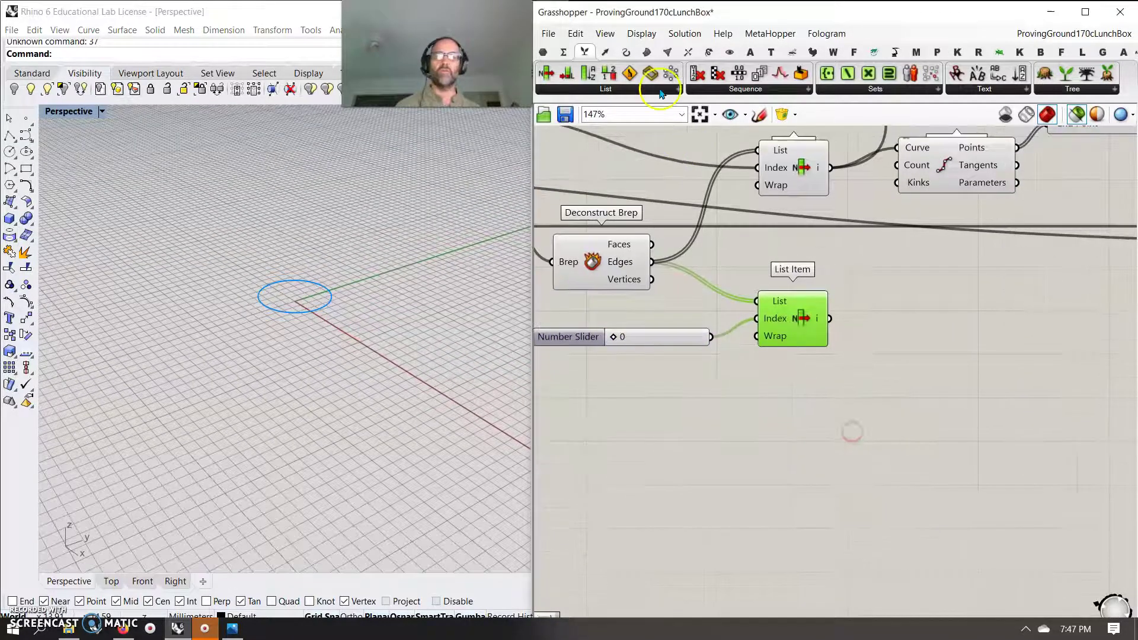
click(644, 53)
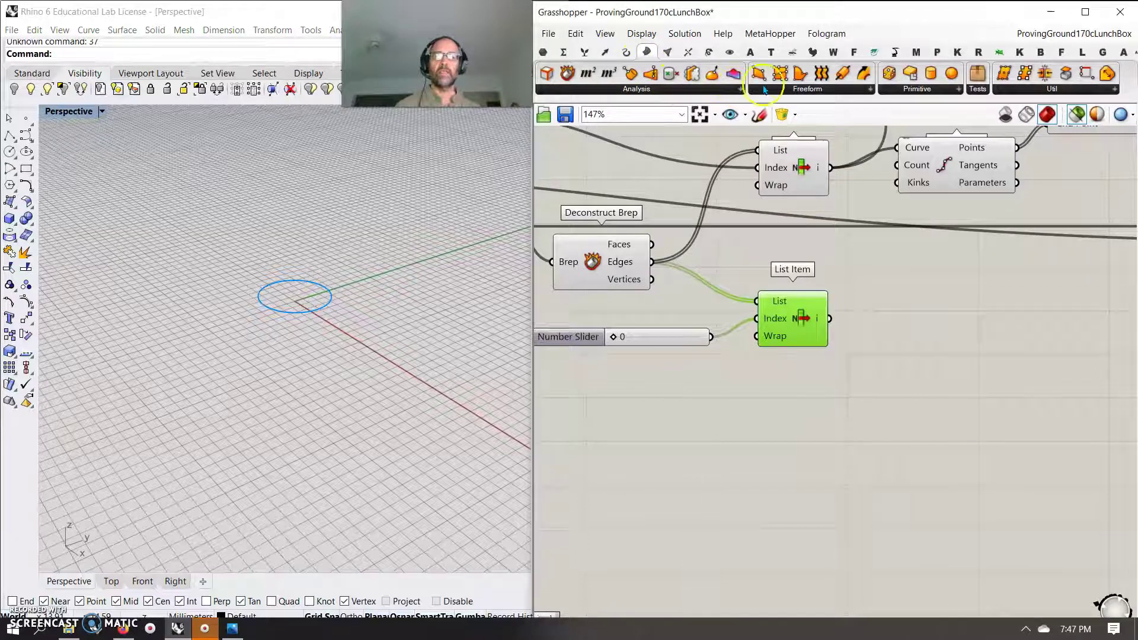
drag(899, 351, 867, 341)
Step: Add an Extrude component beyond Boundary Surfaces and connect the Surfaces output to its Base input
right_drag(993, 432, 789, 418)
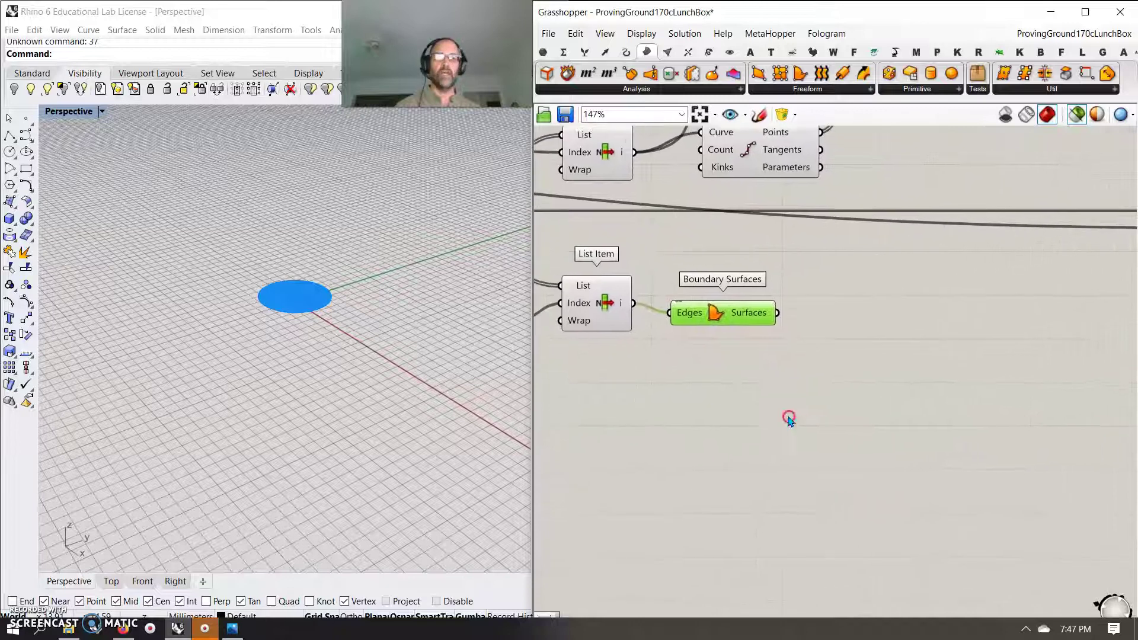
click(954, 319)
double_click(954, 320)
text(ext)
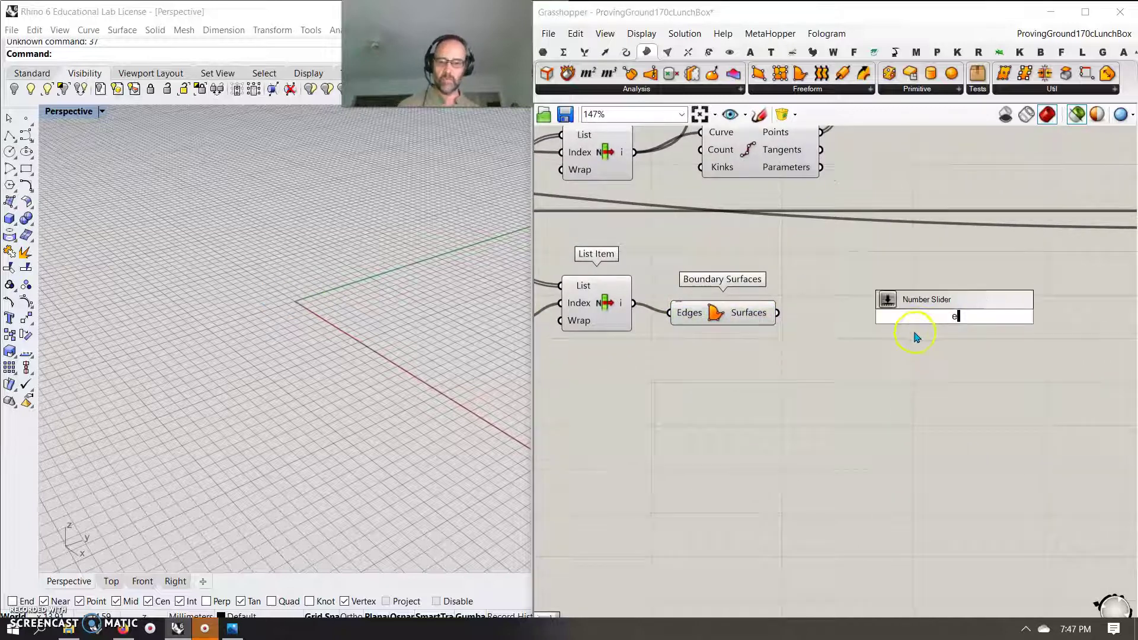
click(904, 281)
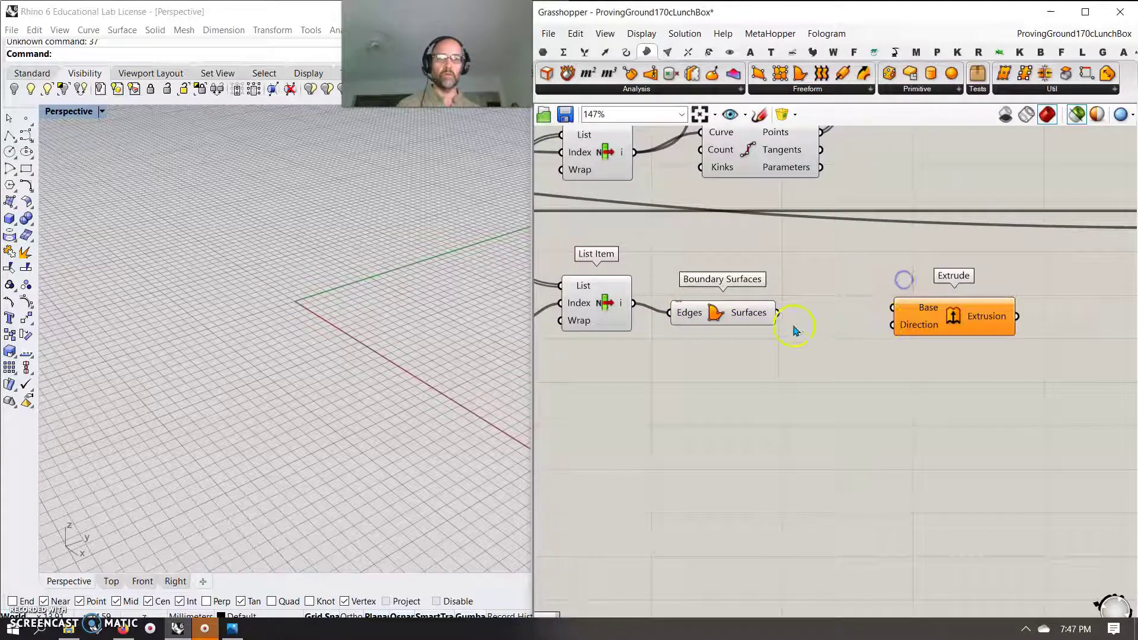
drag(861, 312, 921, 351)
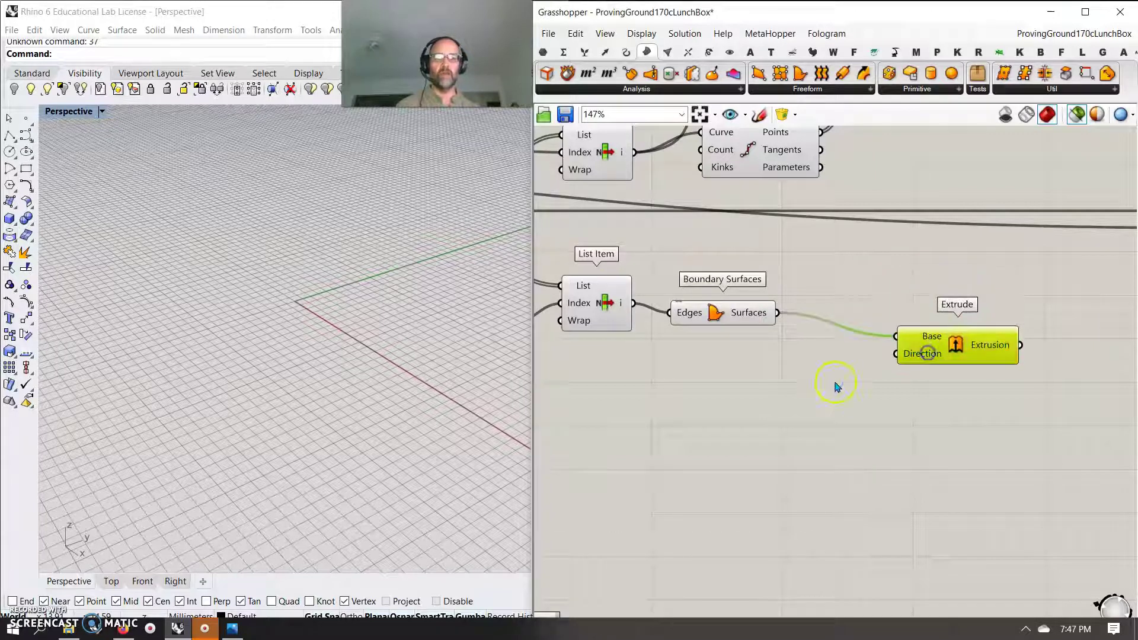
Step: Drive Extrude's Direction with a Negative component fed by the Unit vector output of a new Unit Z component
double_click(834, 383)
text(neg)
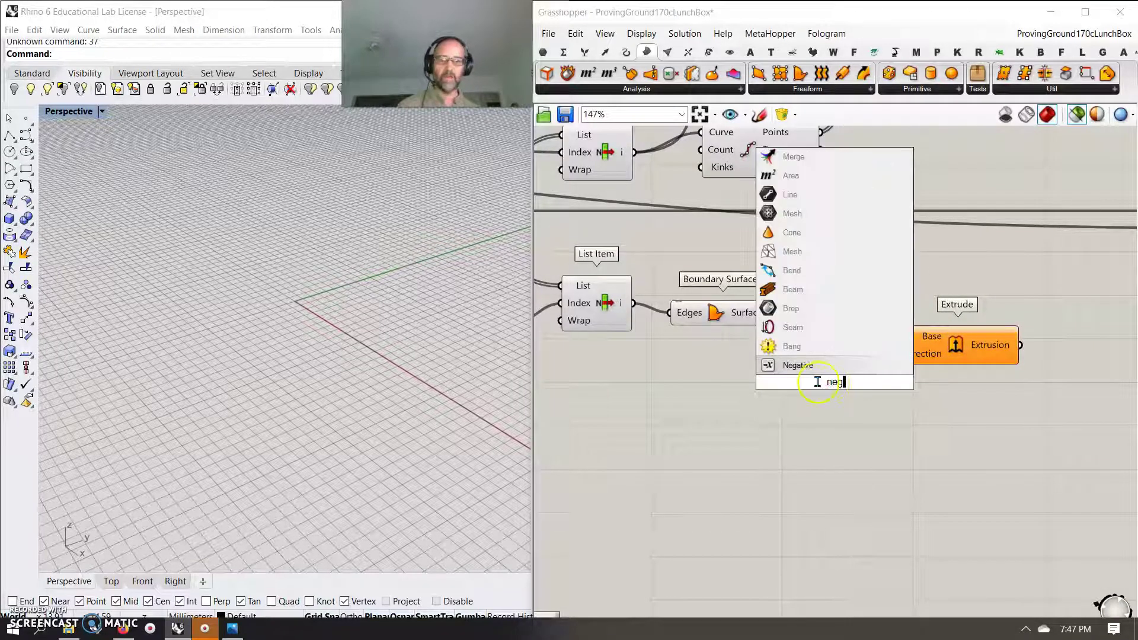
click(799, 366)
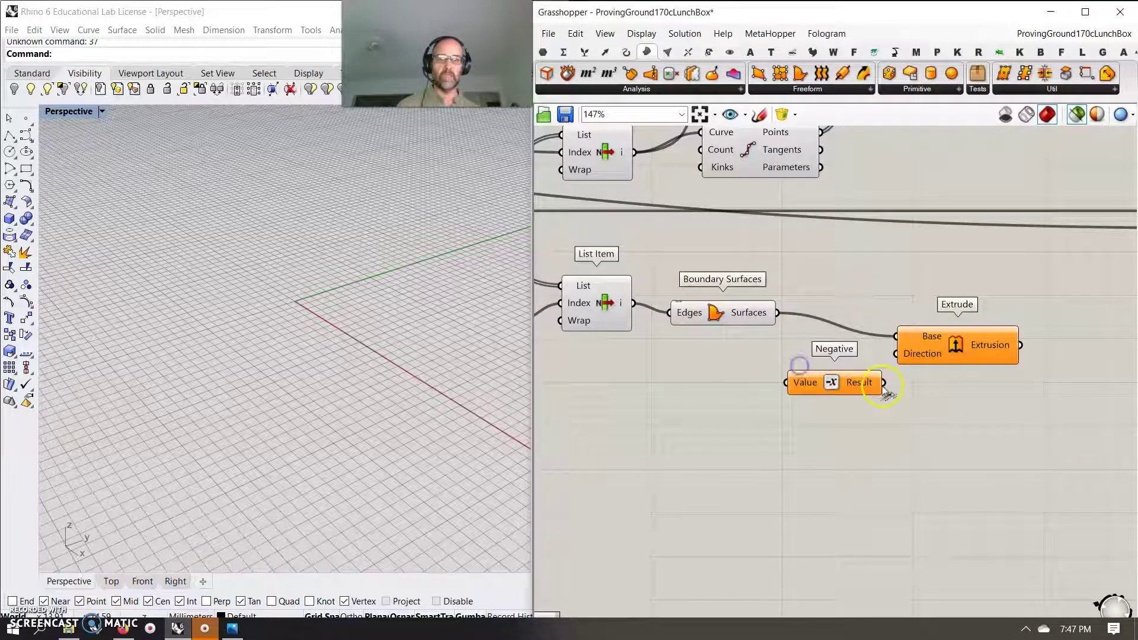
double_click(670, 425)
text(unit z)
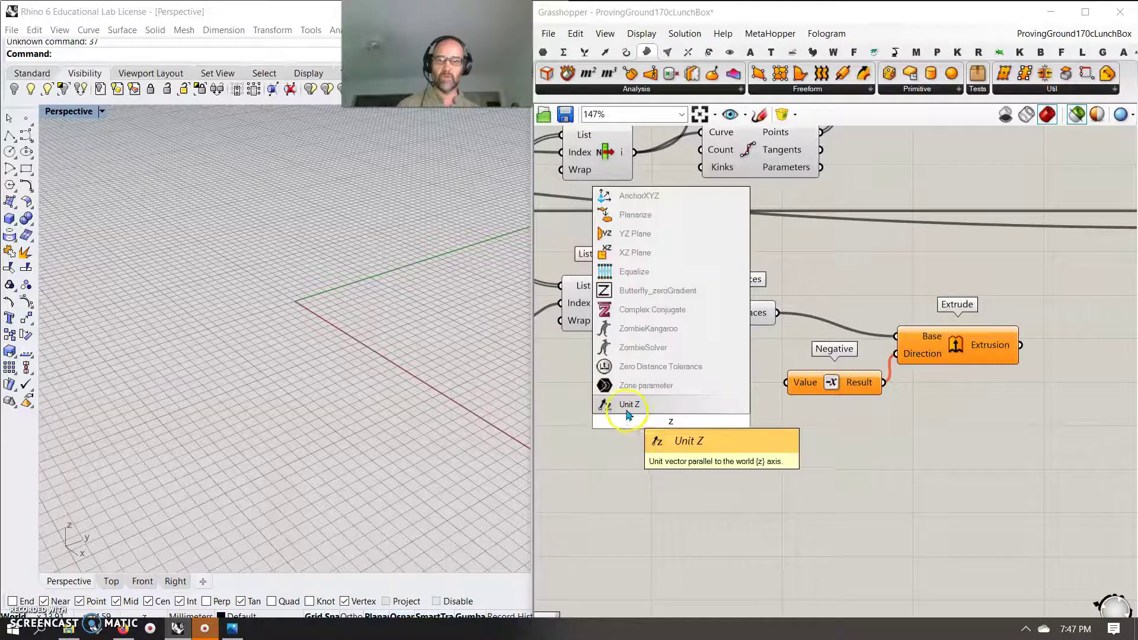
click(670, 413)
drag(763, 412, 789, 383)
drag(695, 423, 724, 415)
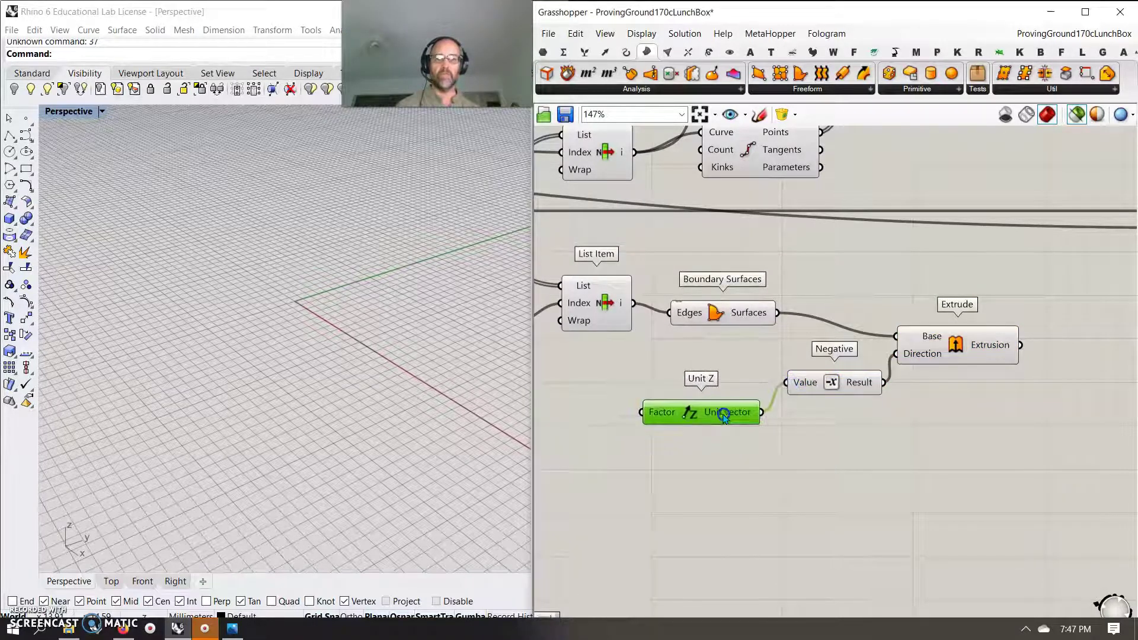
right_drag(748, 454, 775, 459)
Step: Connect Extrude's Extrusion output to input D4 of the final Merge component and select Merge to preview everything
click(981, 356)
scroll(374, 347, down, 2)
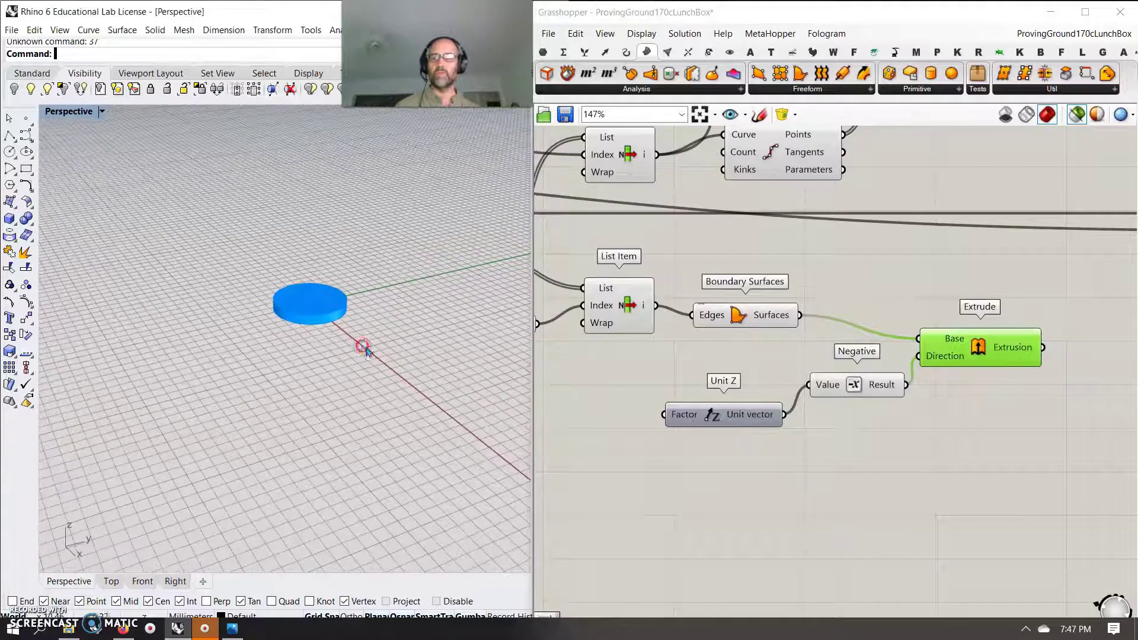
scroll(854, 363, down, 3)
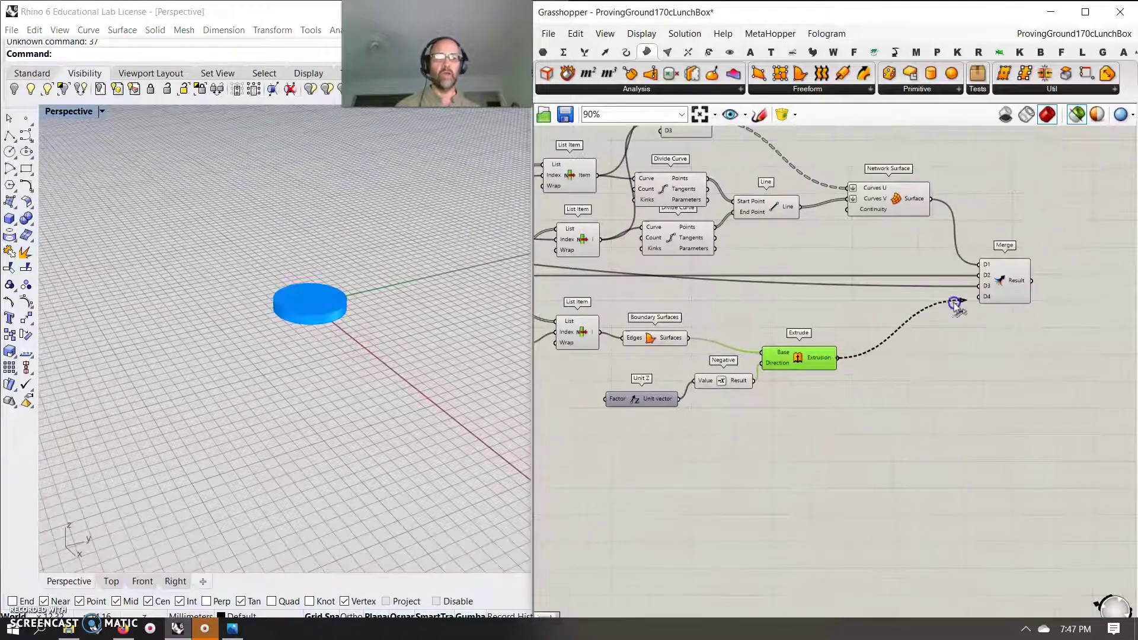
drag(955, 304, 979, 296)
click(1004, 282)
Step: Examine the merged vessel up close in the Rendered and Artistic display modes
right_drag(326, 296, 341, 320)
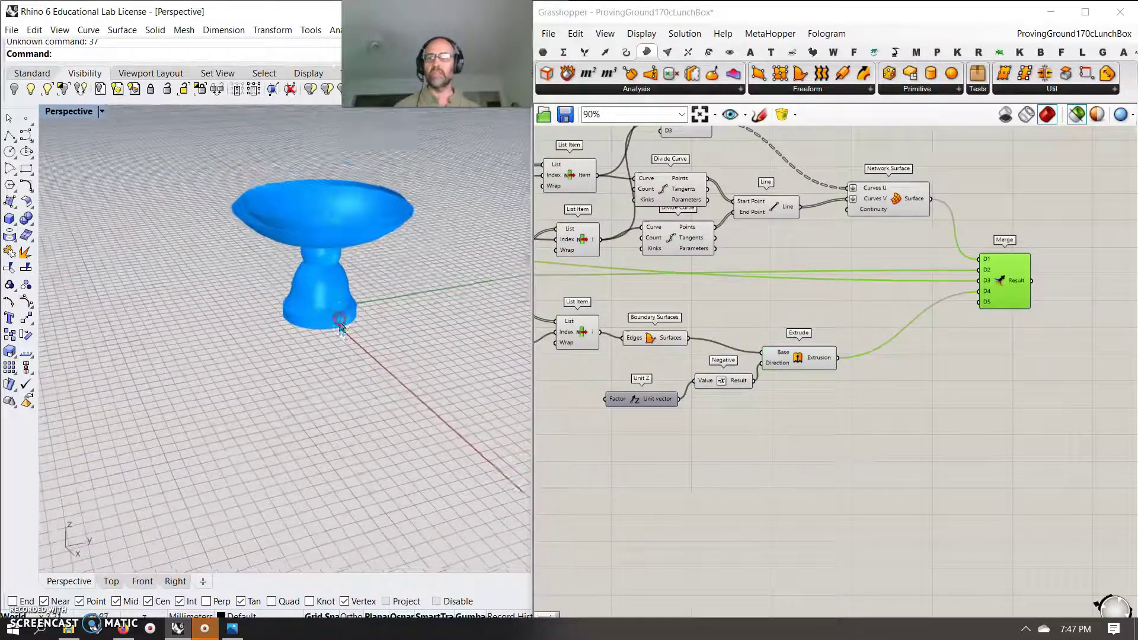
scroll(351, 274, up, 2)
scroll(315, 300, up, 5)
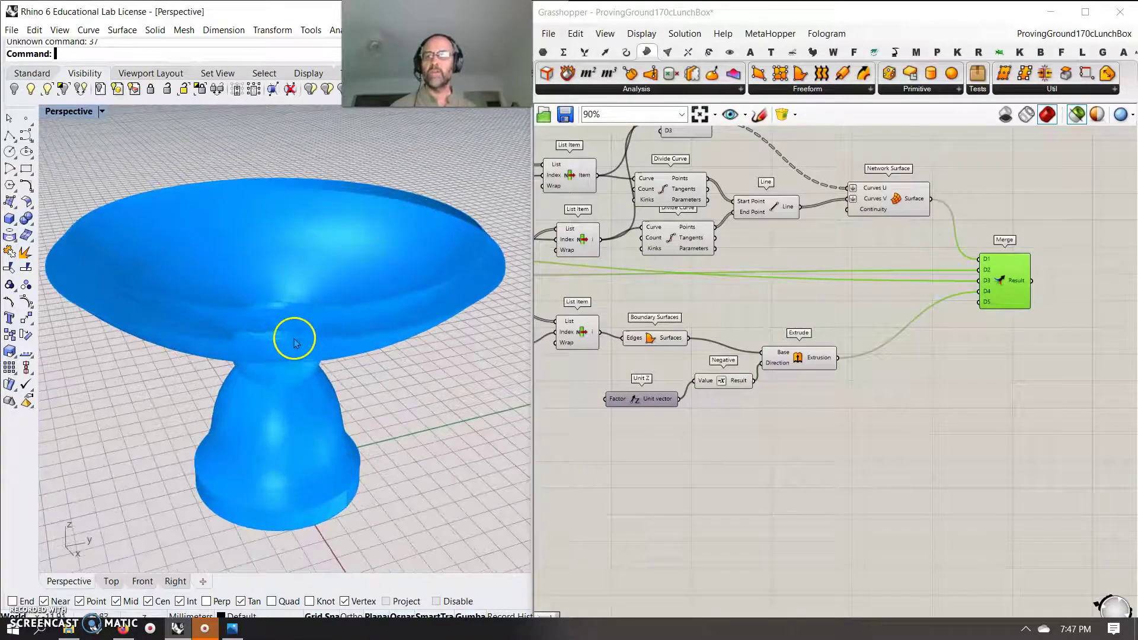
click(65, 111)
click(71, 175)
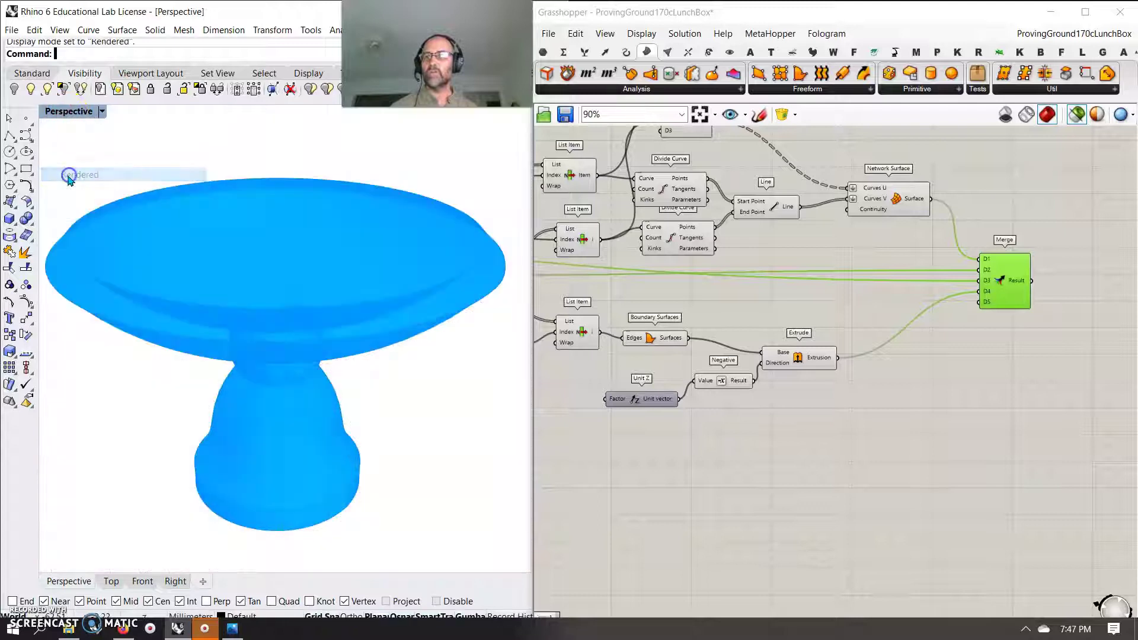
click(67, 111)
click(71, 229)
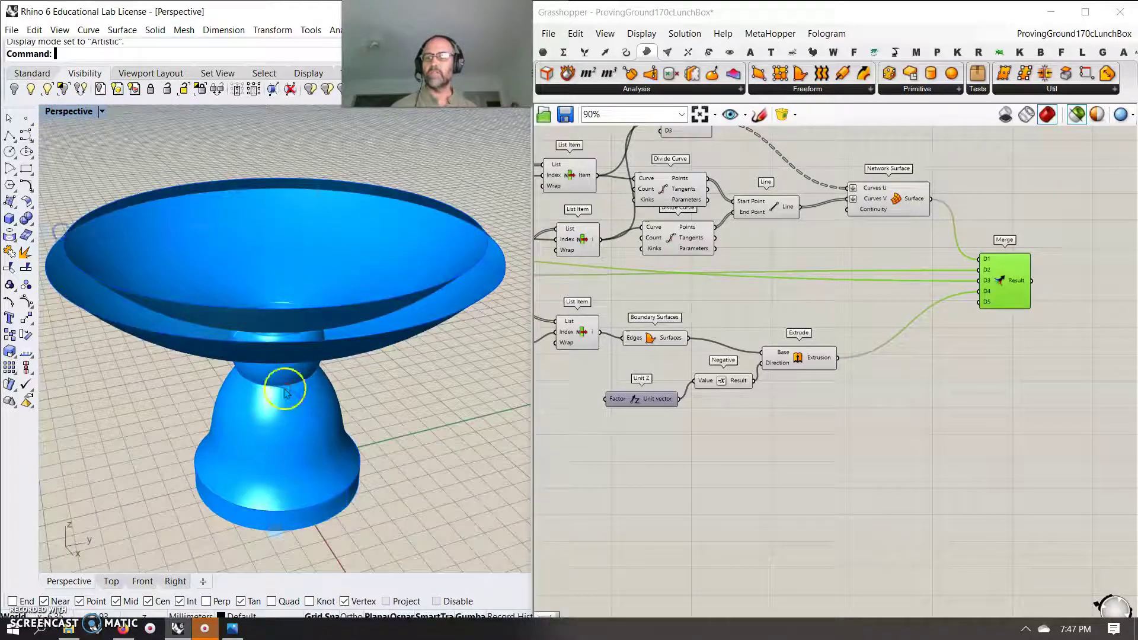
scroll(285, 393, down, 5)
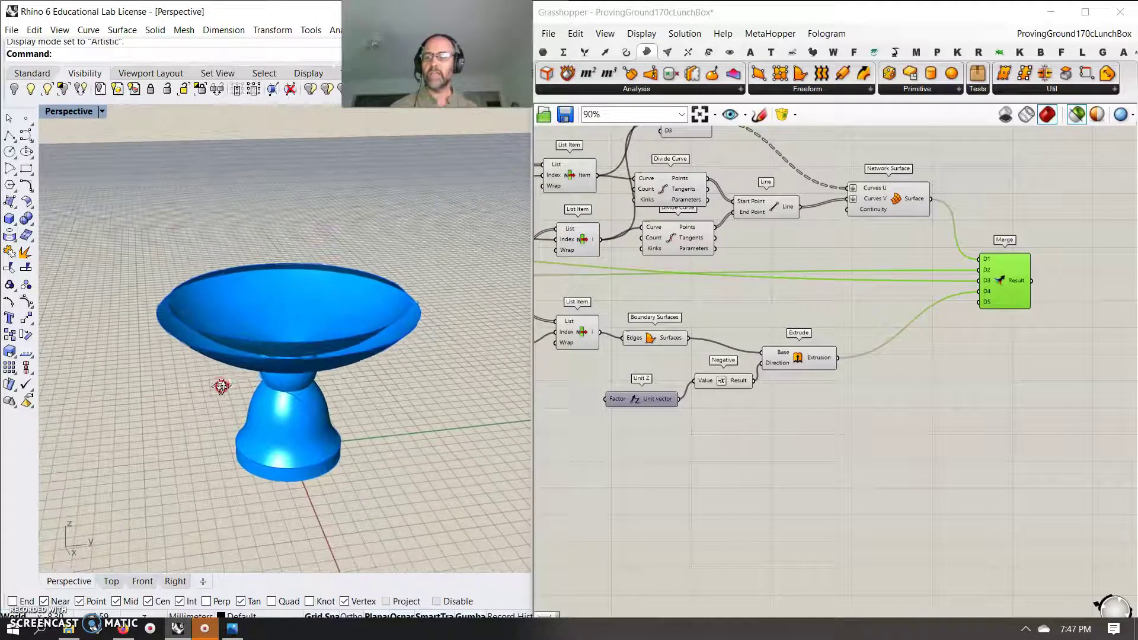
right_drag(221, 386, 253, 466)
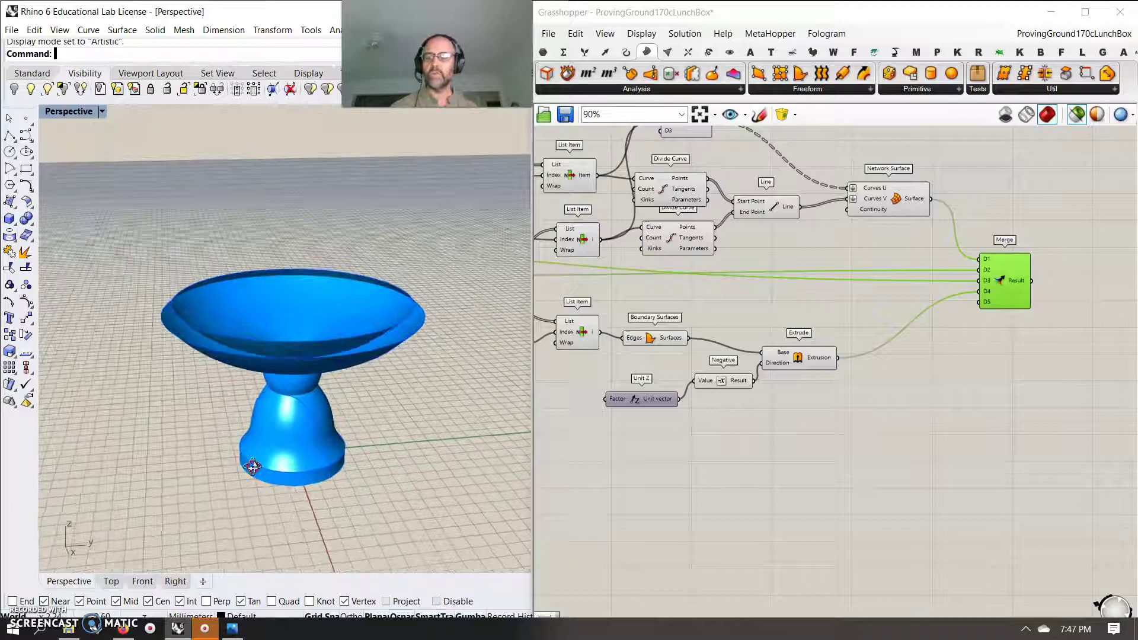
Step: Bake the final Merge component's geometry with the default attributes and set the Perspective viewport to Rendered display
right_click(1018, 290)
click(1036, 310)
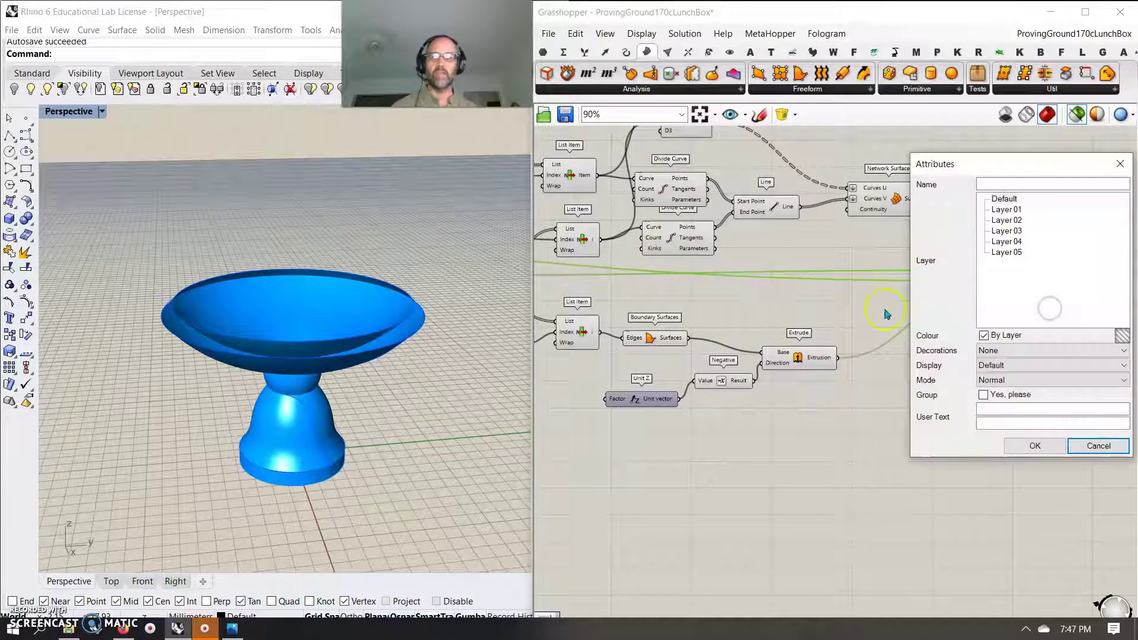
click(1031, 446)
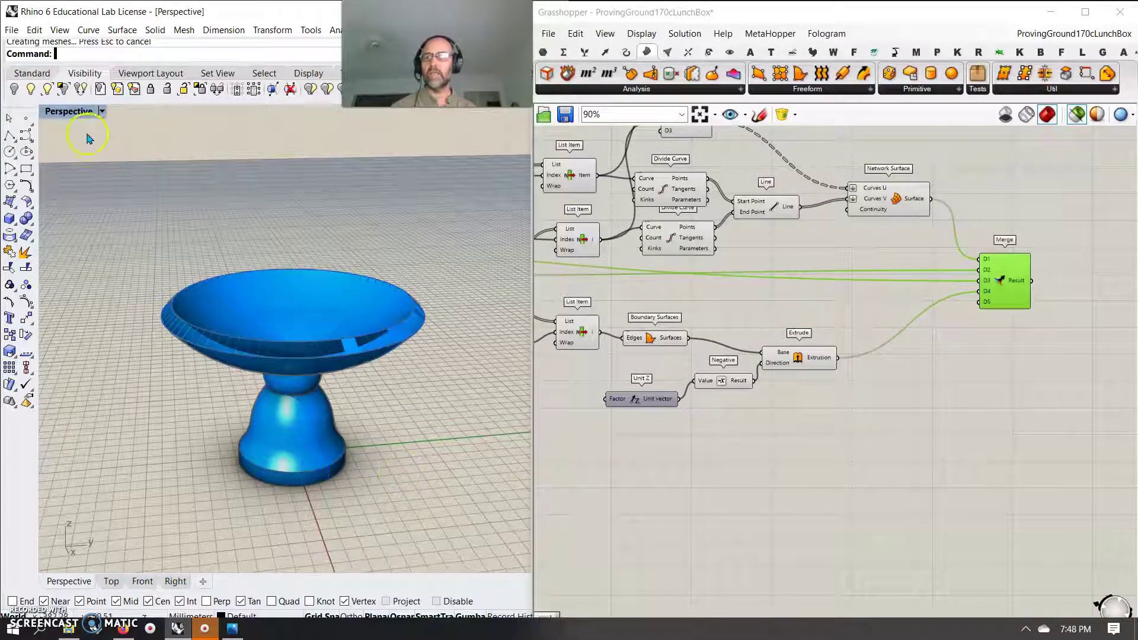
click(83, 111)
click(77, 173)
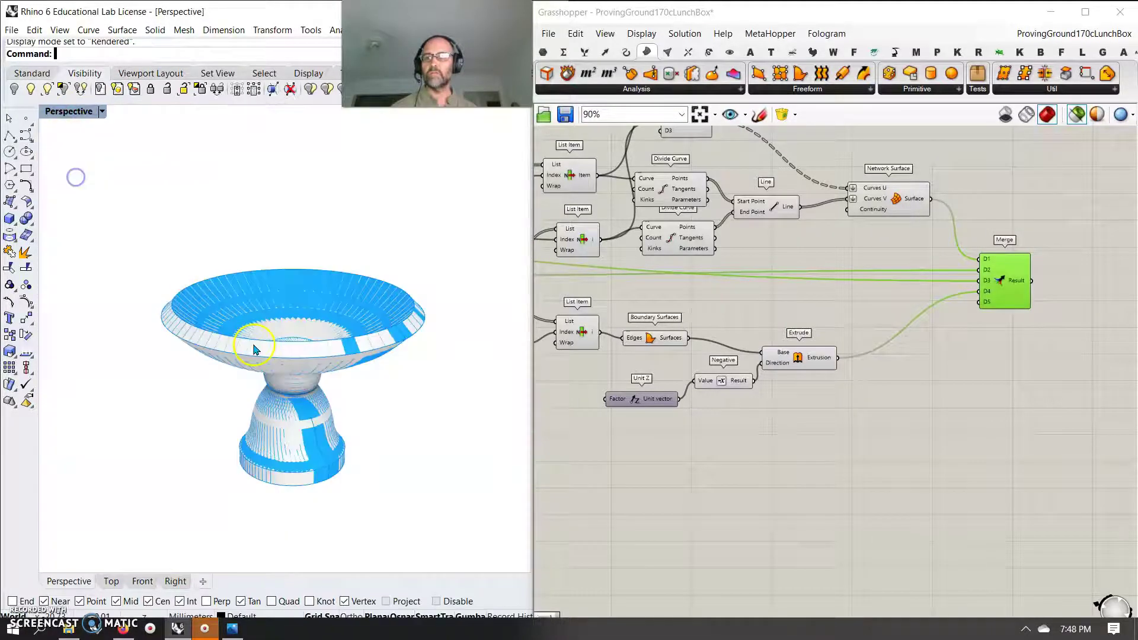
Step: Inspect the baked vessel's rim, bowl and base in the rendered Perspective view
click(403, 409)
right_drag(364, 393, 261, 369)
scroll(276, 385, up, 6)
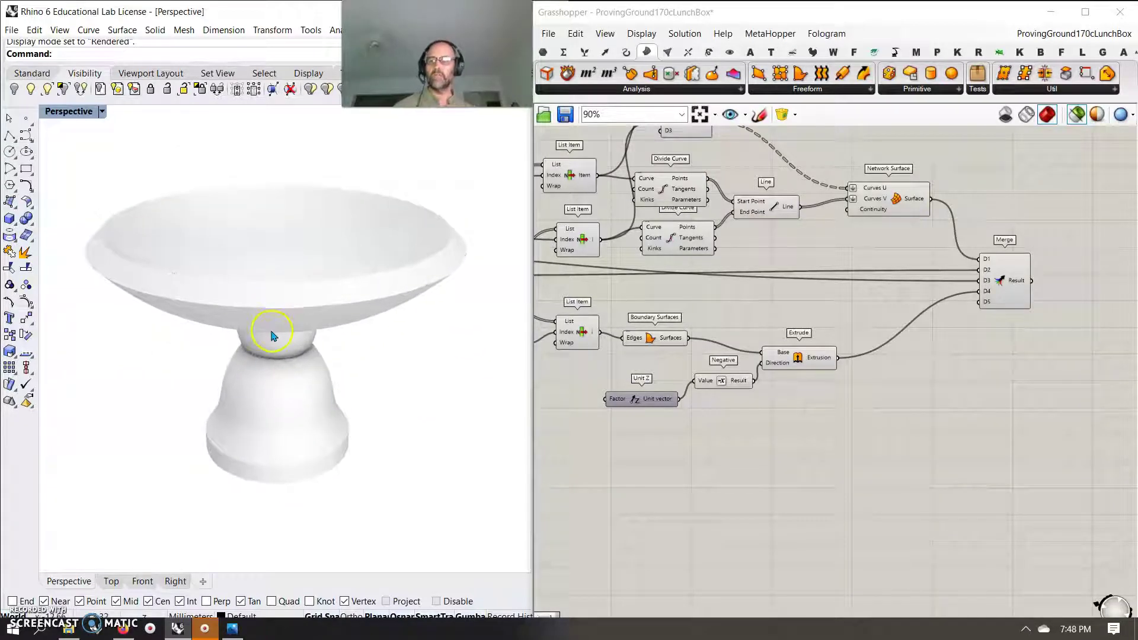
mouse_move(272, 337)
right_down()
mouse_move(272, 318)
mouse_move(260, 342)
right_up()
scroll(281, 337, up, 1)
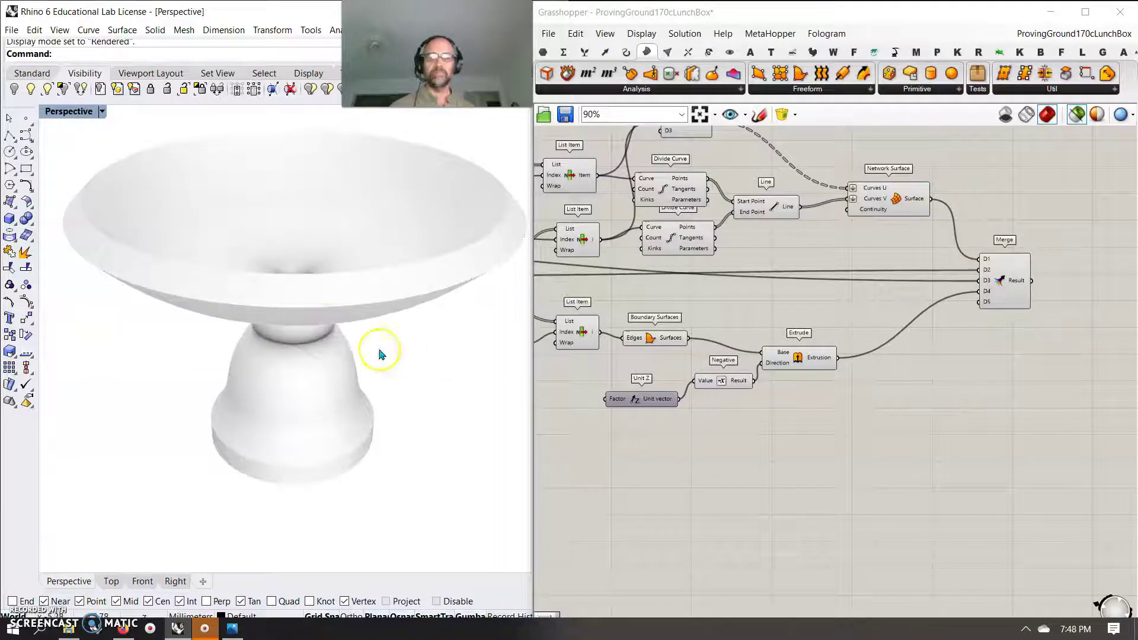
right_drag(347, 281, 343, 303)
scroll(320, 305, down, 3)
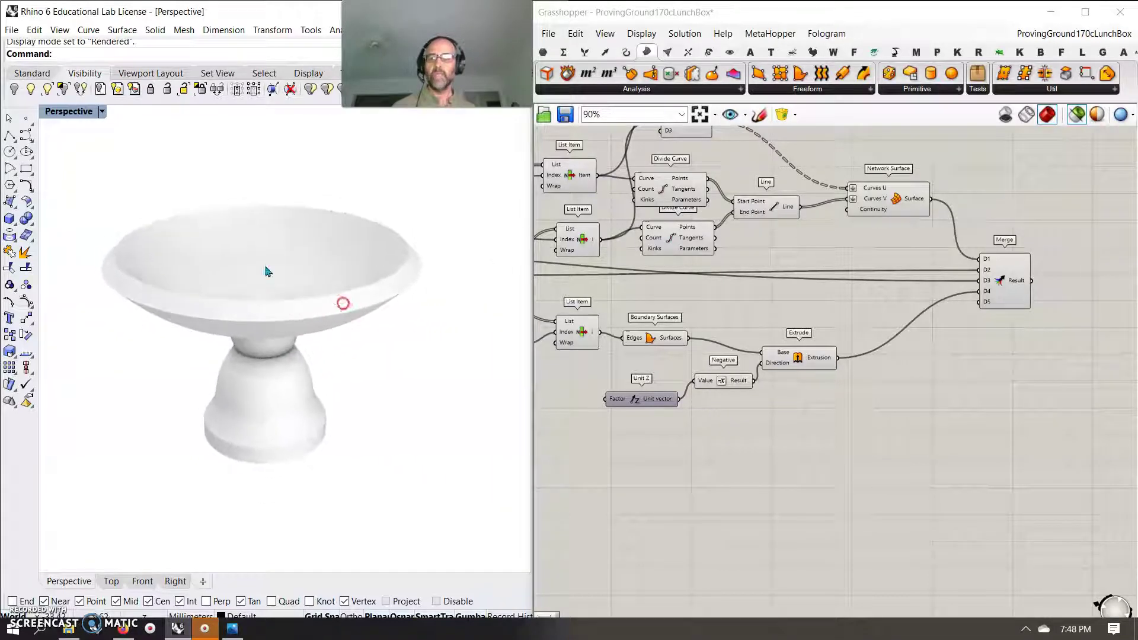
right_drag(870, 431, 959, 439)
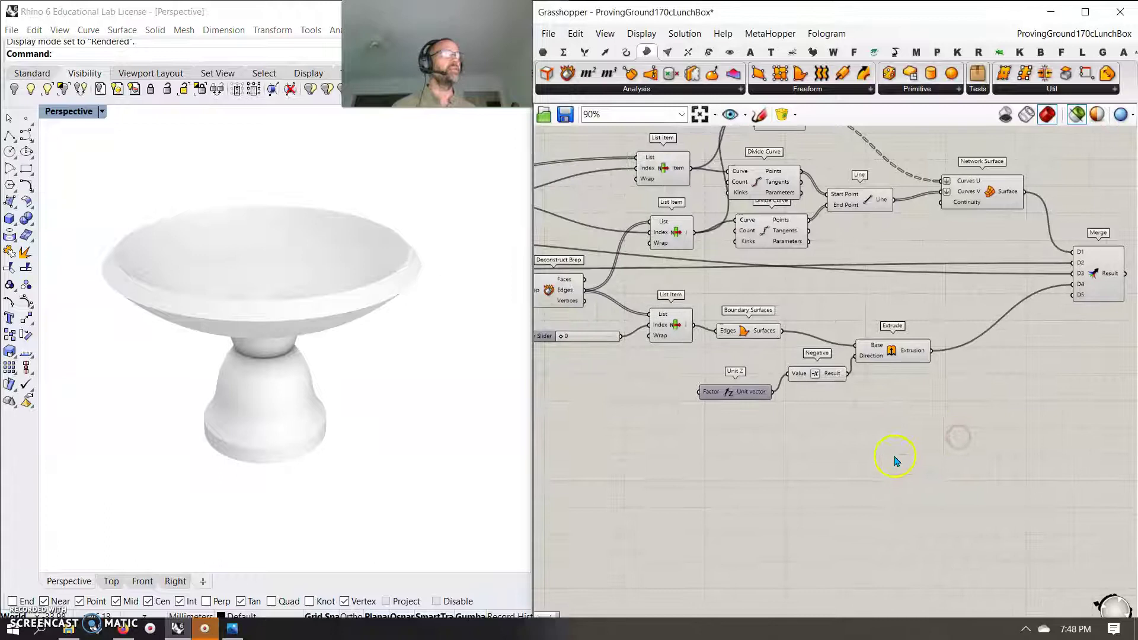
Step: Go back to the start of the definition and preview all components instead of only the selected ones
scroll(895, 457, down, 3)
right_drag(864, 459, 935, 464)
scroll(771, 409, up, 2)
right_drag(676, 436, 867, 435)
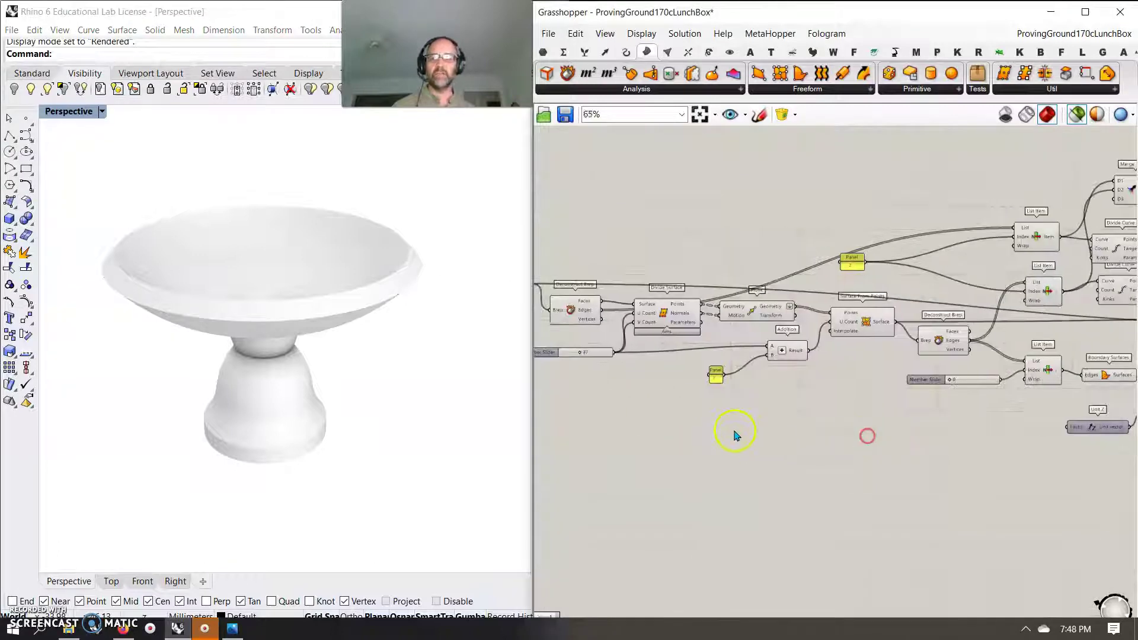
scroll(731, 451, down, 5)
right_drag(626, 454, 873, 457)
scroll(623, 452, up, 2)
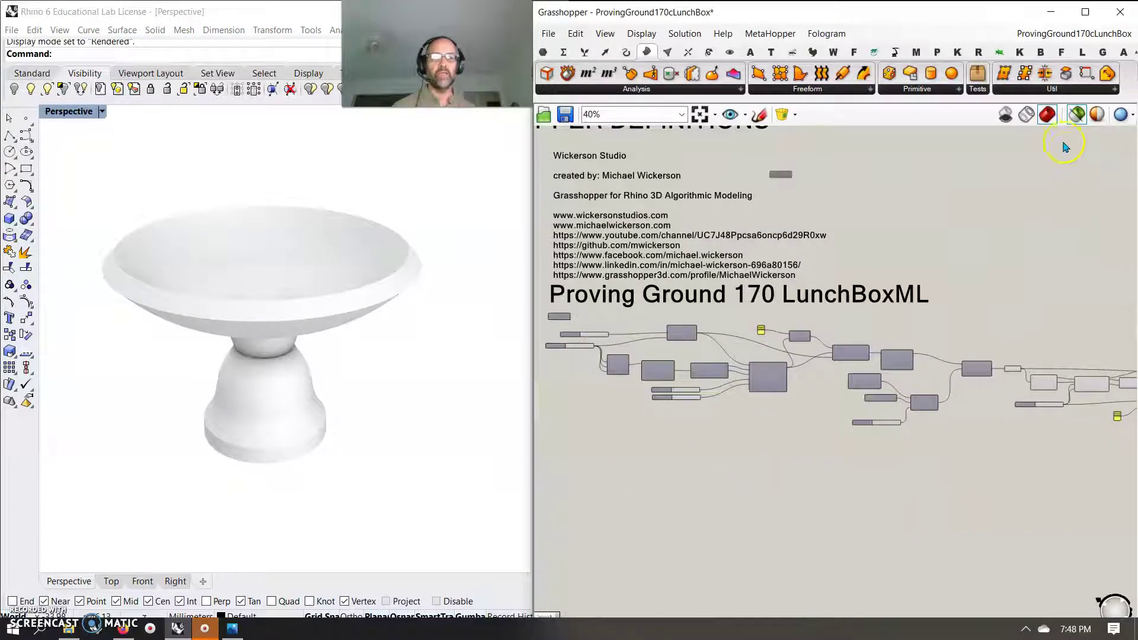
click(1078, 114)
scroll(685, 363, up, 5)
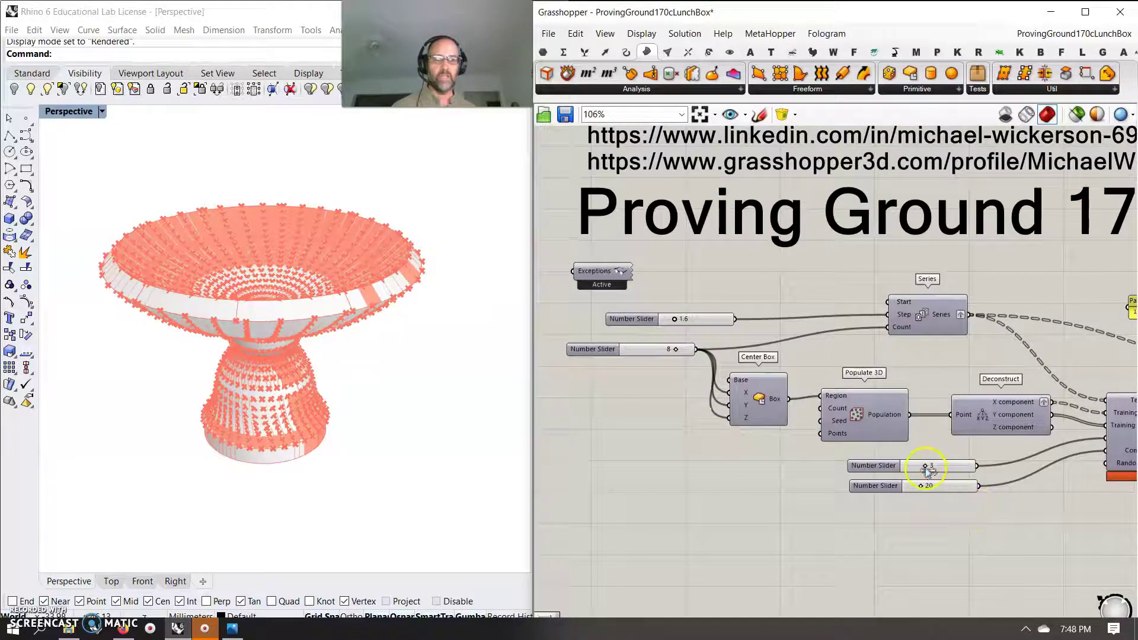
Step: Line up the number sliders at the start of the definition and set the Series Step slider to 4.3
drag(979, 515, 842, 455)
drag(946, 463, 677, 460)
drag(644, 353, 636, 364)
drag(704, 324, 668, 326)
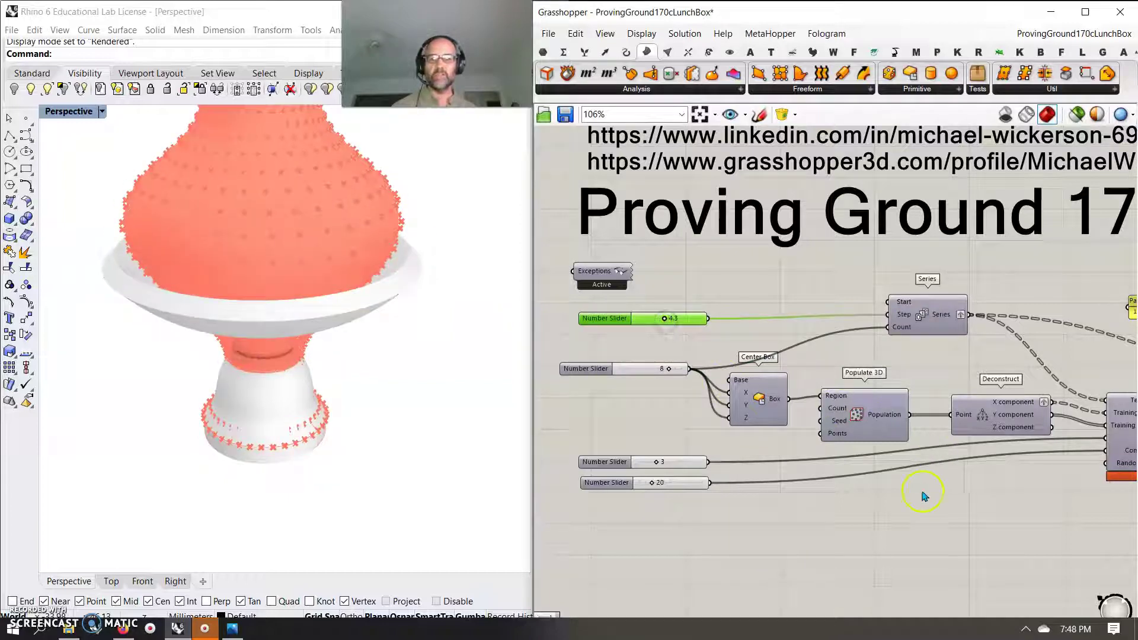
Step: Turn off the preview of every component except the final Merge, and select Merge
scroll(923, 496, down, 3)
right_drag(1014, 520, 699, 445)
right_drag(984, 449, 703, 447)
right_drag(1099, 507, 798, 471)
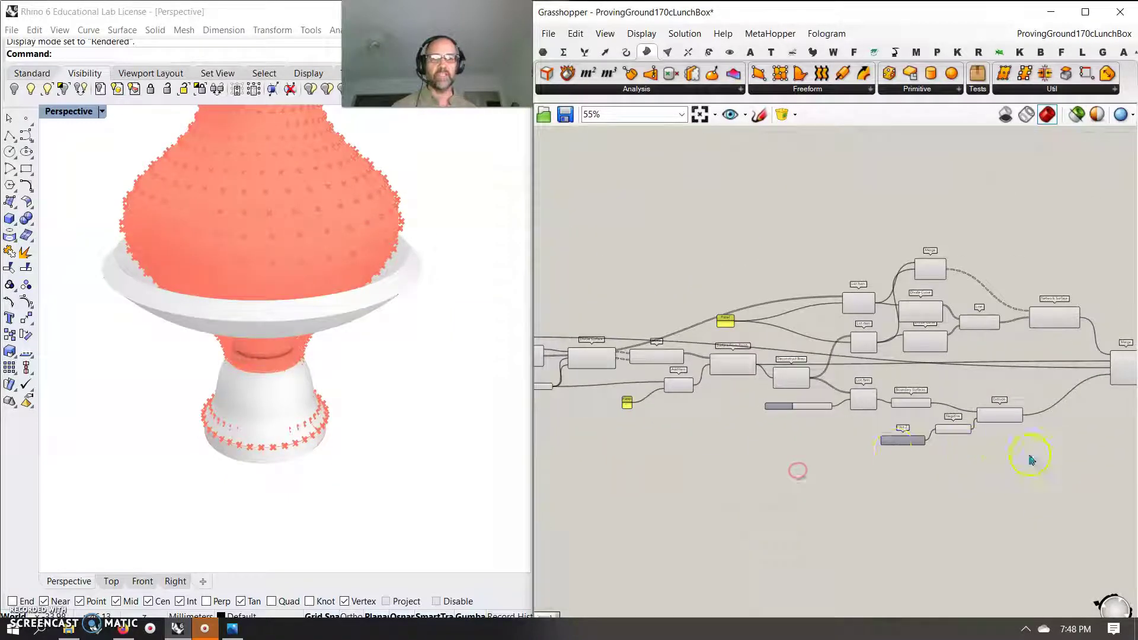
scroll(927, 457, down, 5)
drag(947, 478, 735, 356)
right_click(742, 310)
click(793, 336)
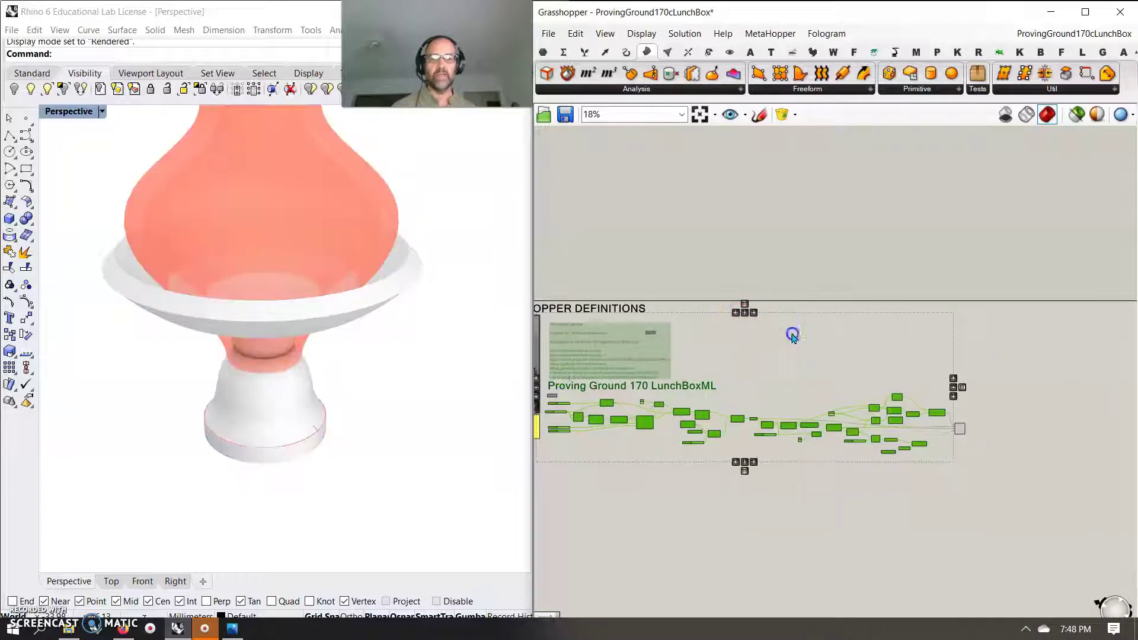
click(960, 429)
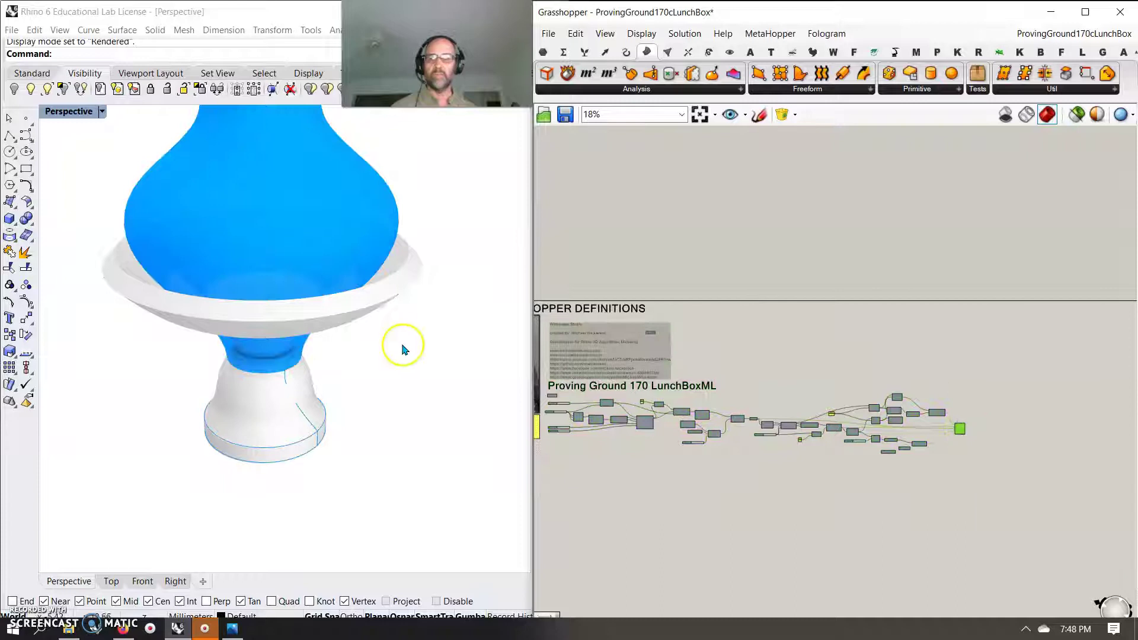
Step: Select all surfaces of the baked bowl and move them aside, clear of the new vessel preview
click(299, 316)
drag(343, 514, 165, 245)
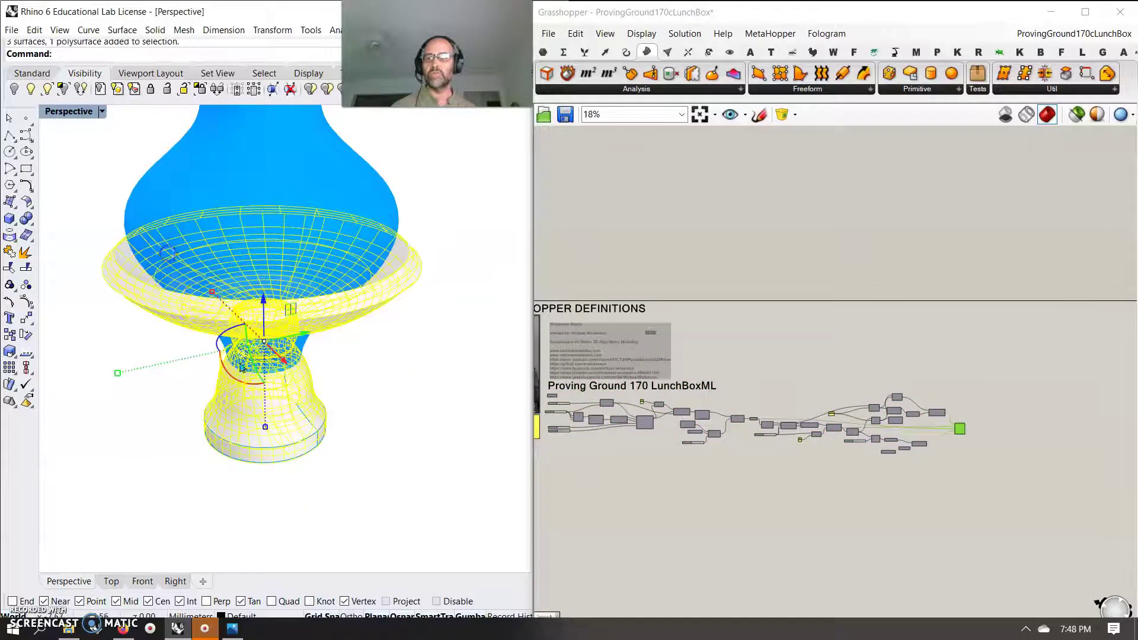
right_drag(165, 244, 264, 372)
drag(263, 372, 508, 499)
right_drag(255, 454, 336, 421)
Step: Bake the final Merge component's geometry onto Layer 01 and clear the Rhino selection
click(959, 428)
right_click(964, 430)
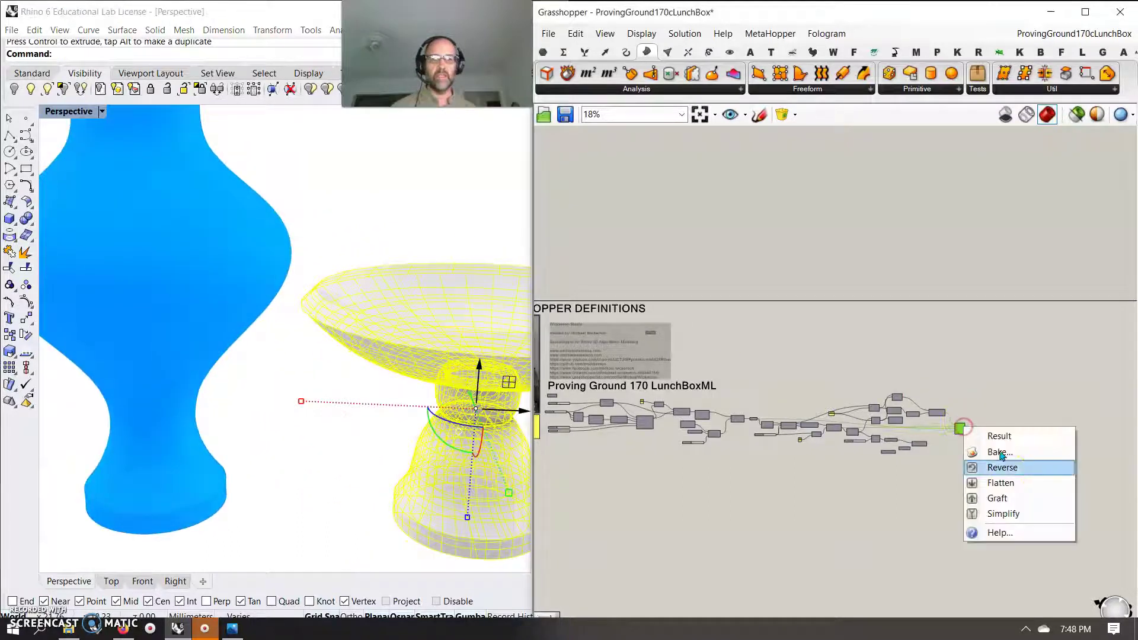
click(985, 451)
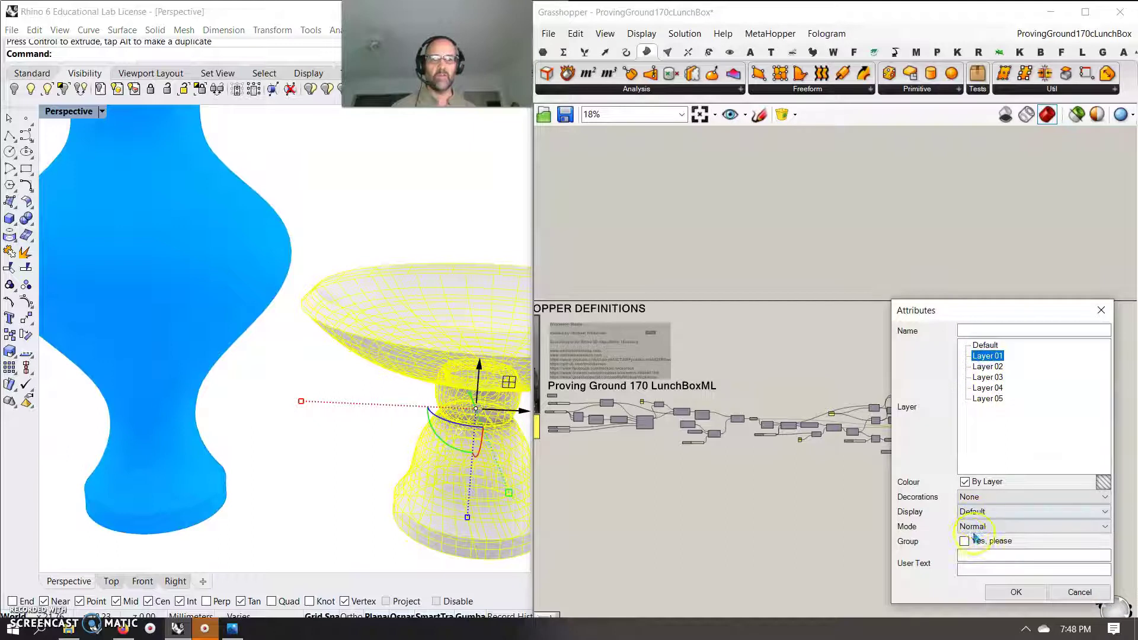
click(1016, 592)
click(353, 490)
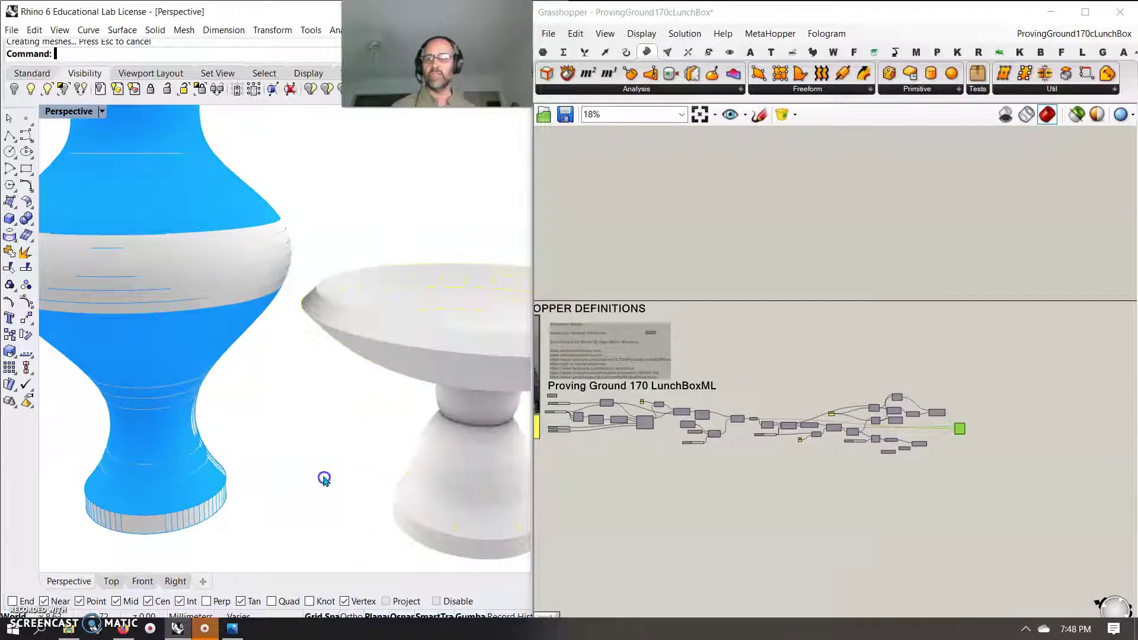
Step: Set the Perspective viewport to Artistic display with both vessels in view, and deselect the Merge component
click(38, 112)
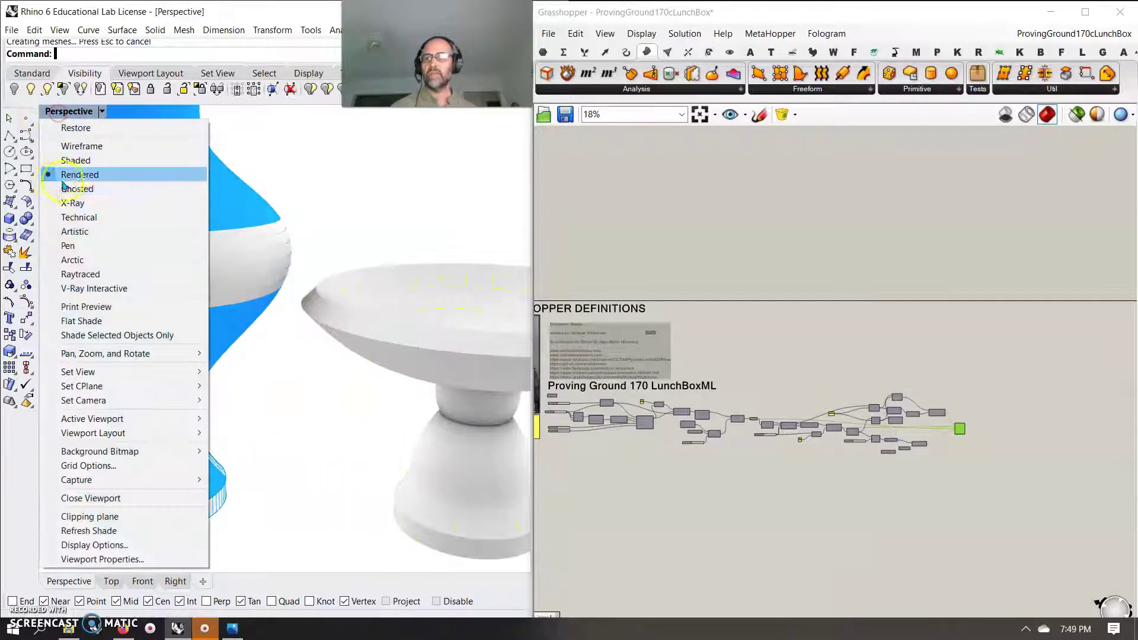
click(75, 231)
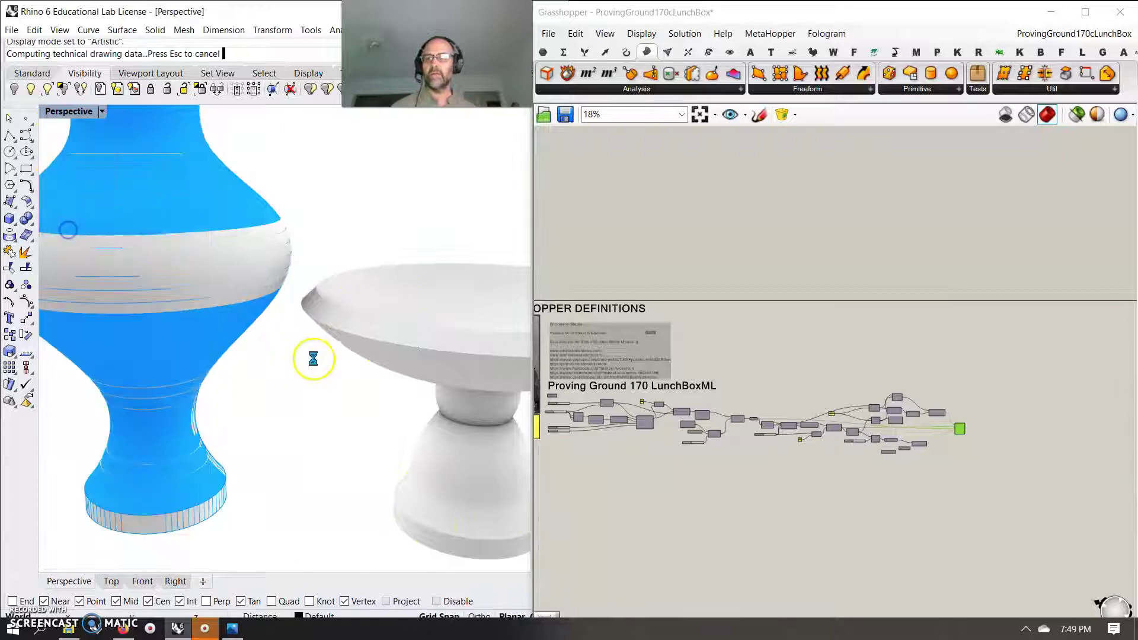
scroll(307, 356, down, 4)
mouse_move(308, 356)
right_down()
mouse_move(300, 398)
mouse_move(300, 341)
mouse_move(360, 331)
mouse_move(397, 386)
right_up()
click(741, 440)
Step: Move the newly baked tall vase about 17 mm in the negative X direction, away from the preview
click(174, 298)
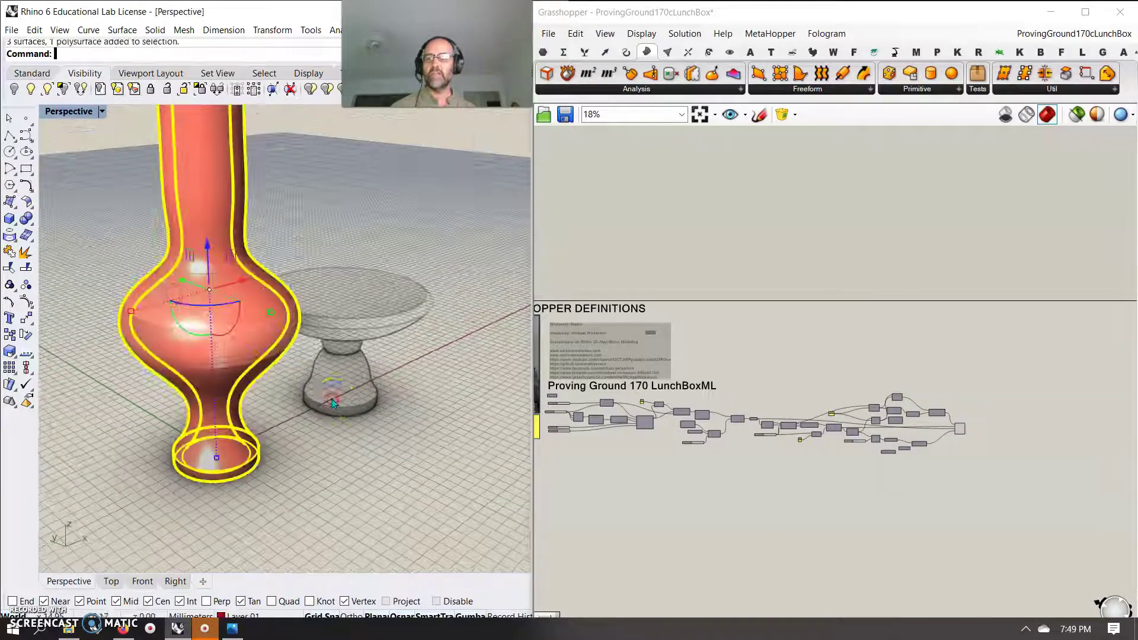
scroll(332, 404, down, 4)
drag(282, 320, 171, 329)
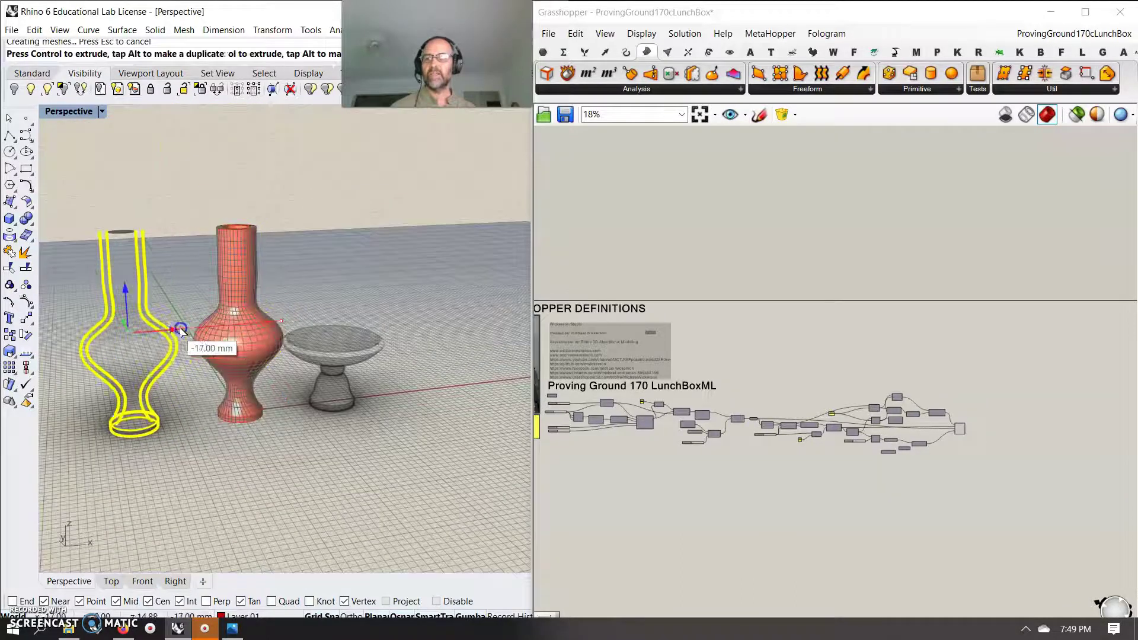
click(274, 439)
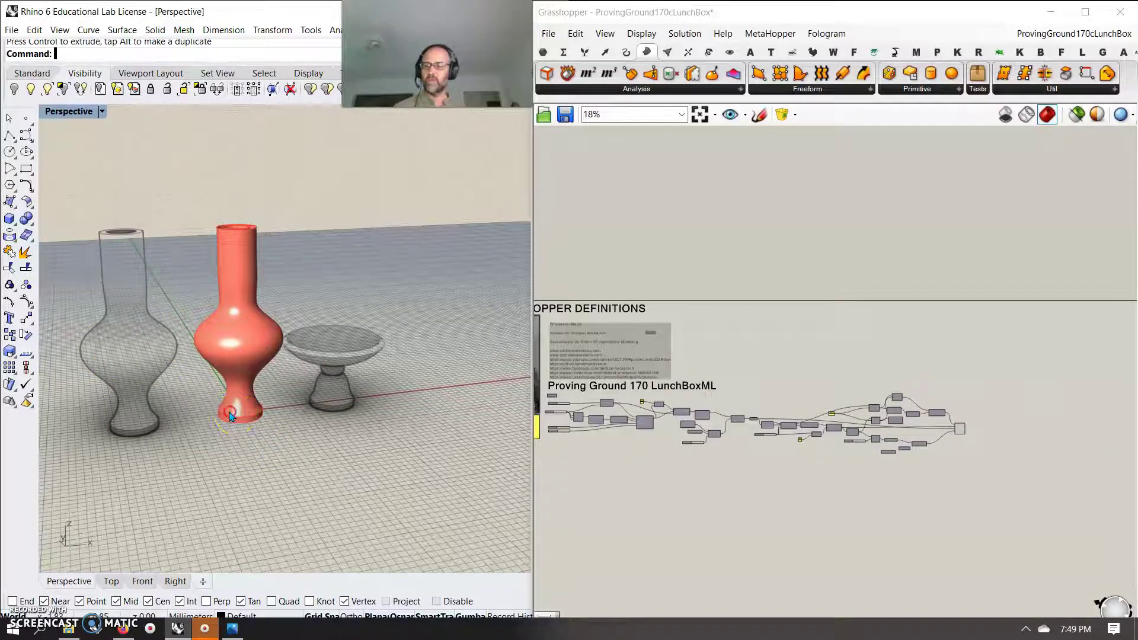
Step: Compare the vessels in the Perspective view and examine the inputs of the Nonlinear Regression component
scroll(231, 416, up, 5)
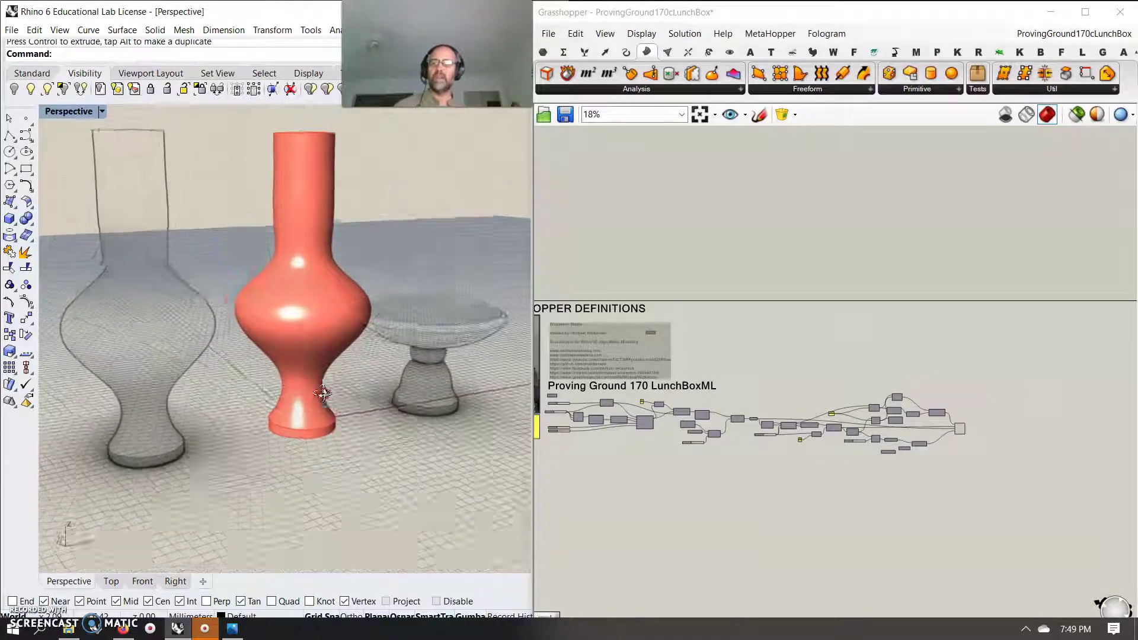
scroll(656, 425, up, 6)
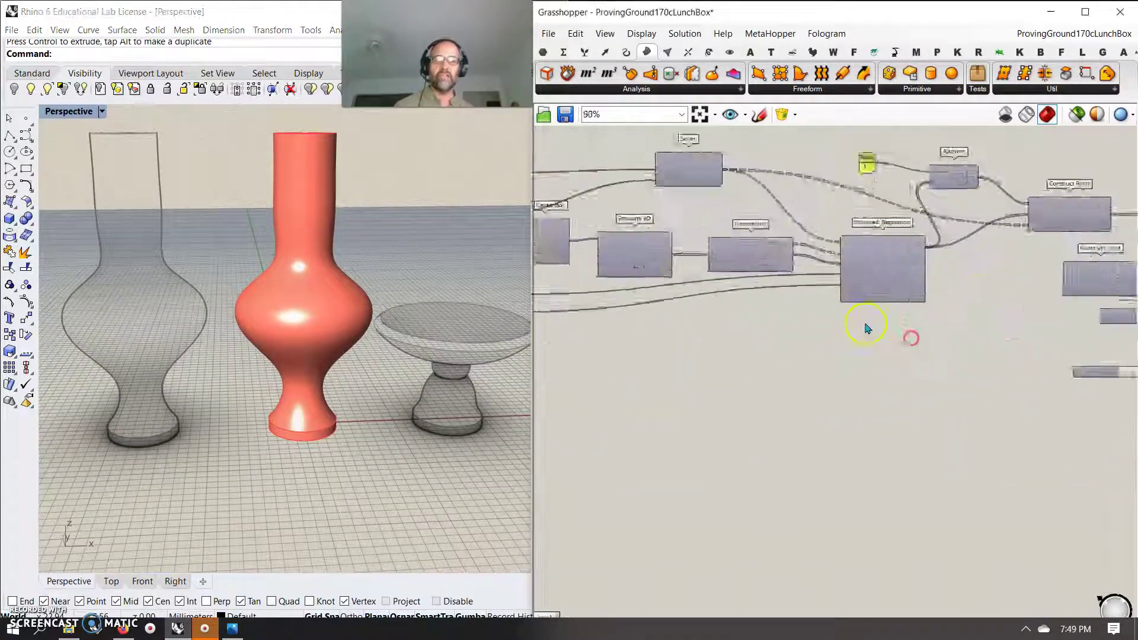
scroll(865, 324, up, 3)
right_drag(864, 368, 834, 478)
mouse_move(863, 323)
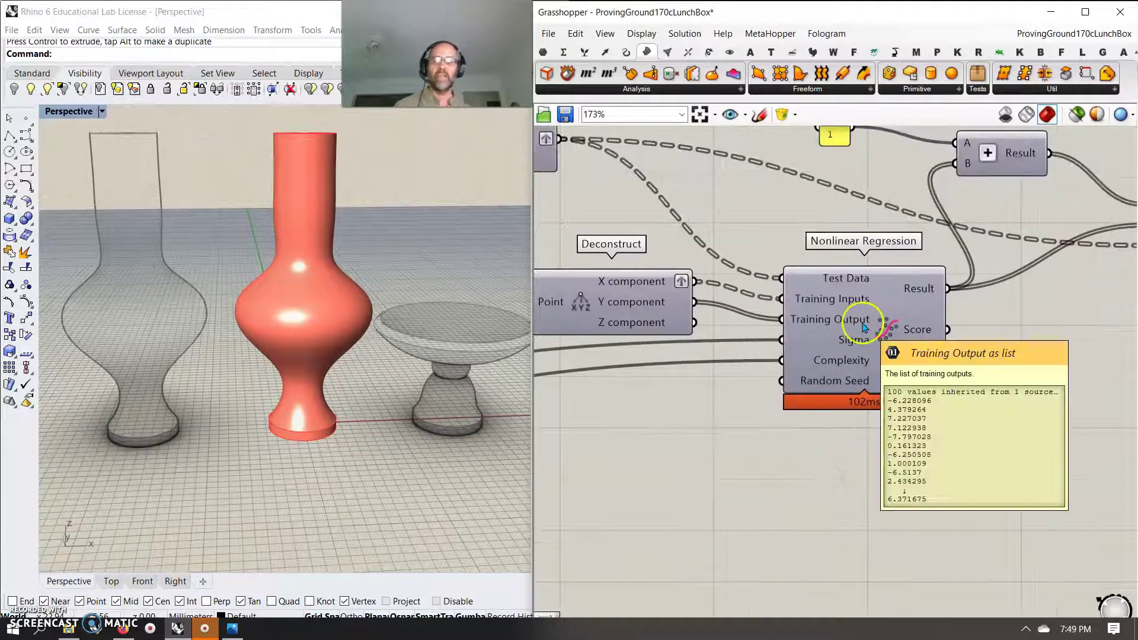
right_drag(509, 429, 291, 454)
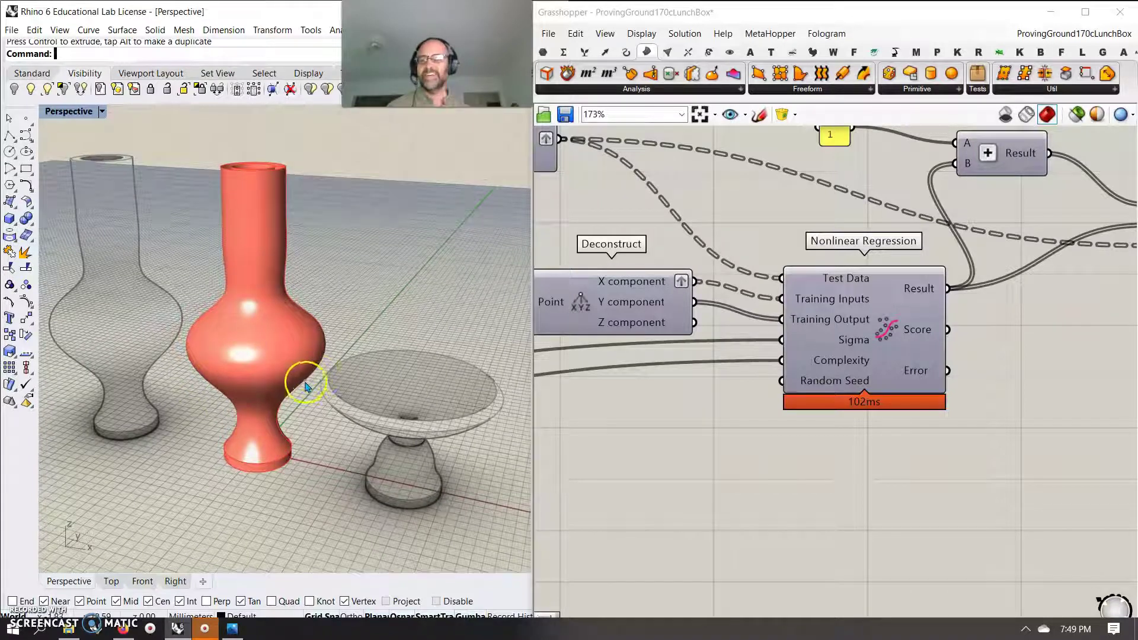
Step: Set the Series Step number slider to 2.6 to generate a shorter vessel variation
right_drag(671, 467, 1073, 469)
right_drag(728, 391, 1019, 465)
drag(793, 227, 765, 221)
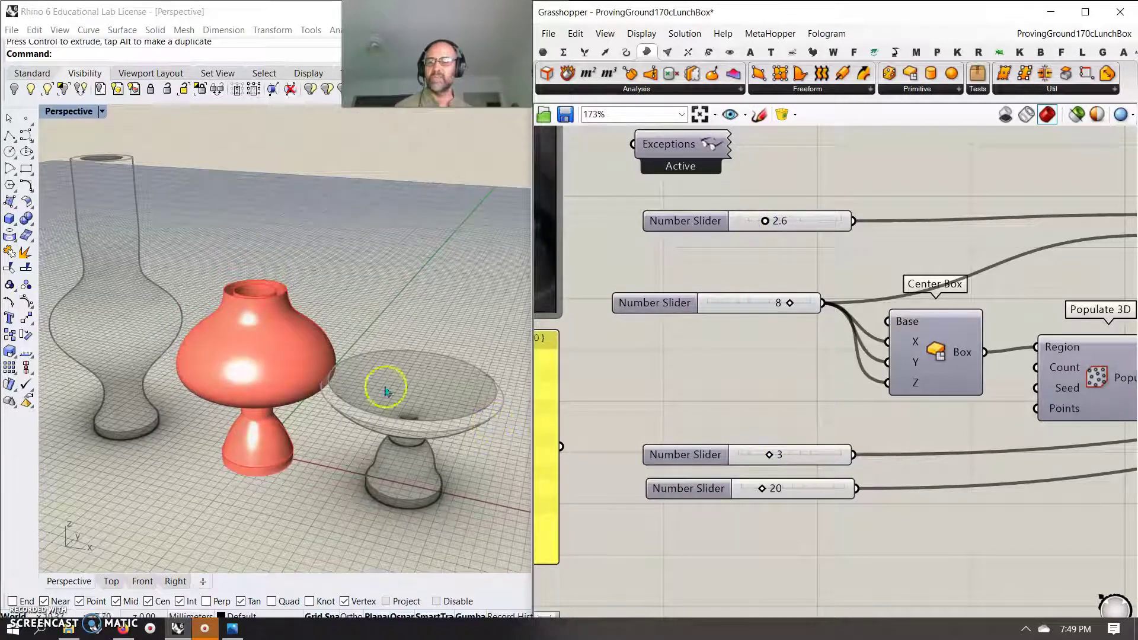
Step: Bake the final Merge component's geometry for the new vessel variation
right_drag(955, 440, 658, 382)
scroll(882, 447, down, 6)
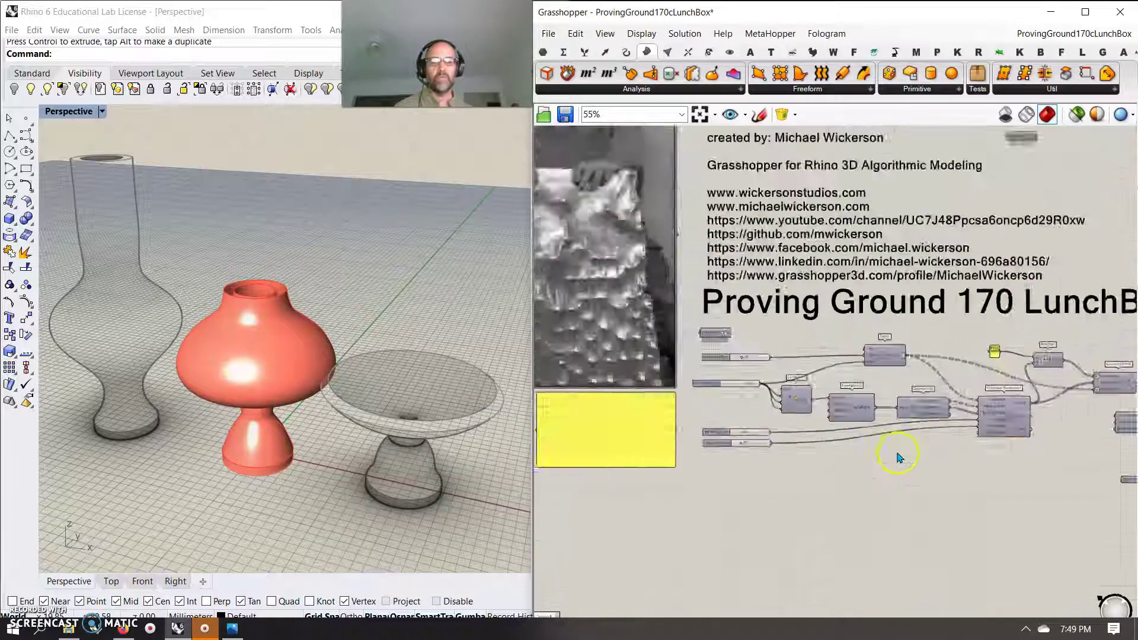
right_drag(962, 449, 635, 379)
right_drag(1058, 386, 754, 381)
right_drag(976, 398, 646, 367)
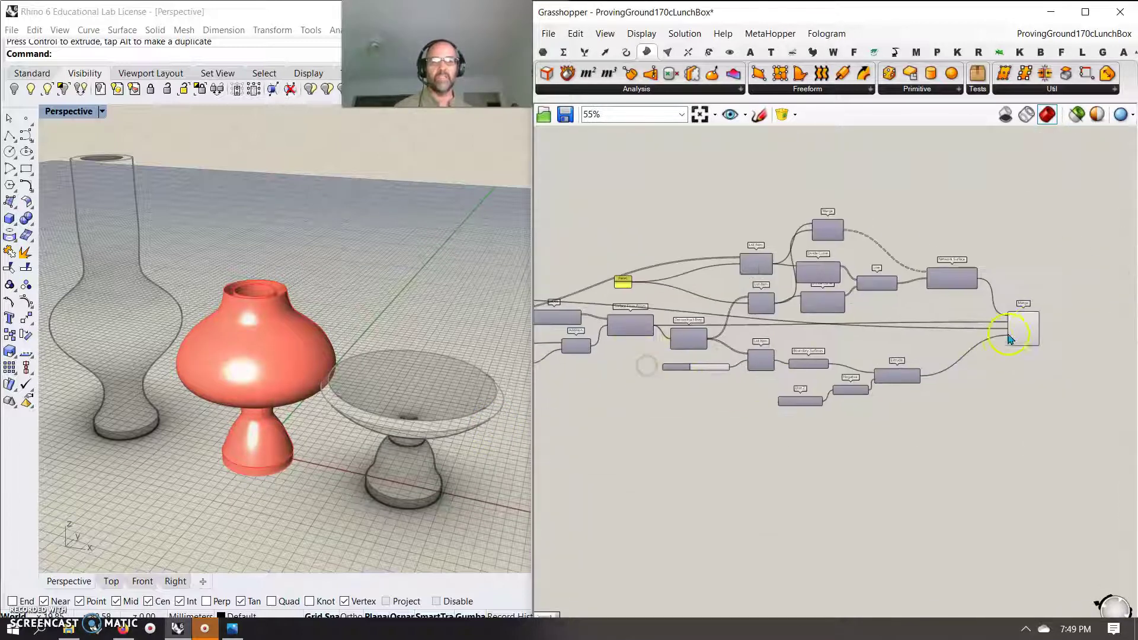
right_click(1031, 330)
click(1055, 348)
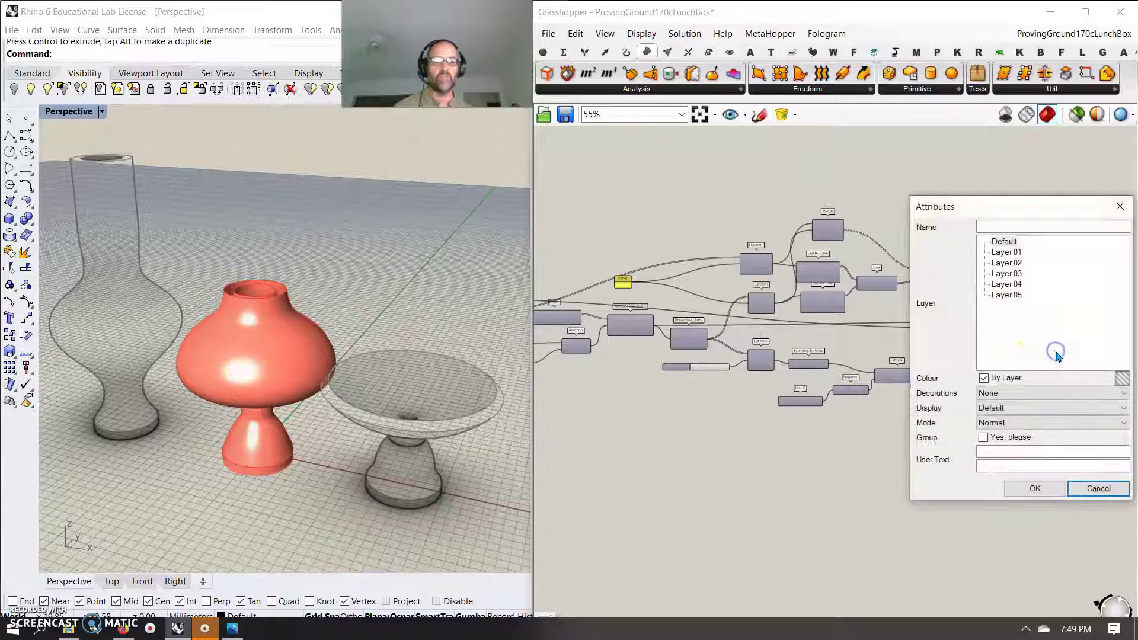